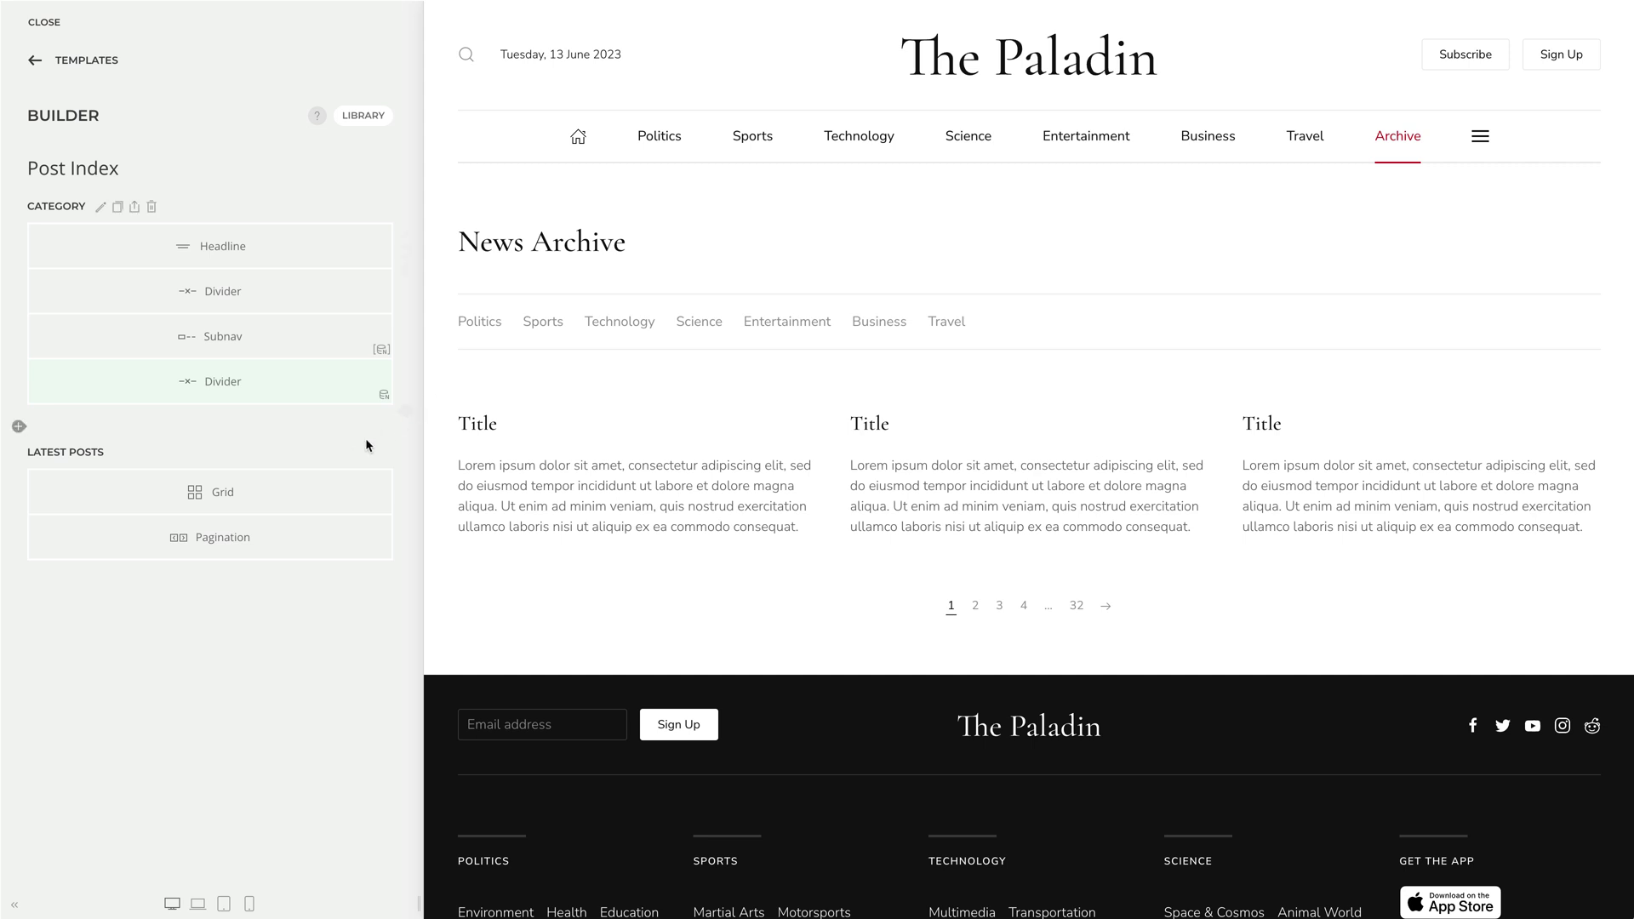
Step: Add a first item to the grid and set its dynamic content source to Articles
left_click(295, 500)
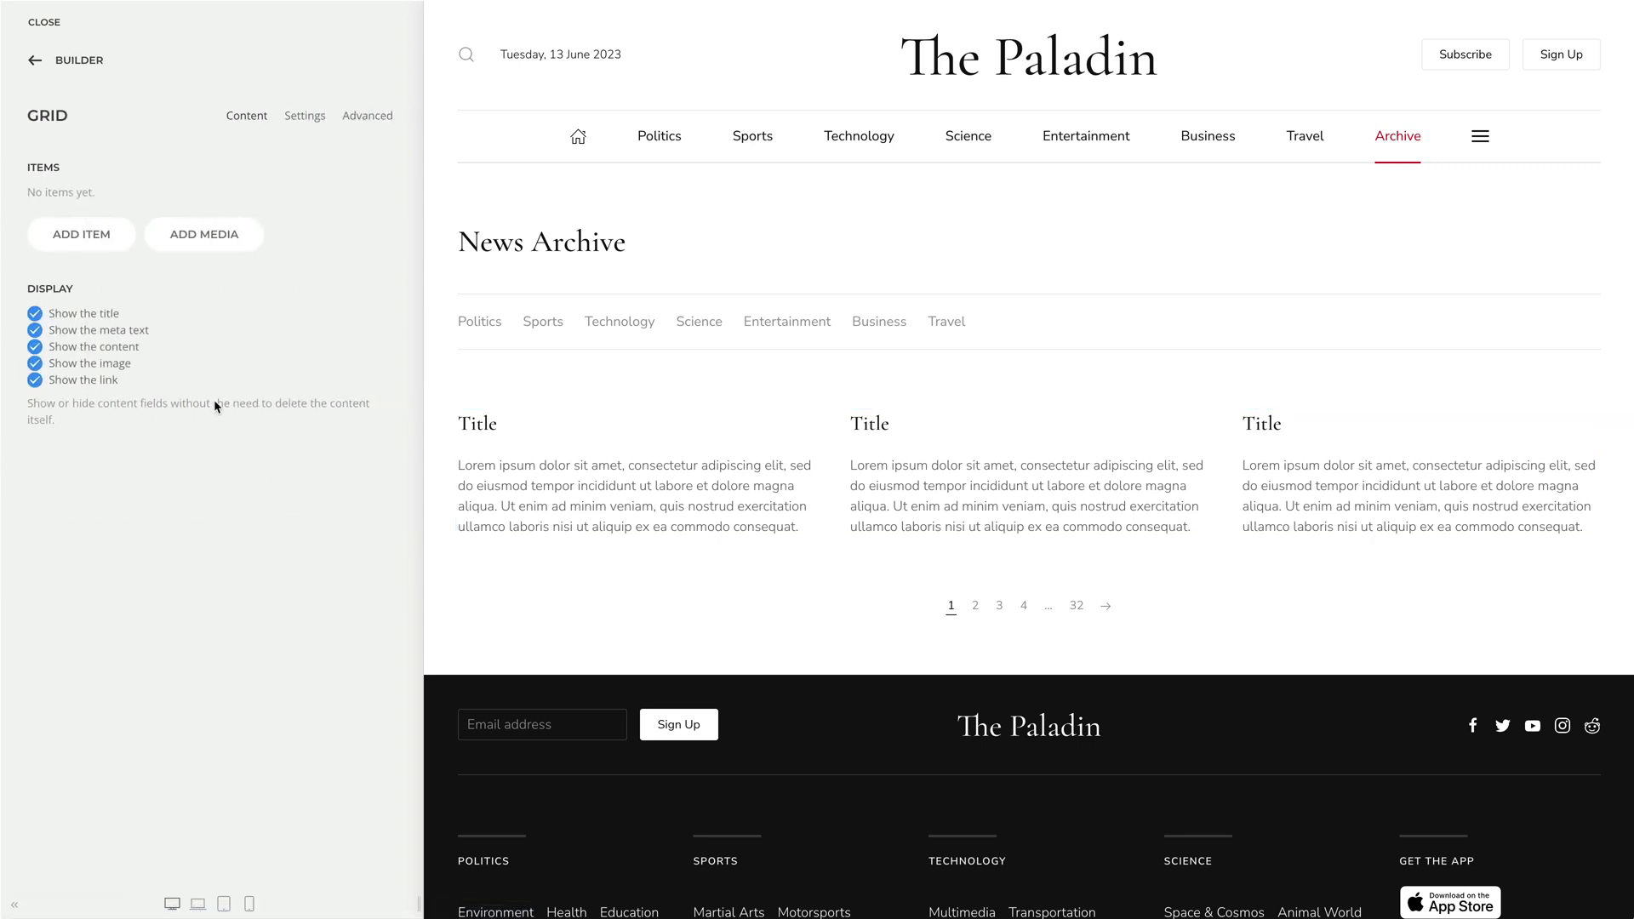
left_click(104, 246)
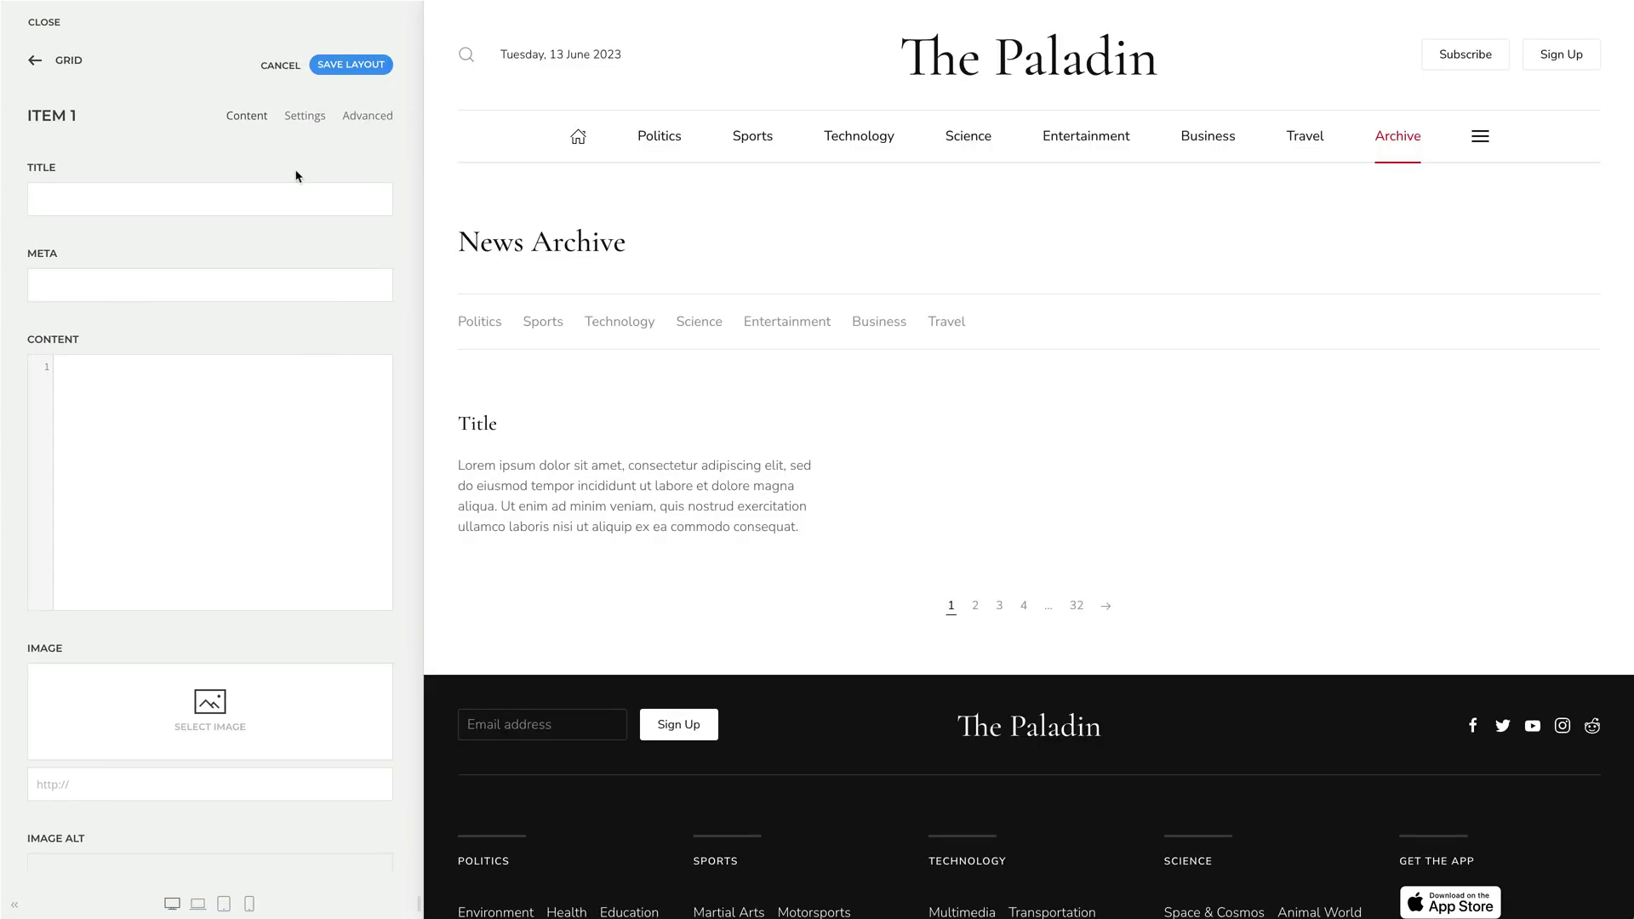
left_click(367, 115)
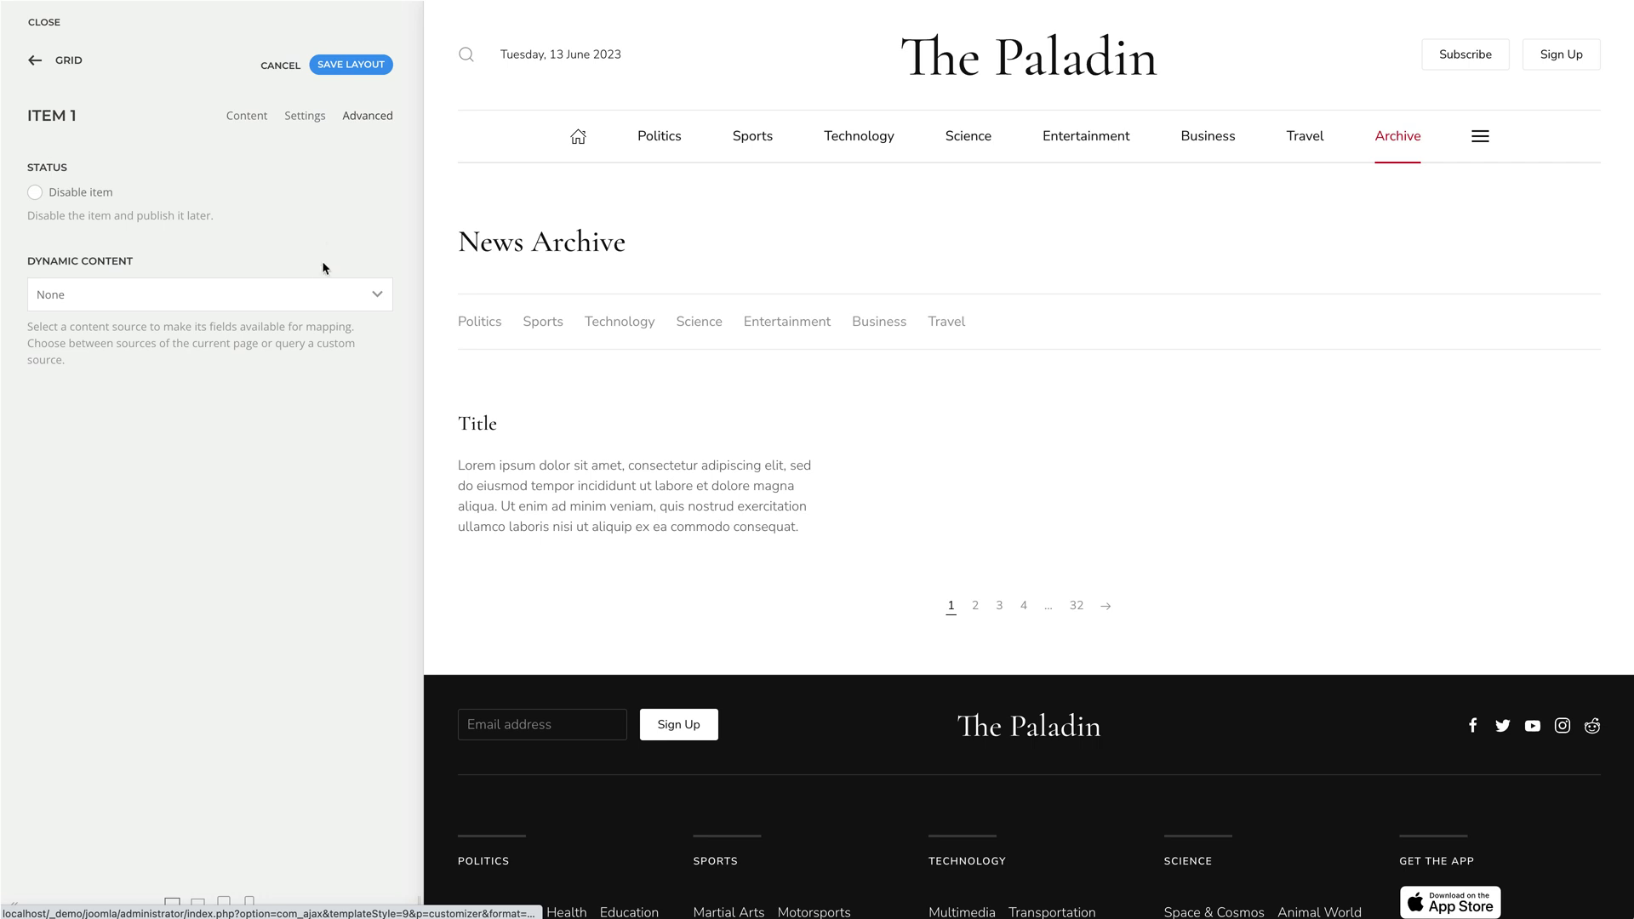
left_click(320, 293)
left_click(308, 369)
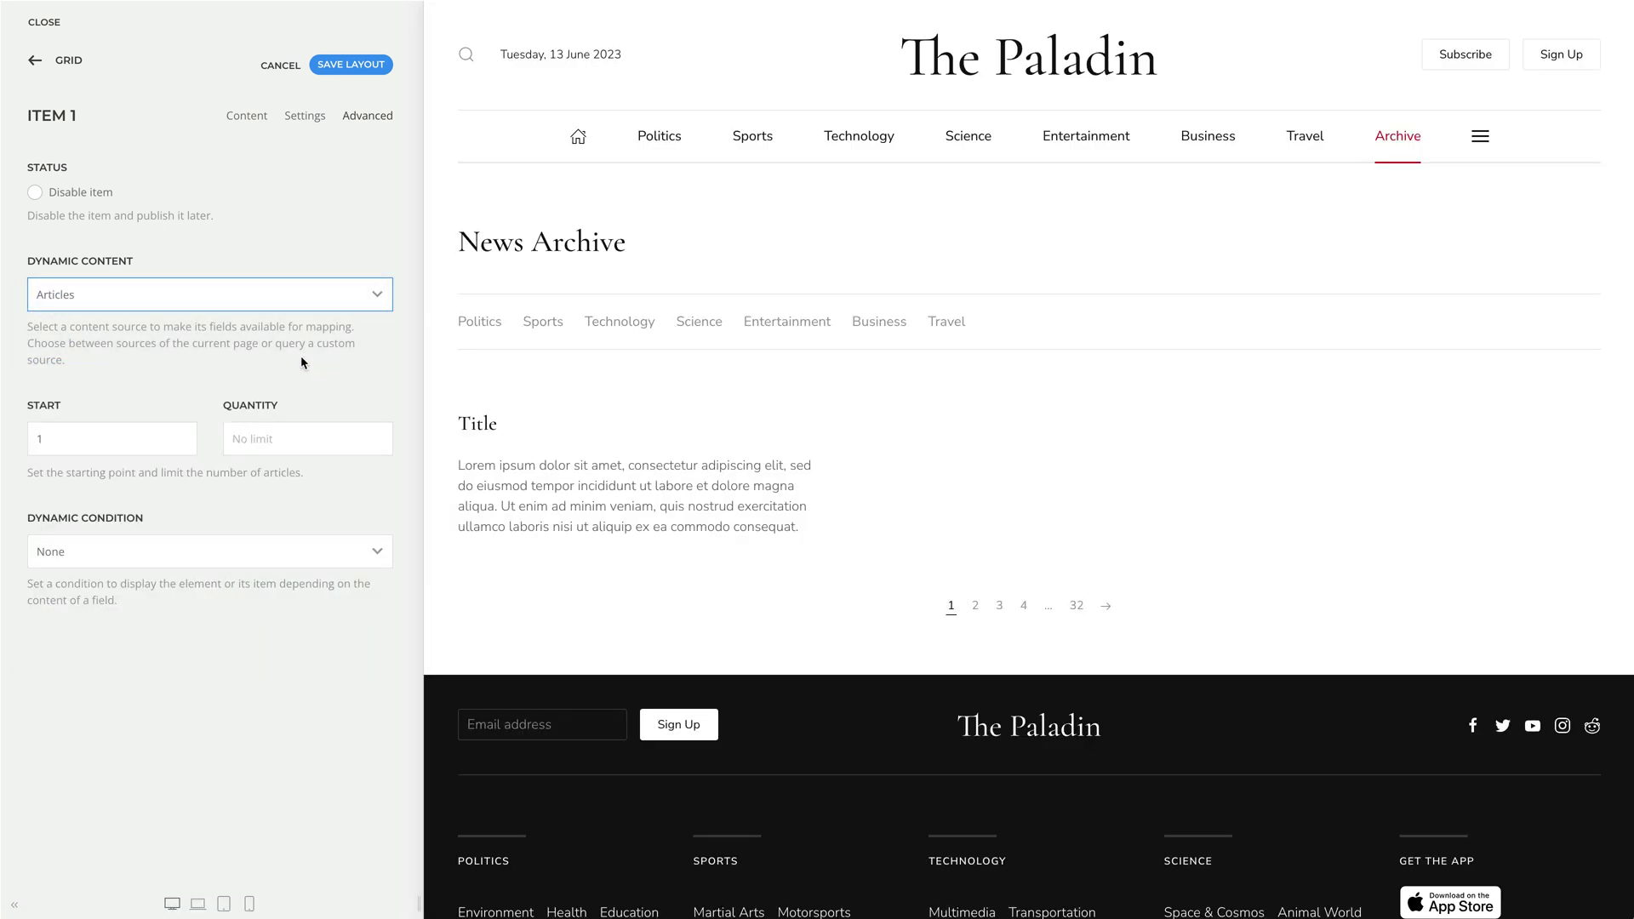
left_click(253, 120)
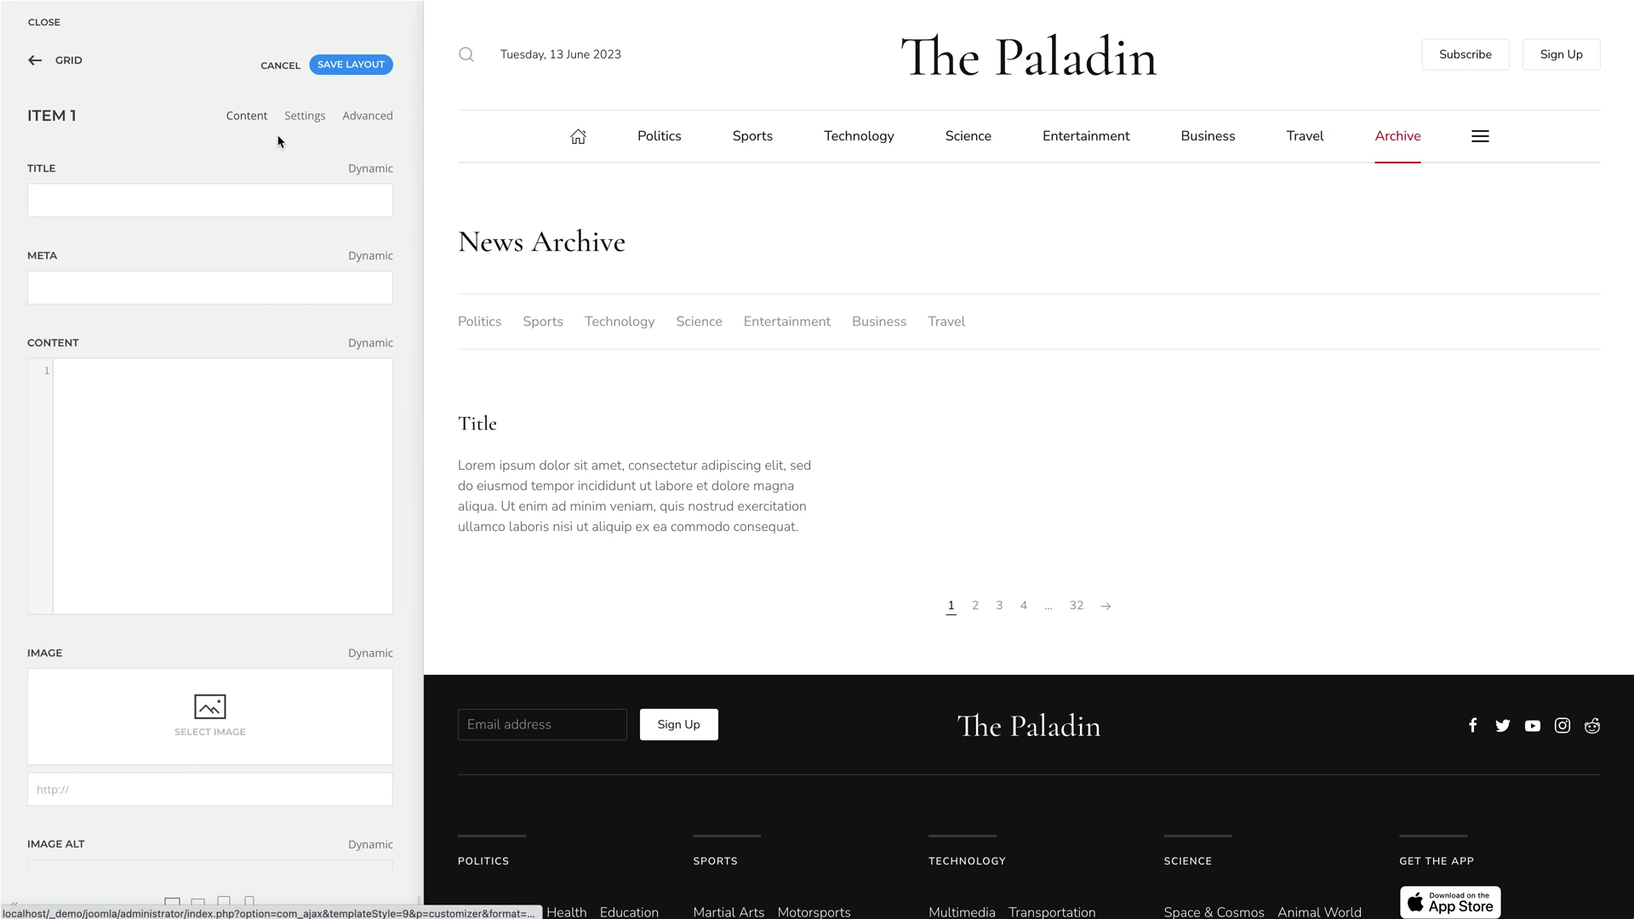
Step: Map the item's Title, Meta (Published), Content (Teaser), Image (Intro Image) and Link to article fields
left_click(372, 170)
left_click(330, 270)
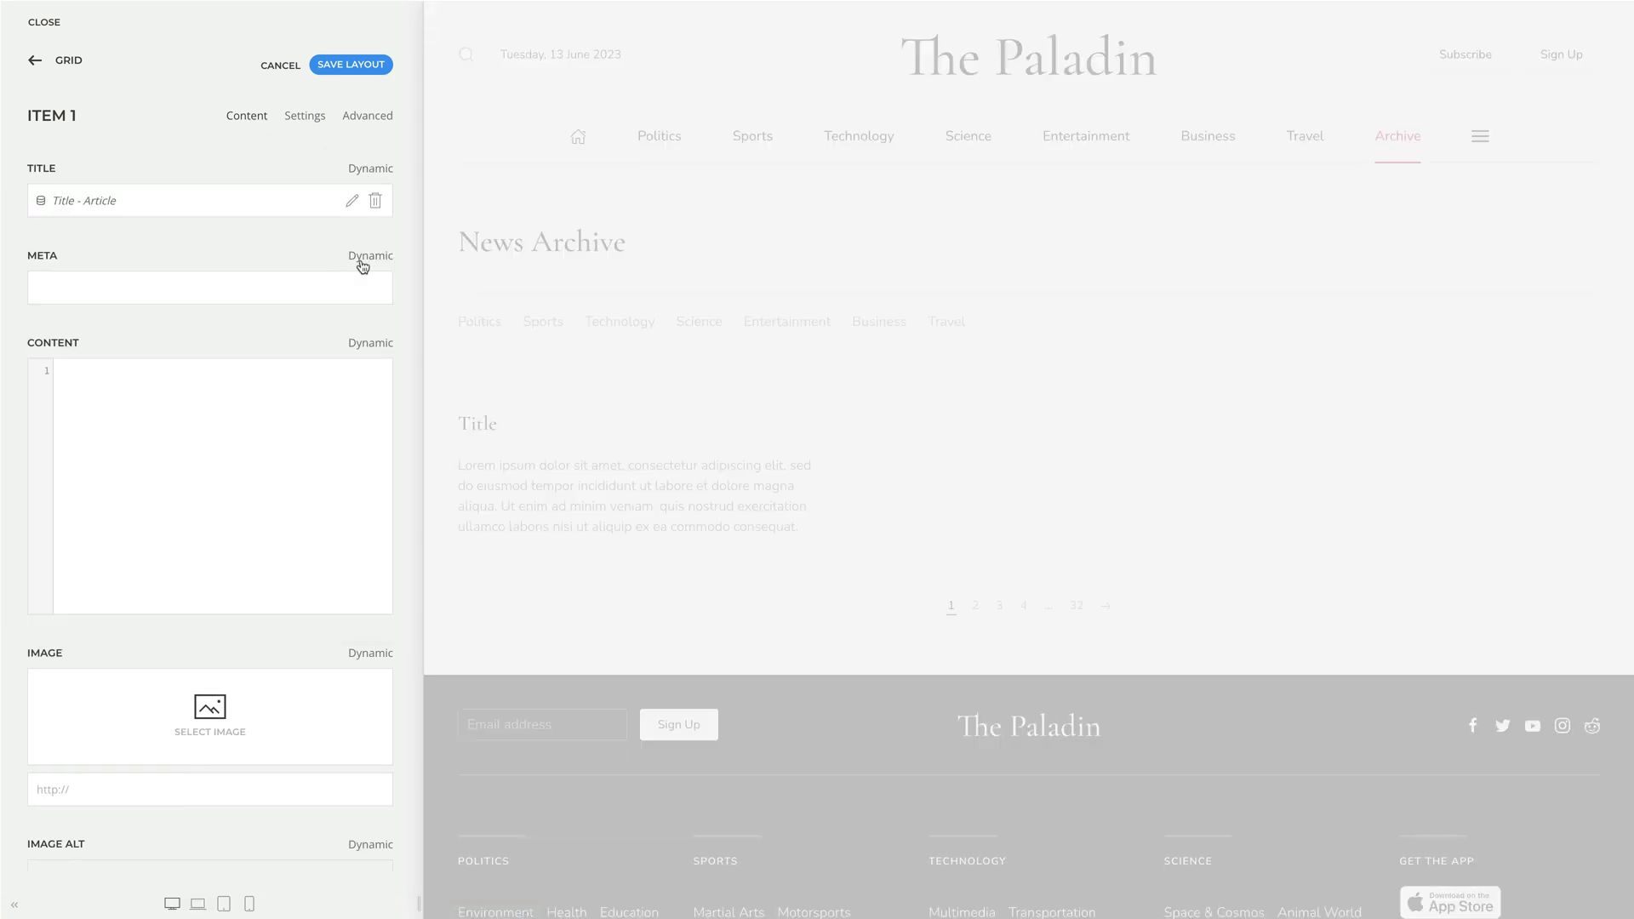
left_click(361, 261)
left_click(285, 434)
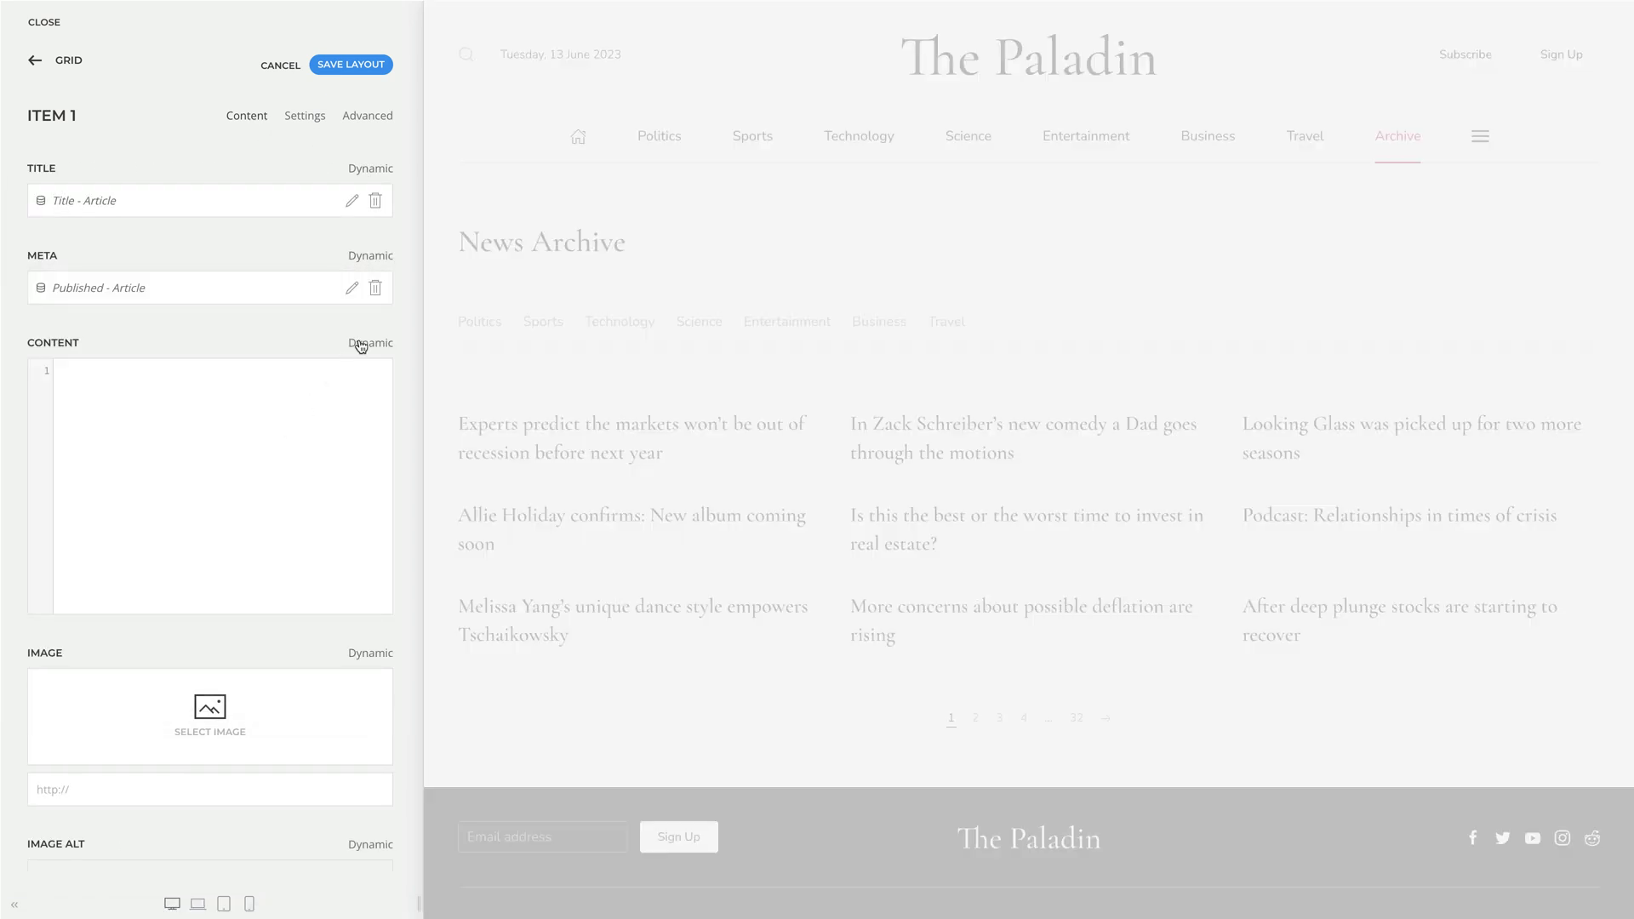
left_click(358, 344)
left_click(304, 502)
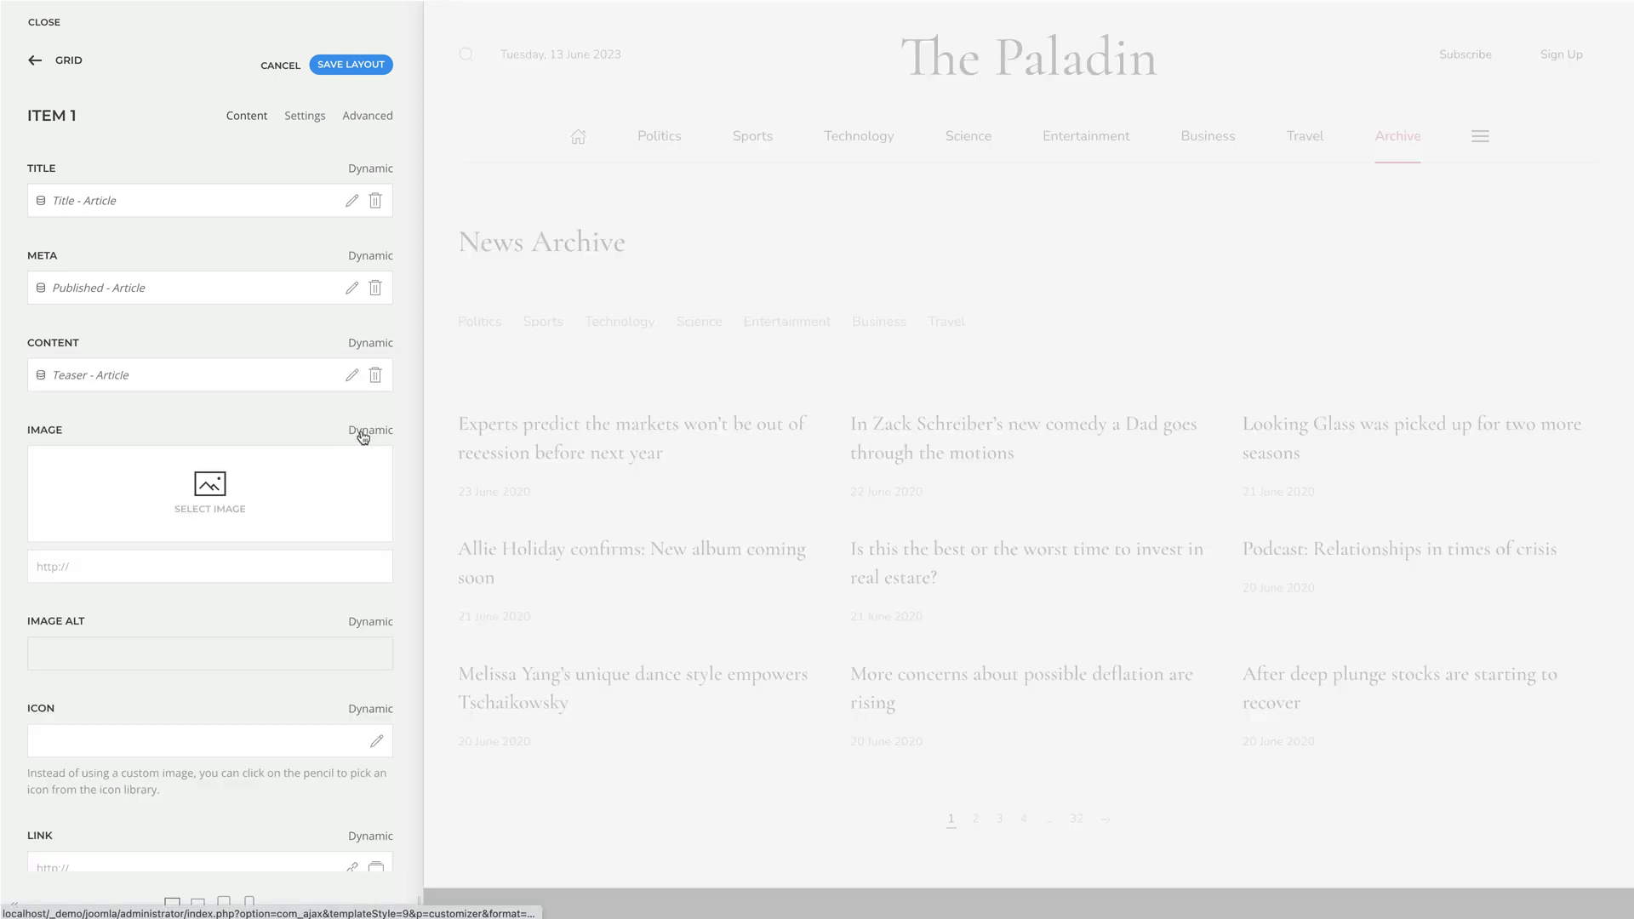
left_click(363, 431)
left_click(253, 748)
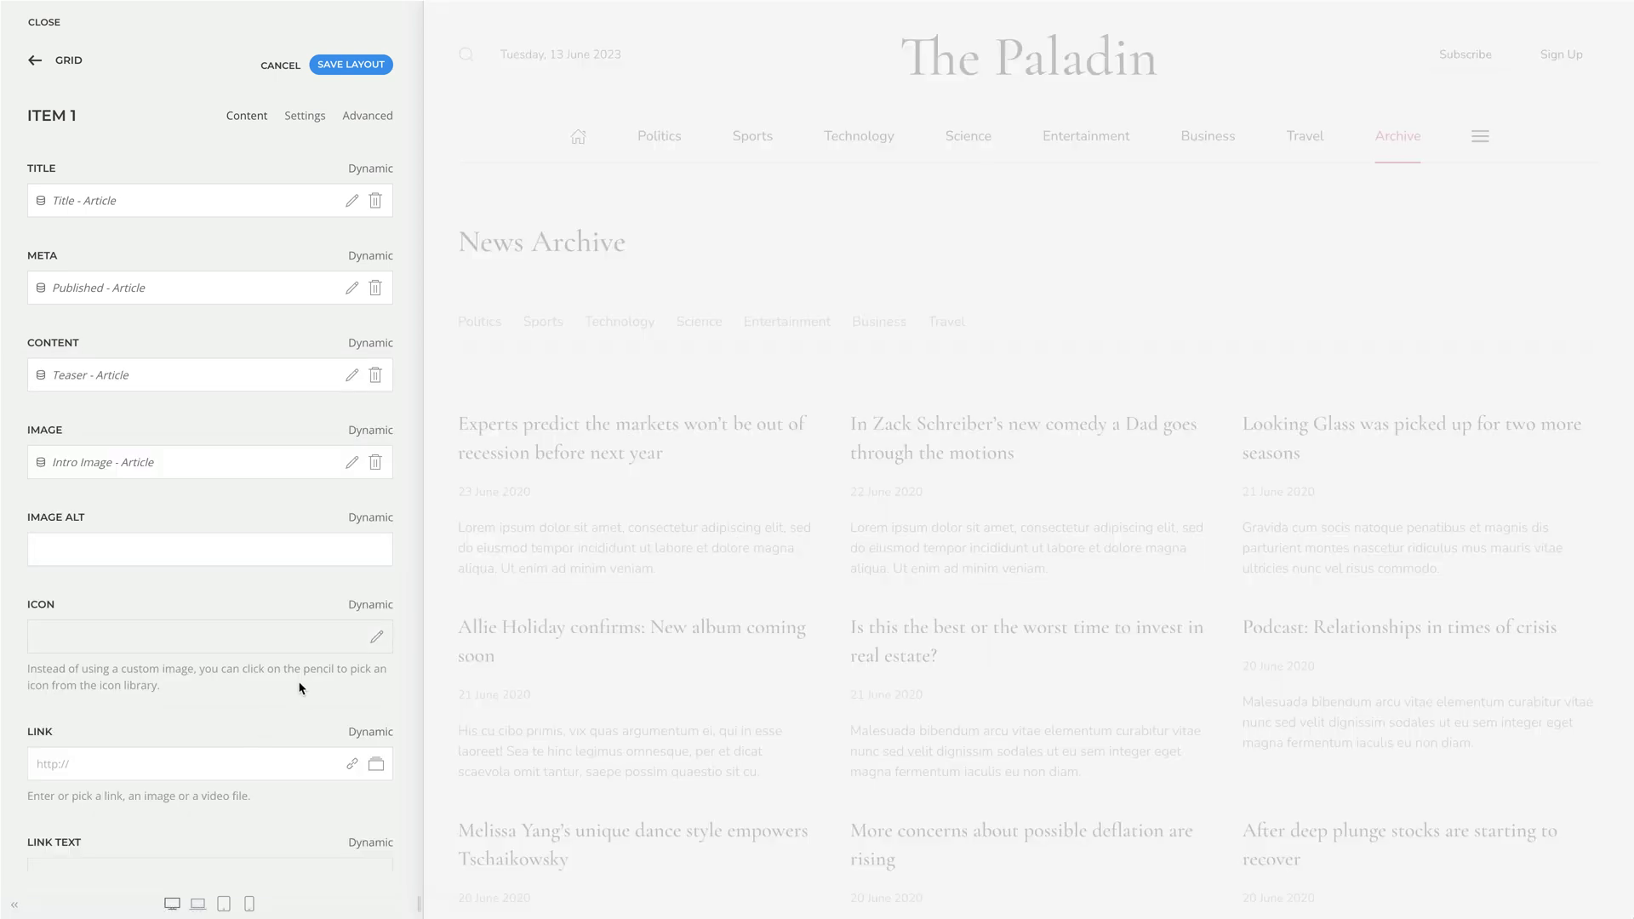
left_click(368, 730)
scroll(306, 651, "down", 2)
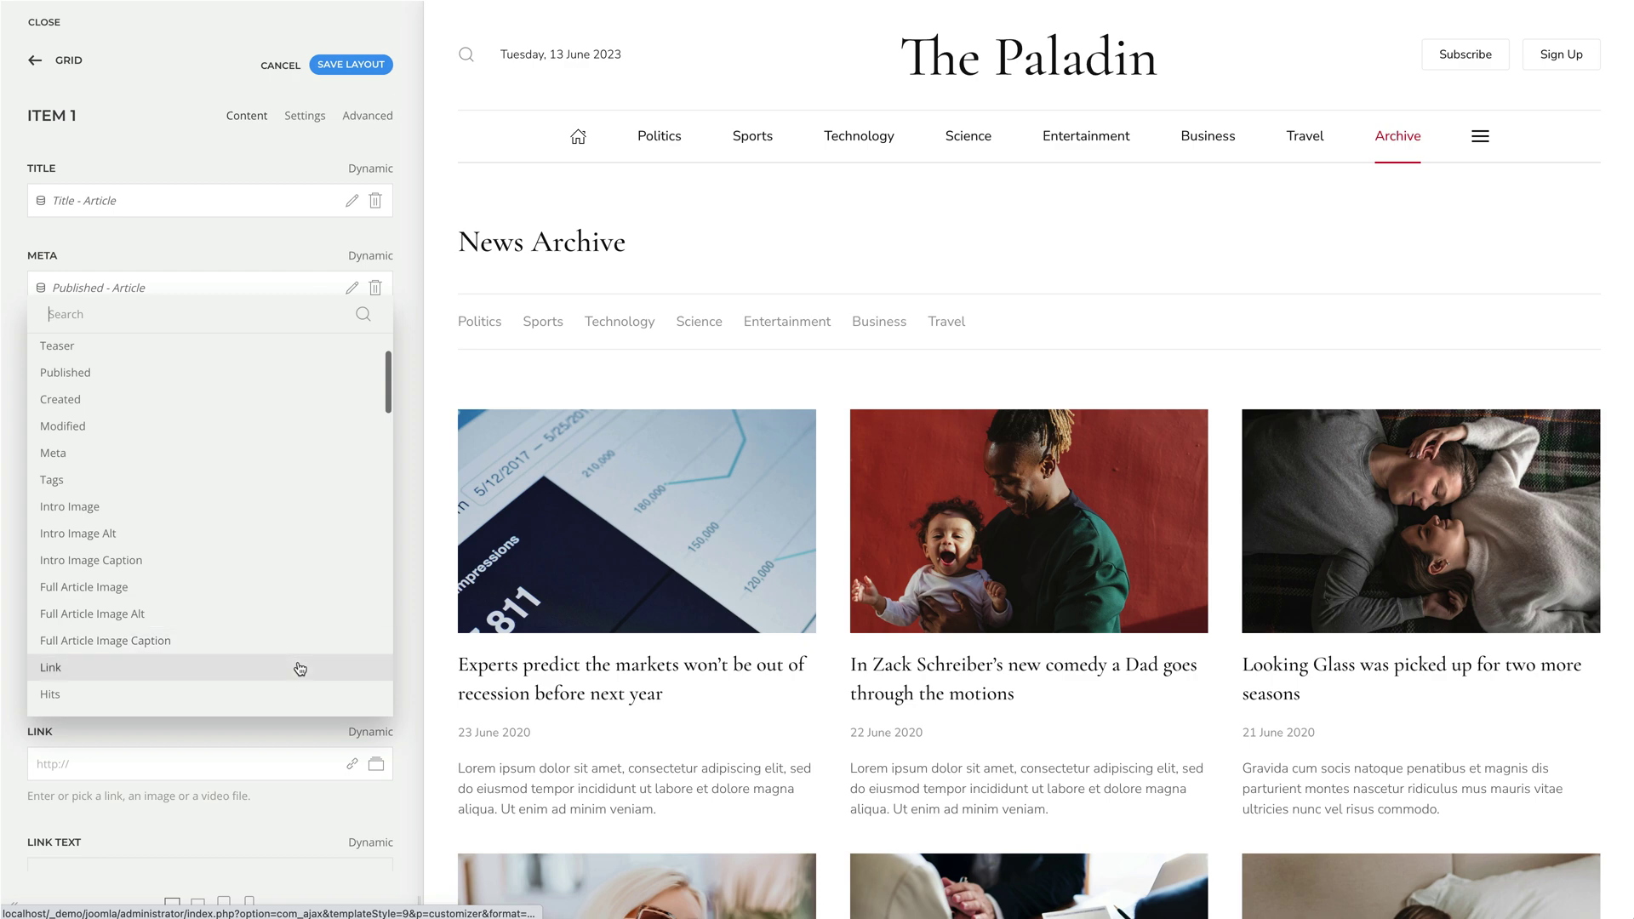
left_click(303, 667)
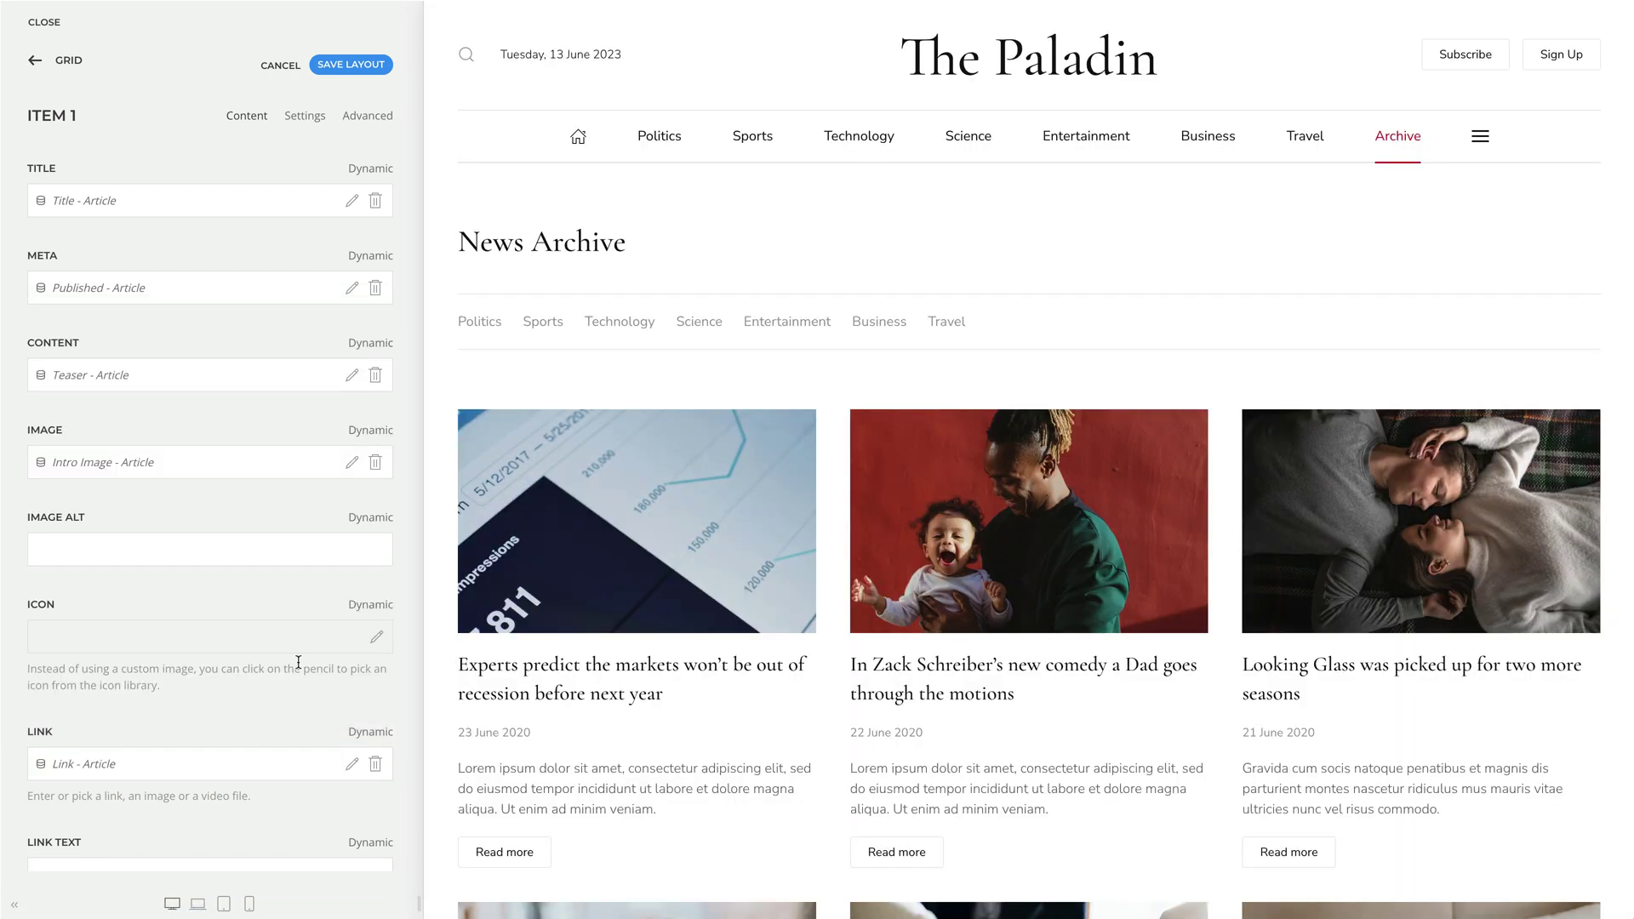
Step: Review the populated article cards and the item's Advanced options, then return to the Post Index overview
scroll(432, 655, "down", 4)
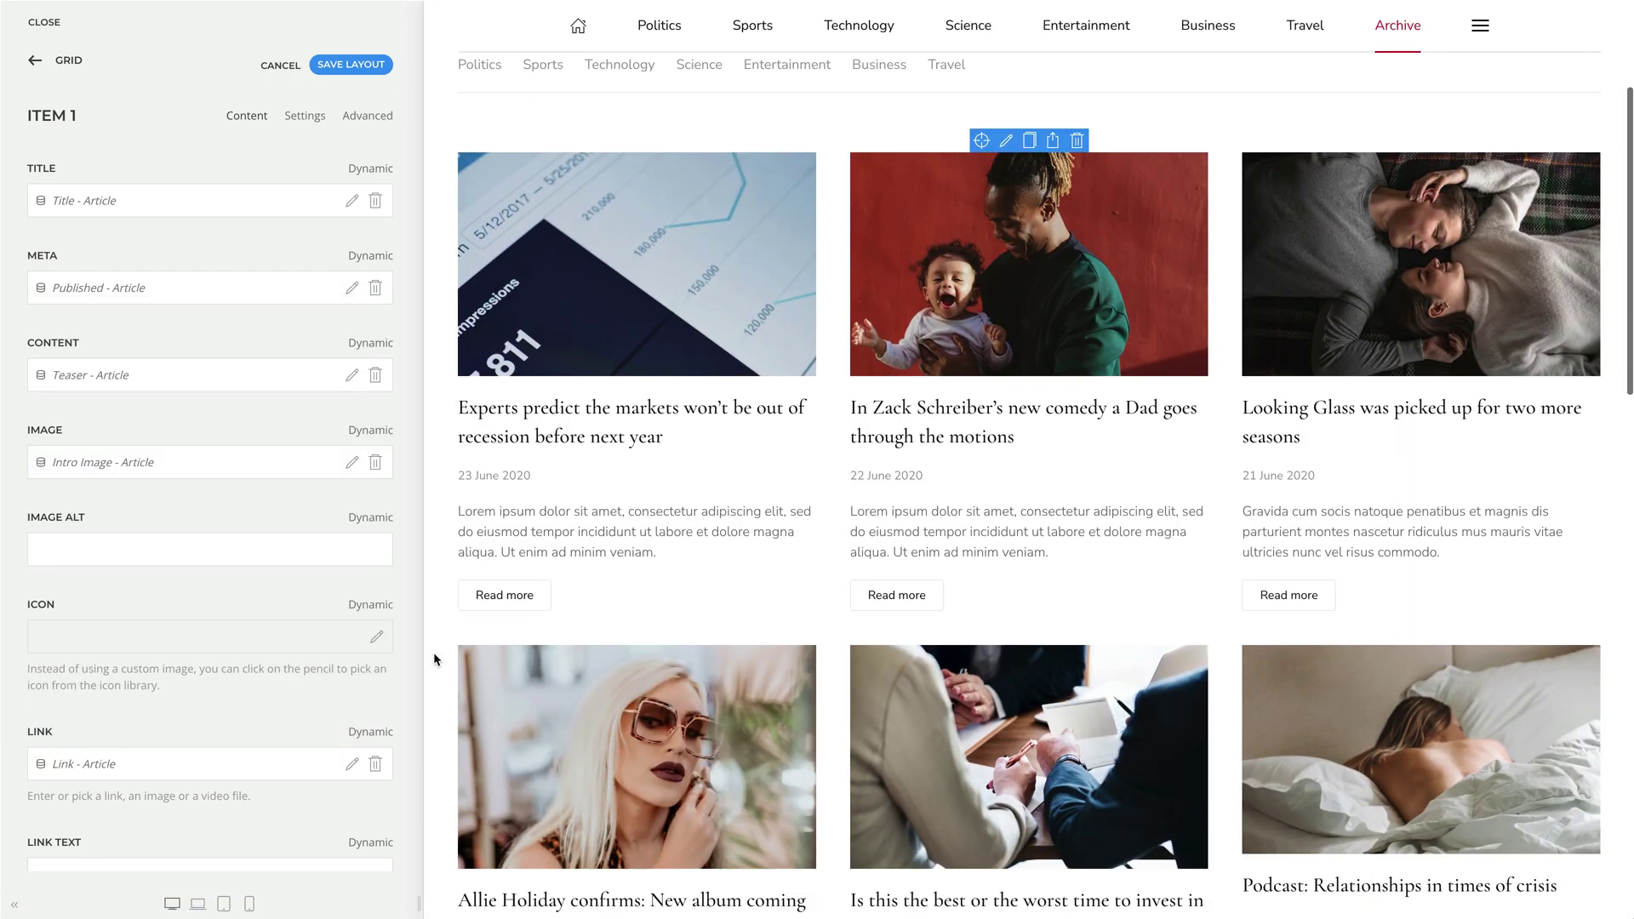
scroll(433, 659, "down", 6)
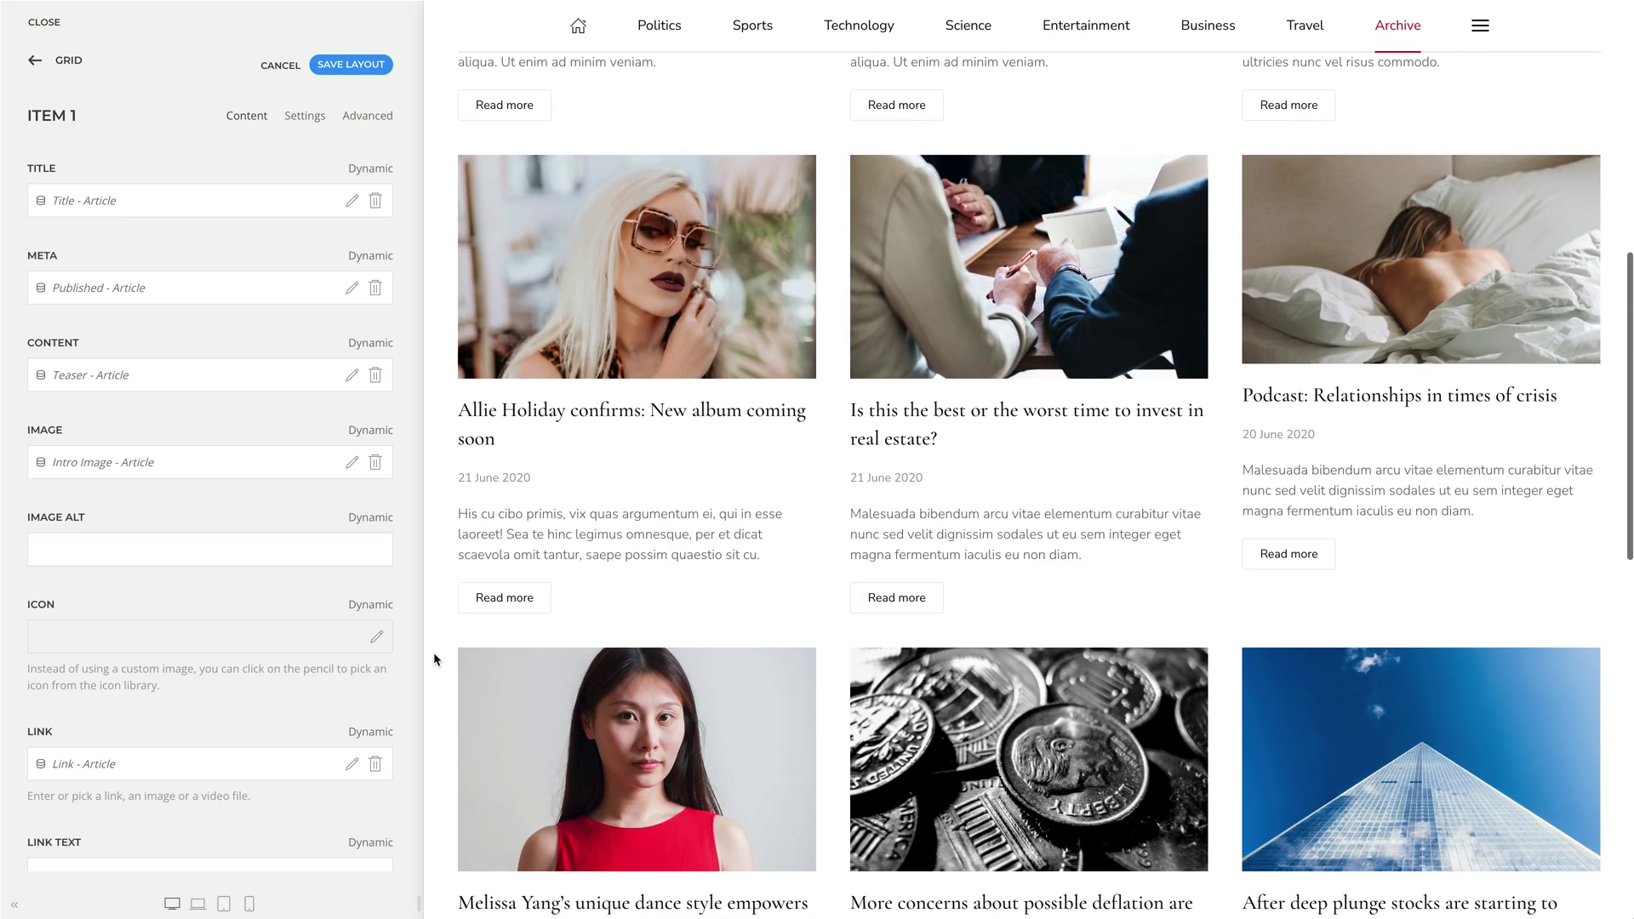
scroll(433, 651, "down", 4)
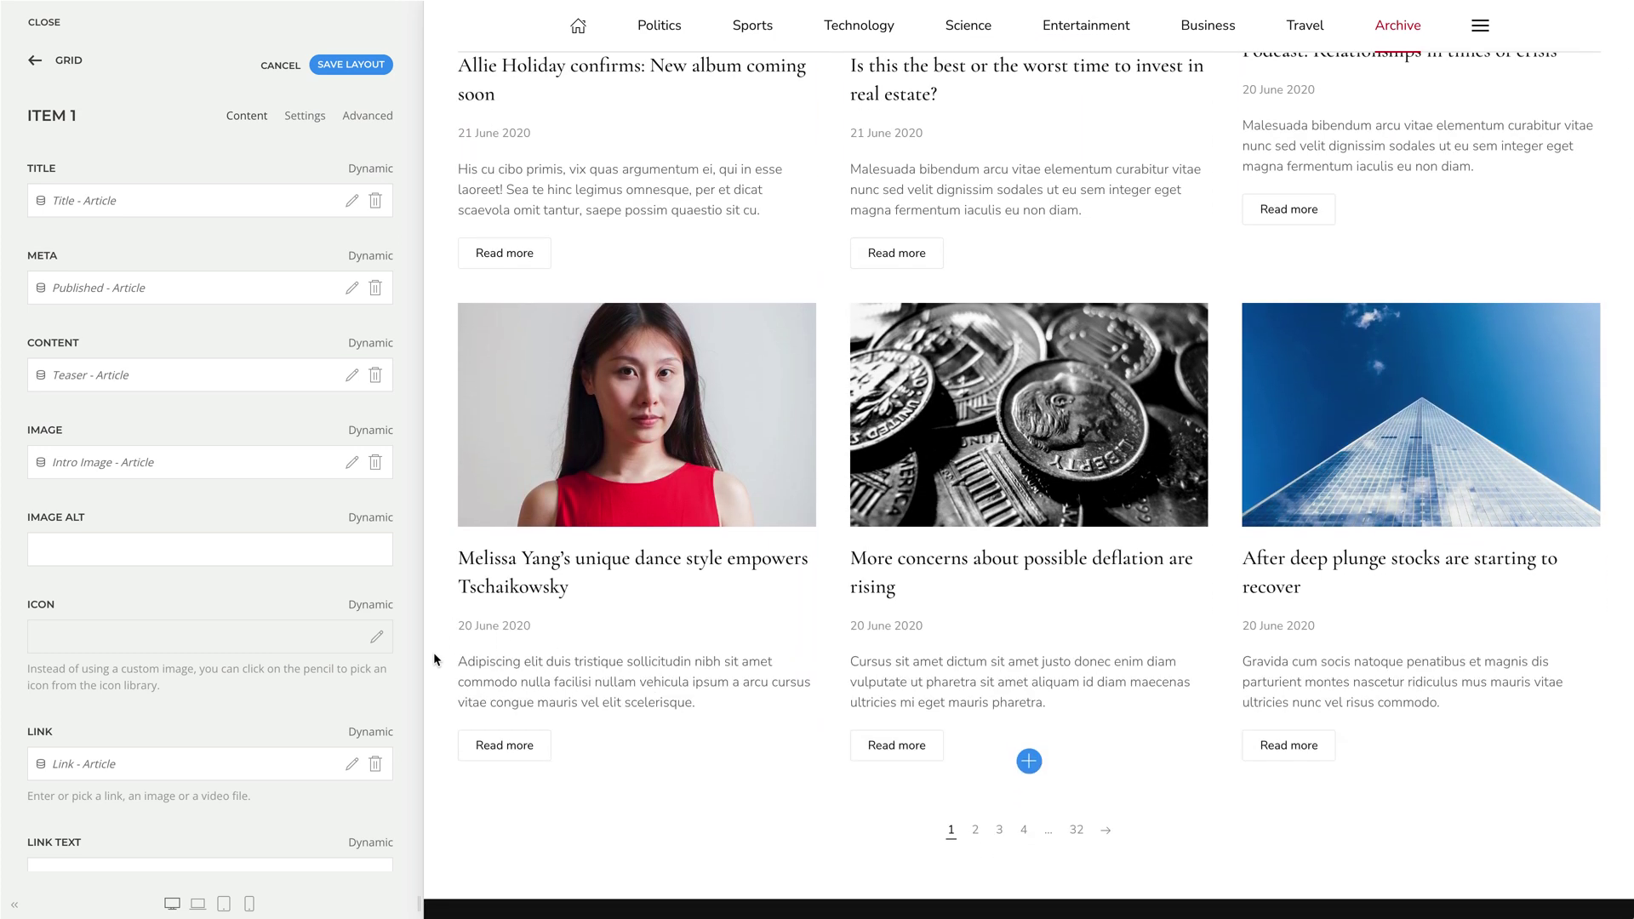
scroll(432, 652, "up", 10)
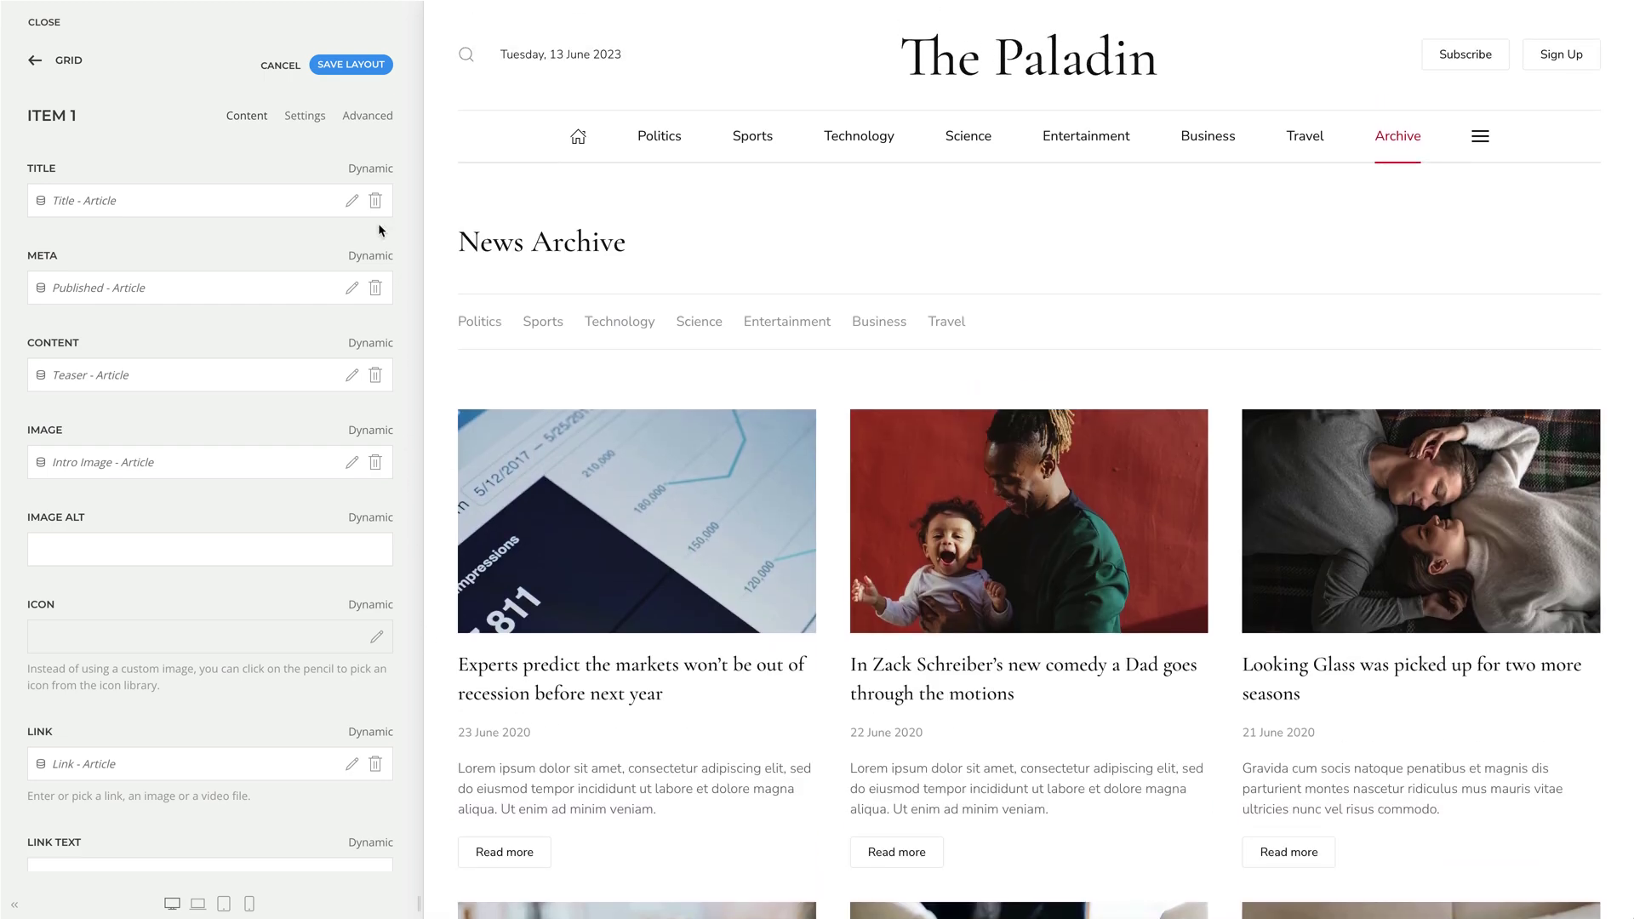
left_click(369, 116)
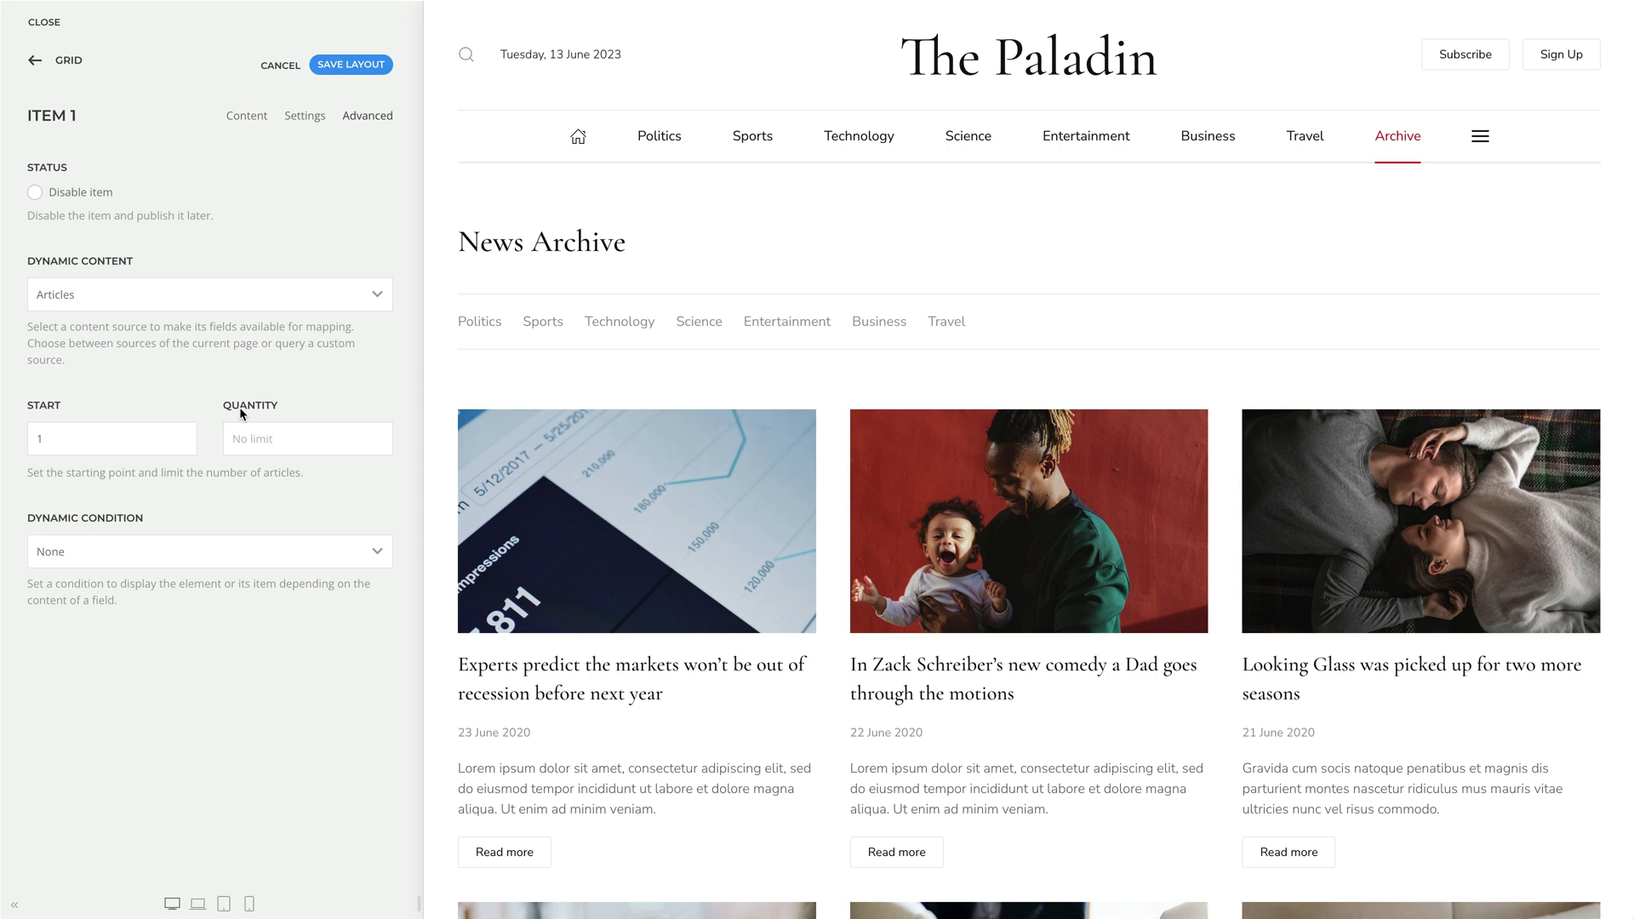
left_click(71, 65)
left_click(73, 65)
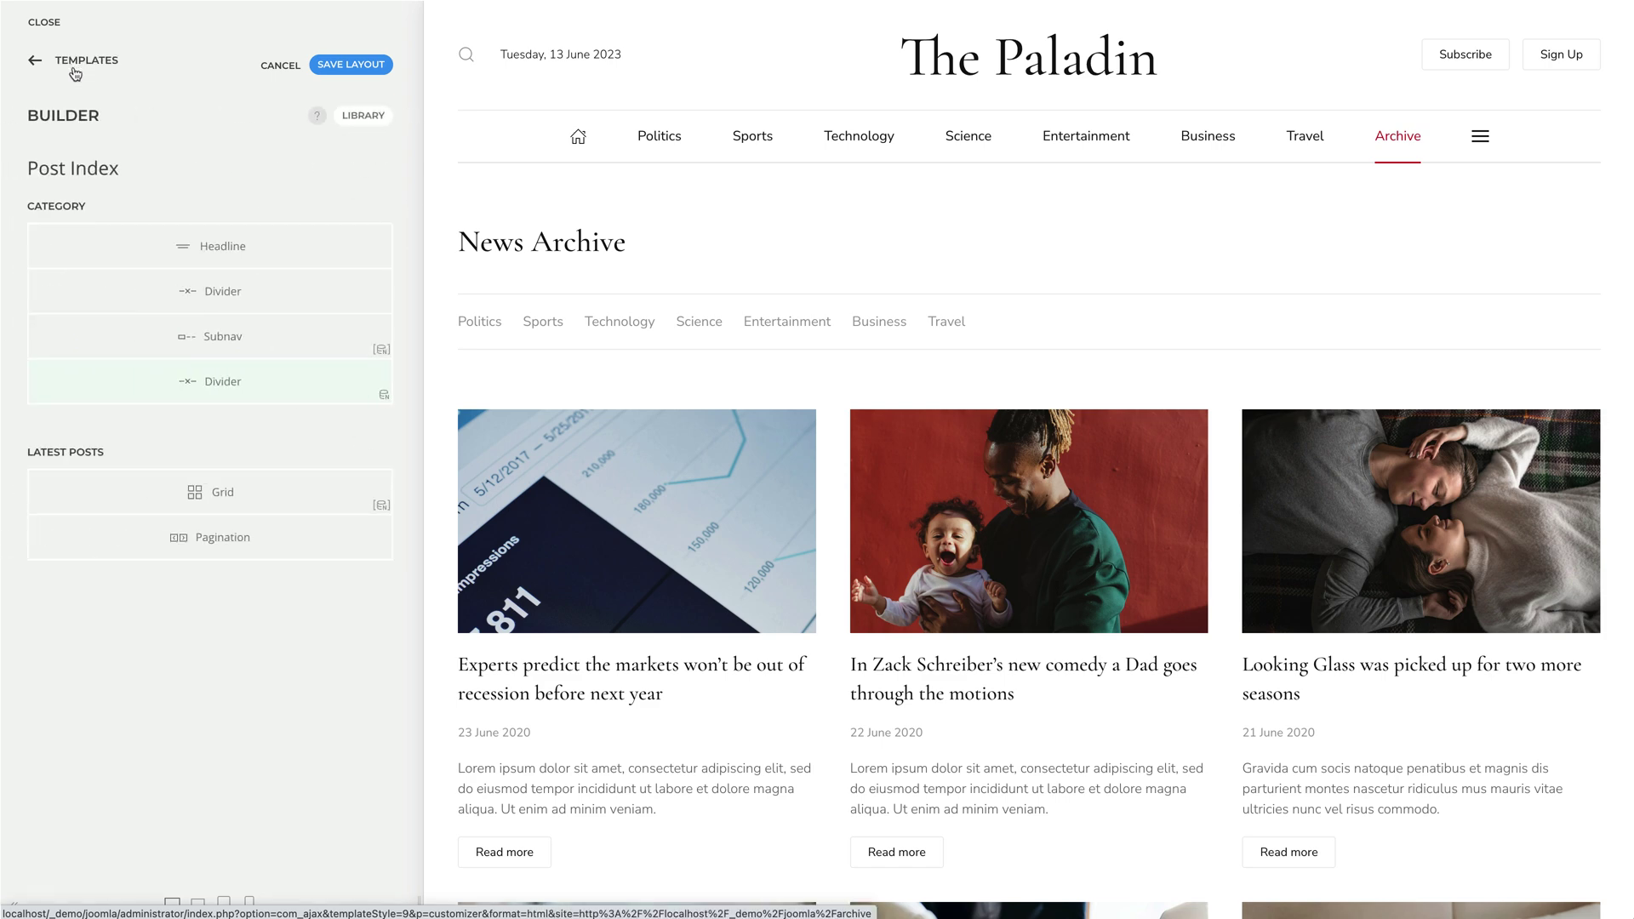
Step: Add another Grid element to Latest Posts with 2 columns on tablet landscape
left_click(209, 513)
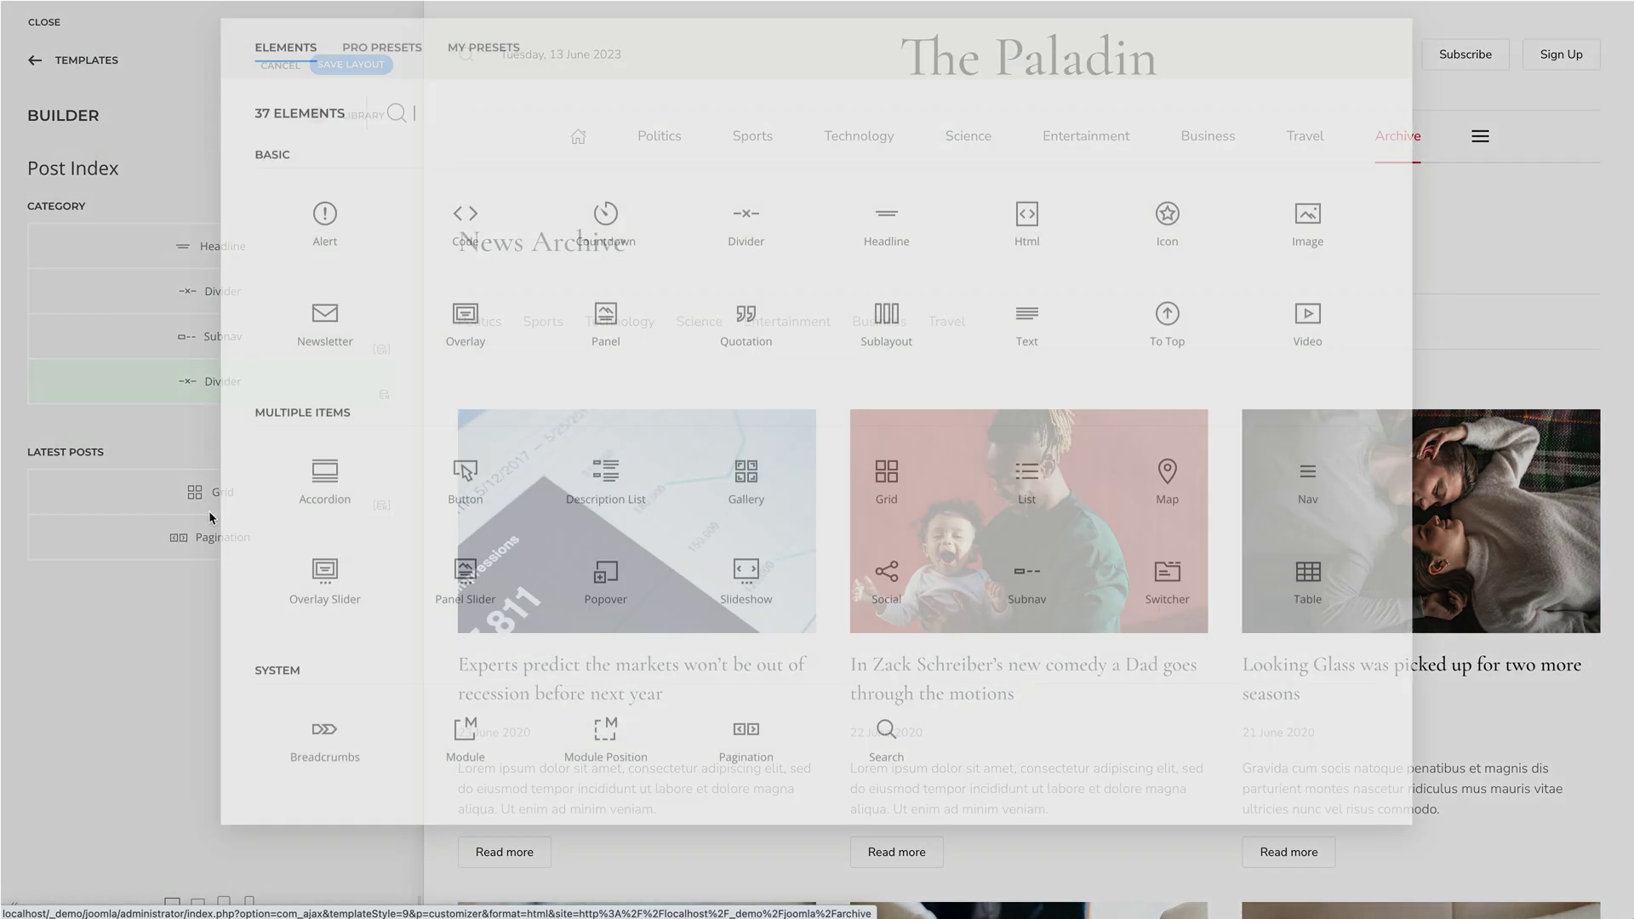
left_click(849, 504)
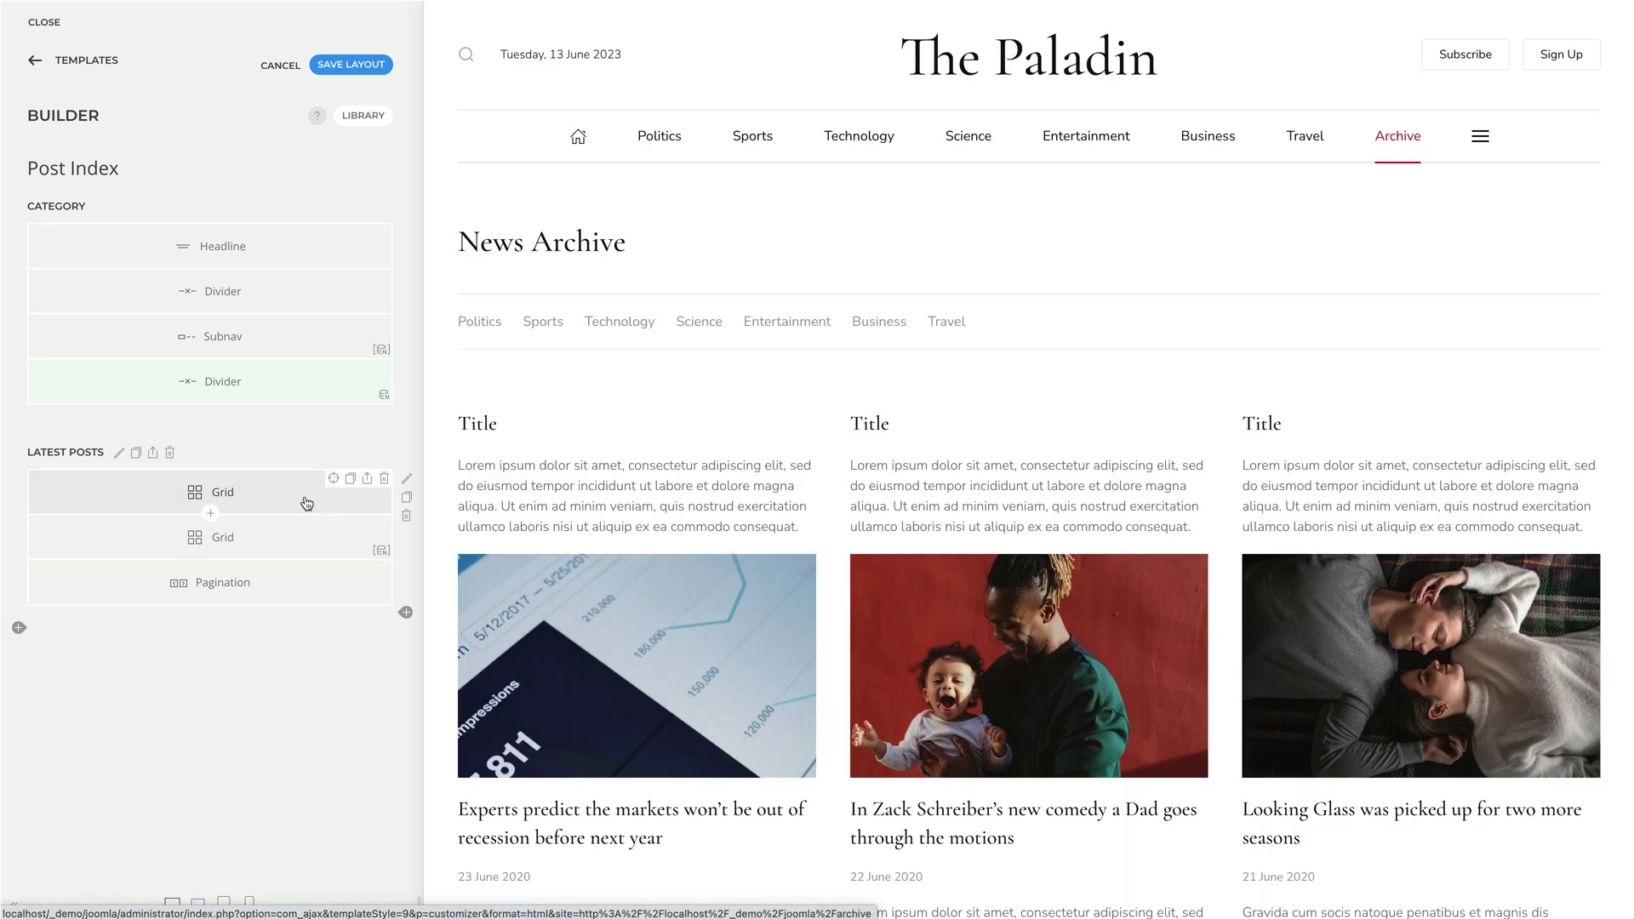
left_click(306, 503)
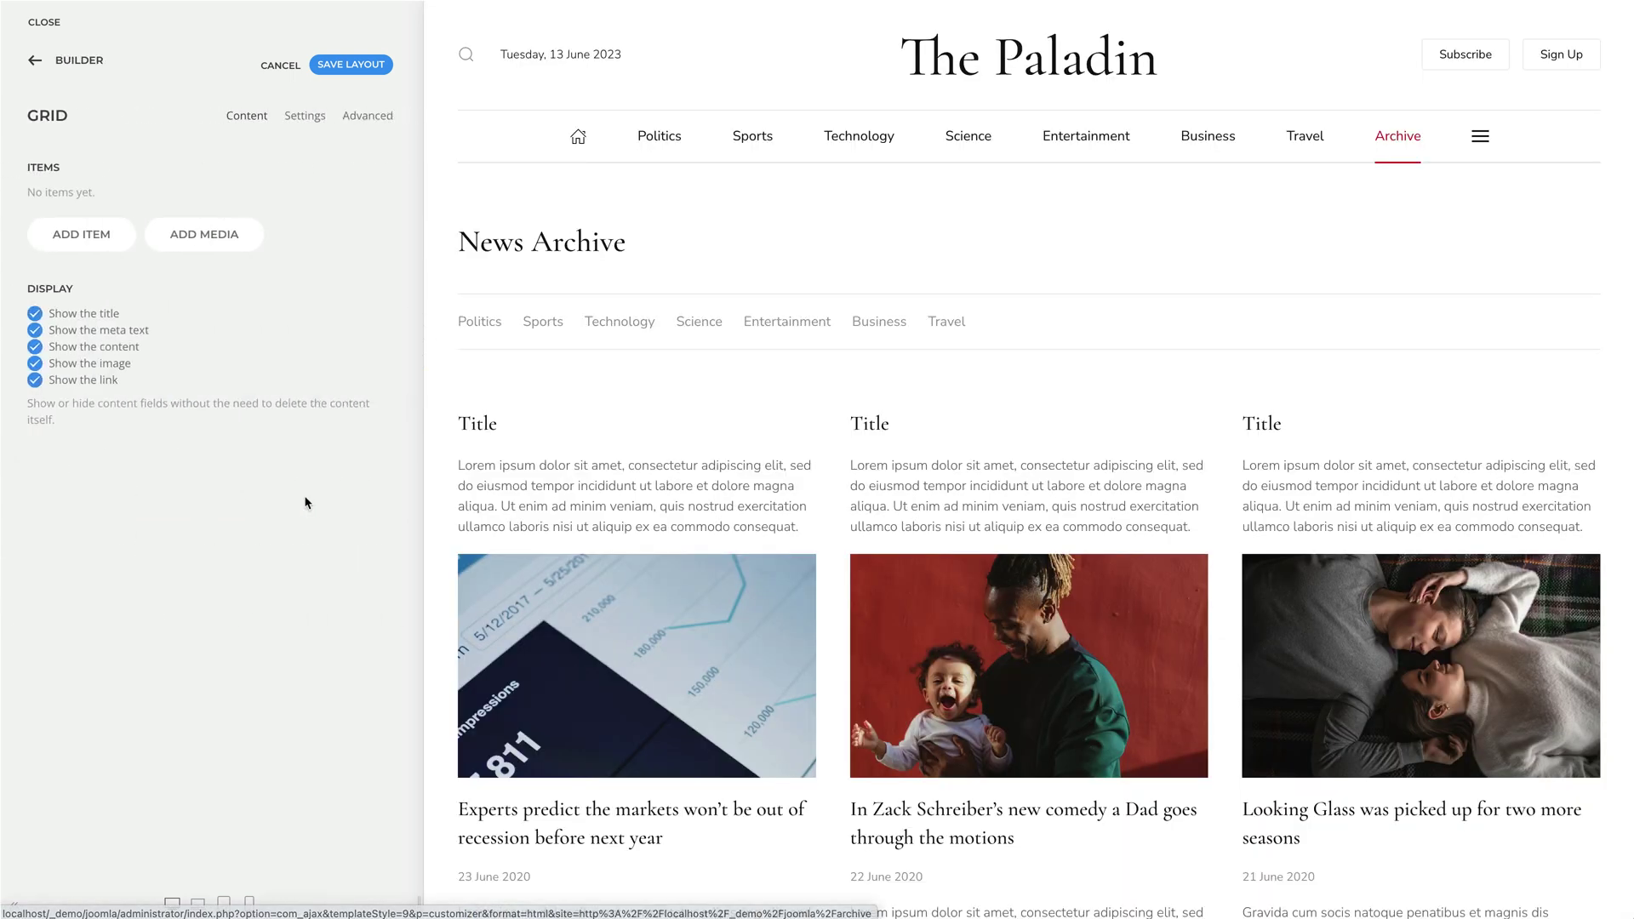
left_click(320, 117)
left_click(287, 548)
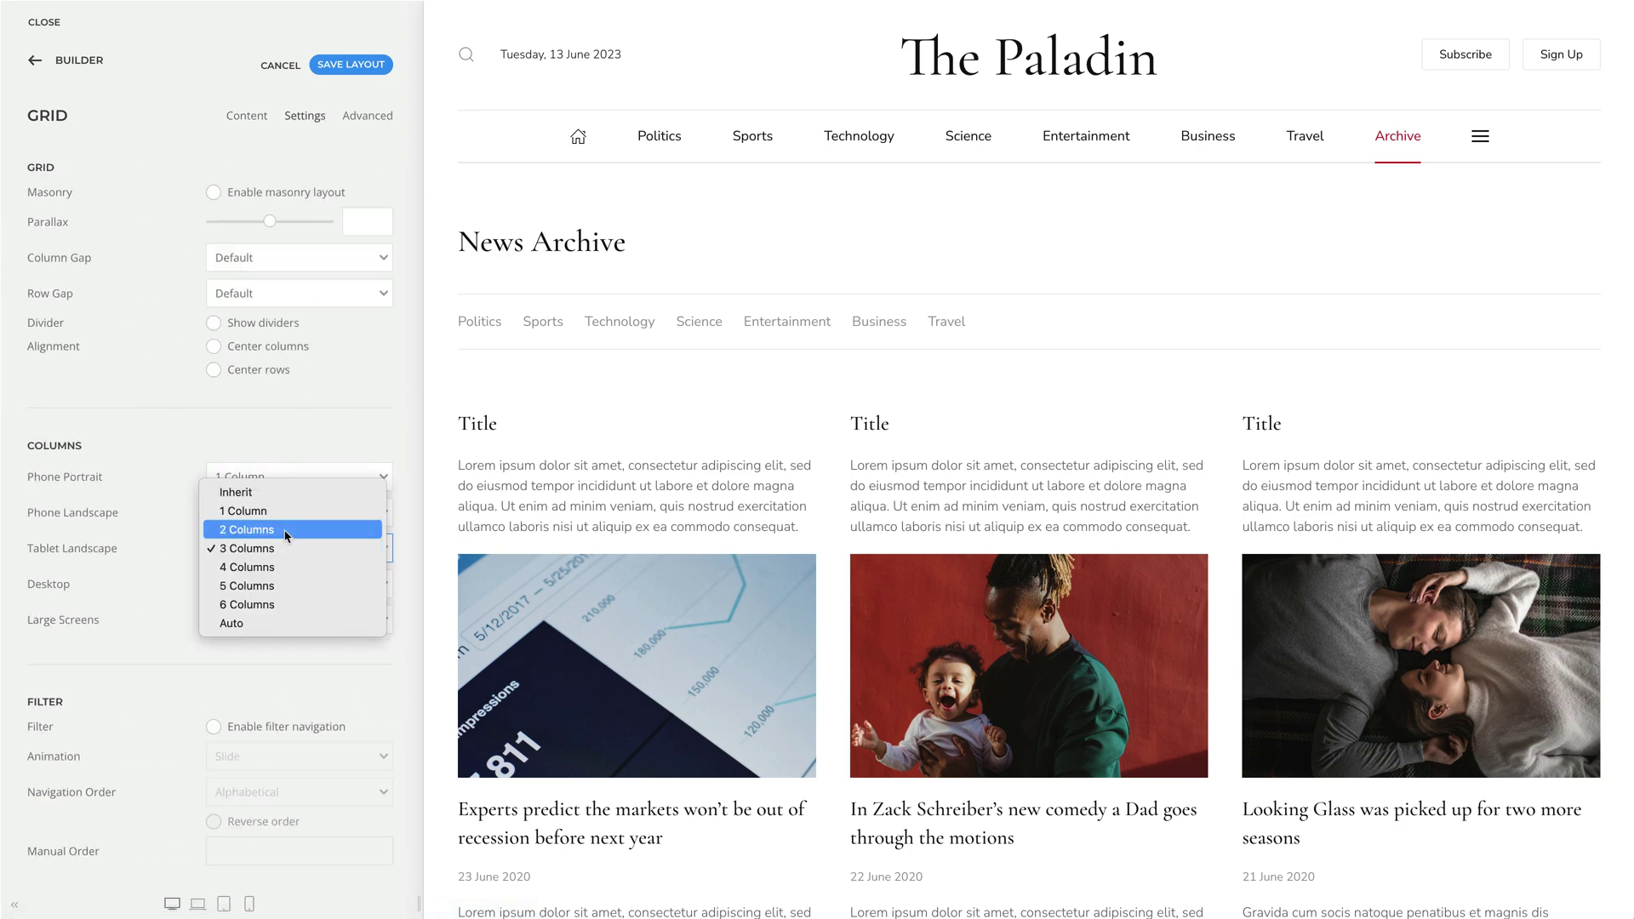
left_click(286, 531)
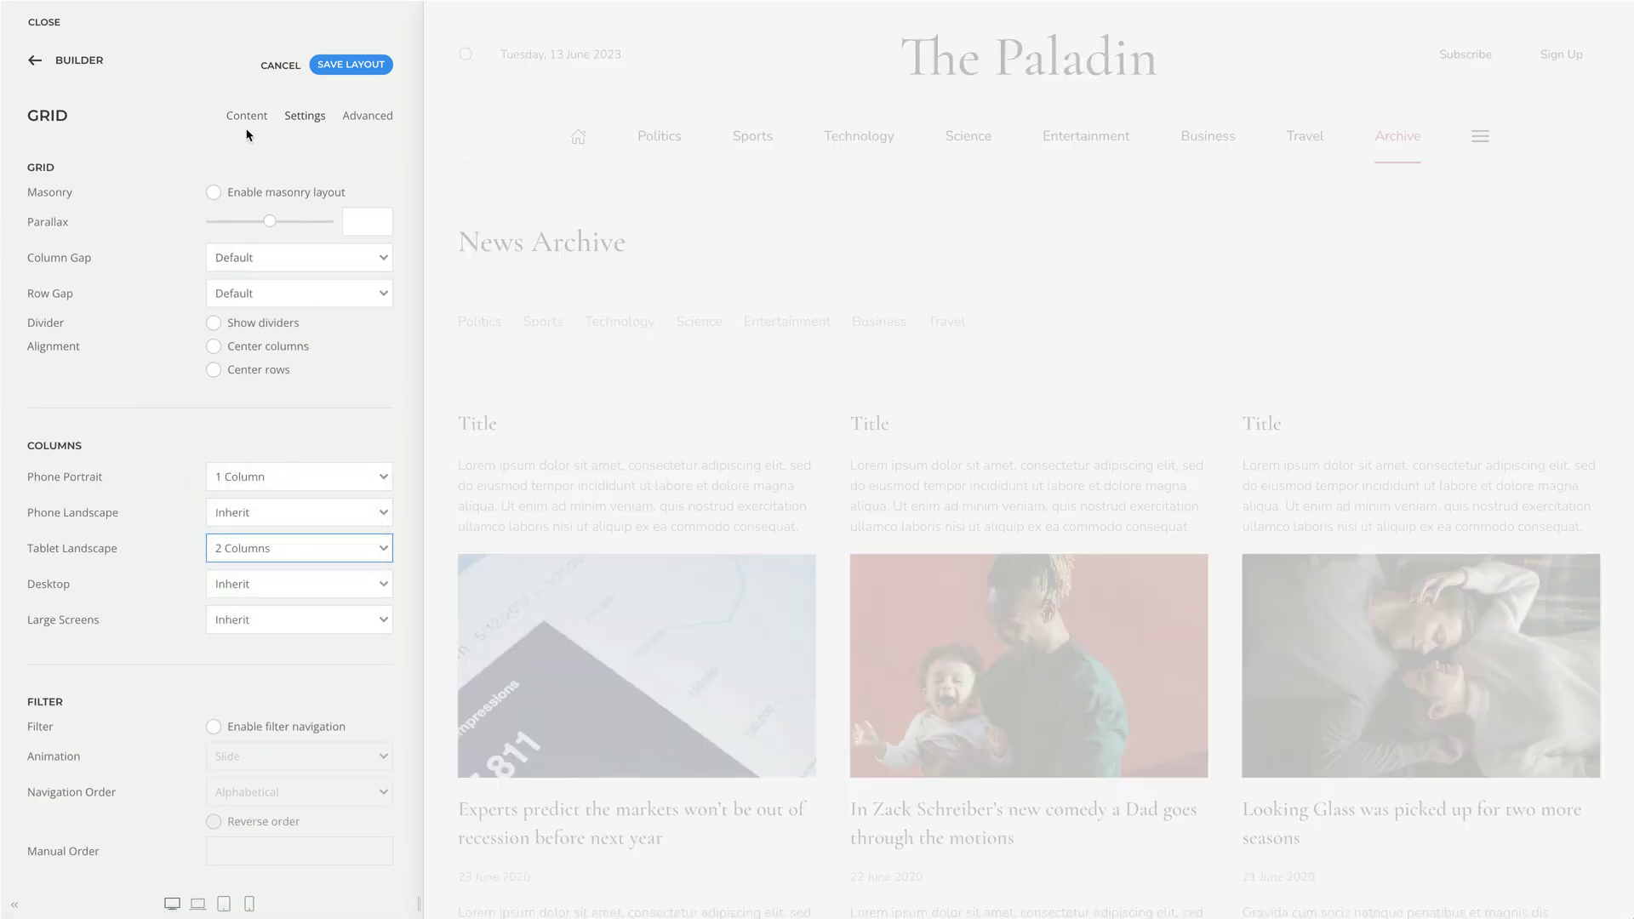
left_click(247, 116)
Step: Add an item to the new grid sourcing Articles, limited to 2 articles
left_click(102, 223)
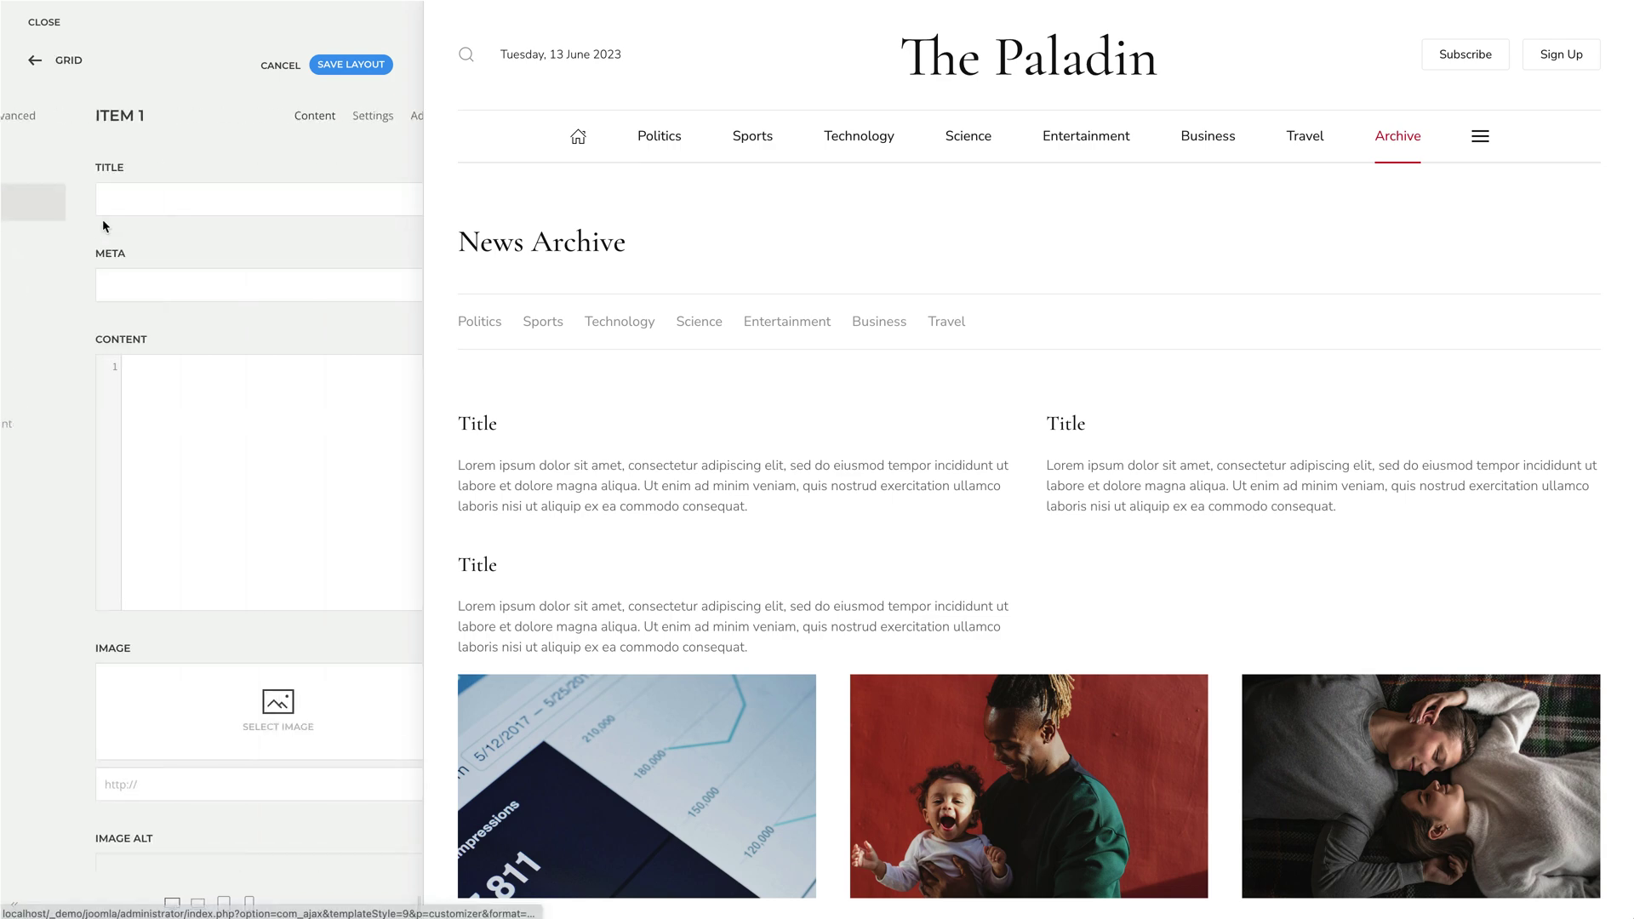
left_click(357, 128)
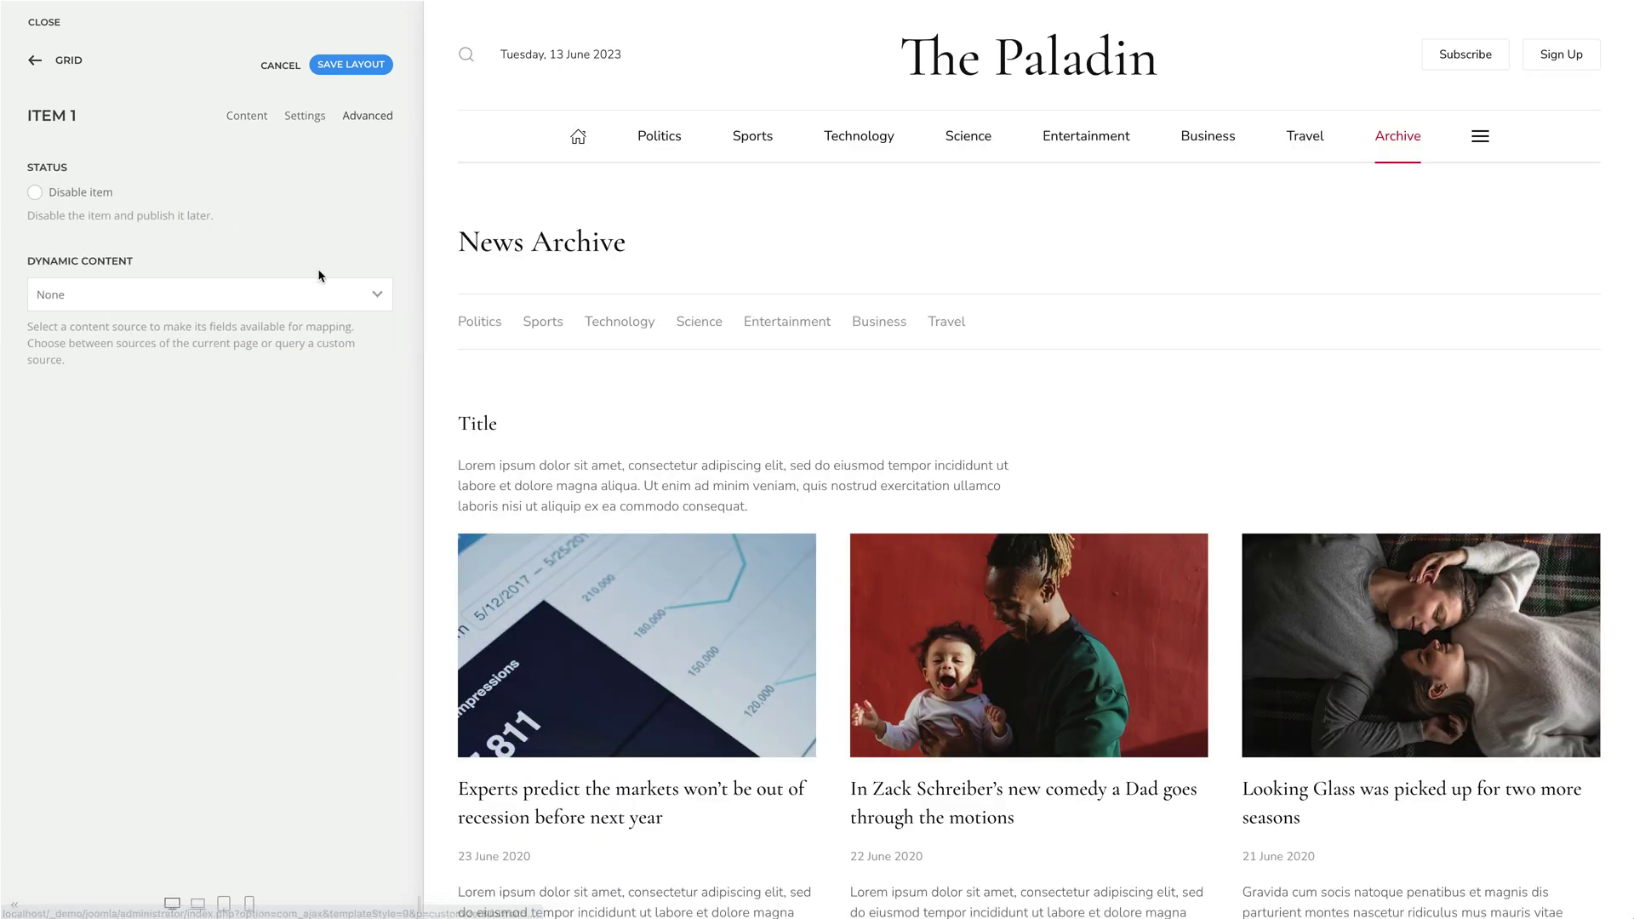
left_click(319, 293)
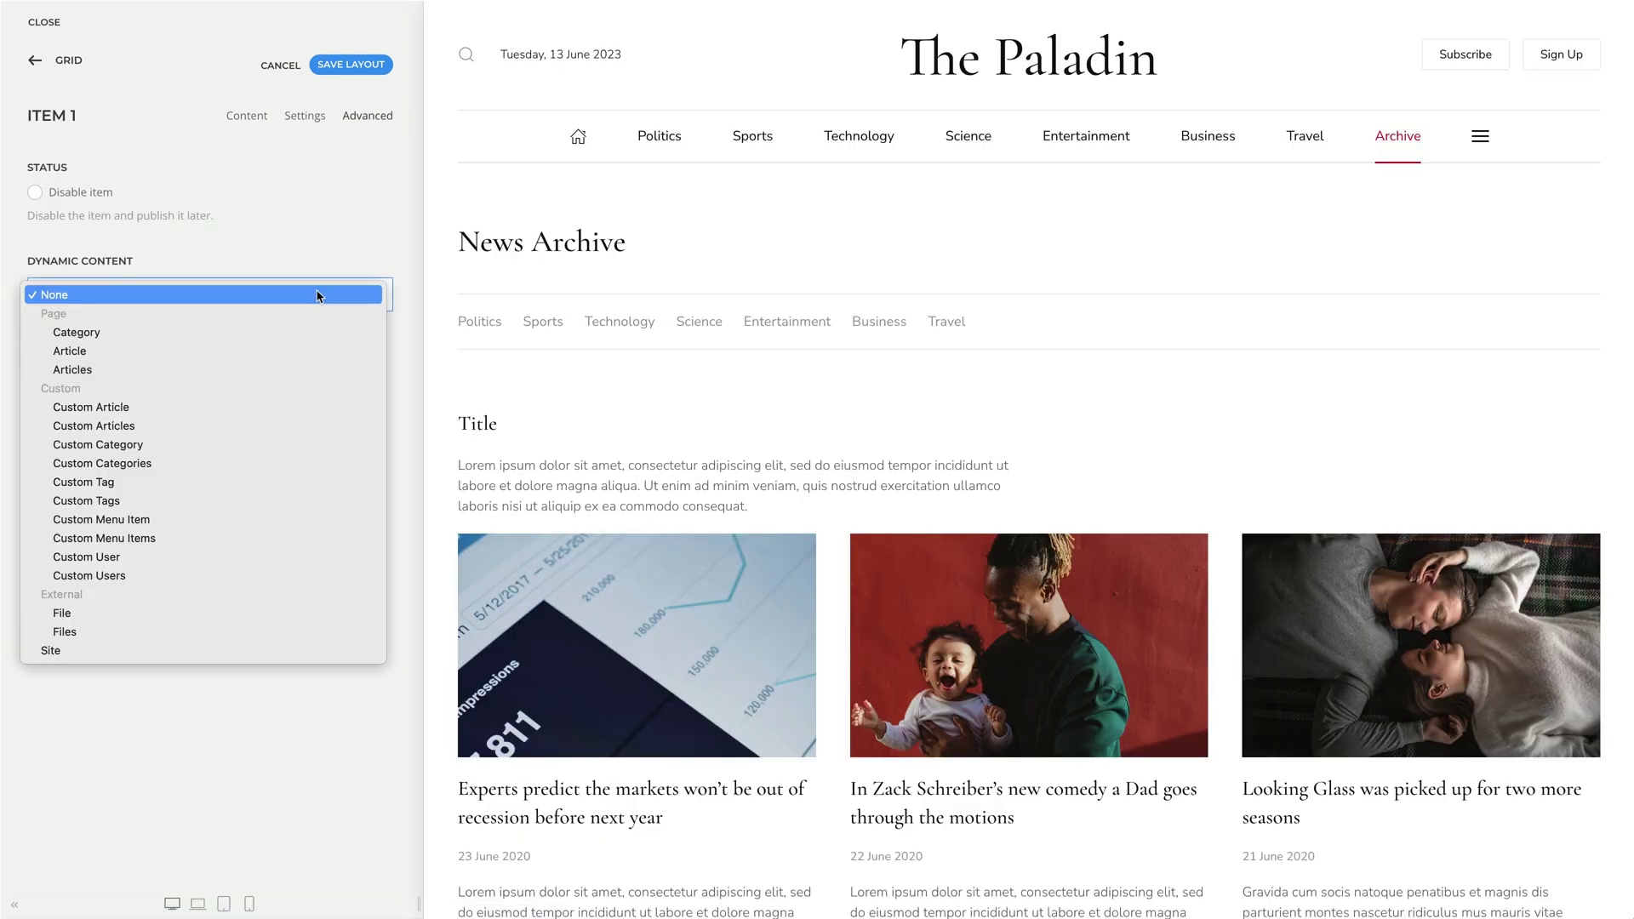
left_click(295, 369)
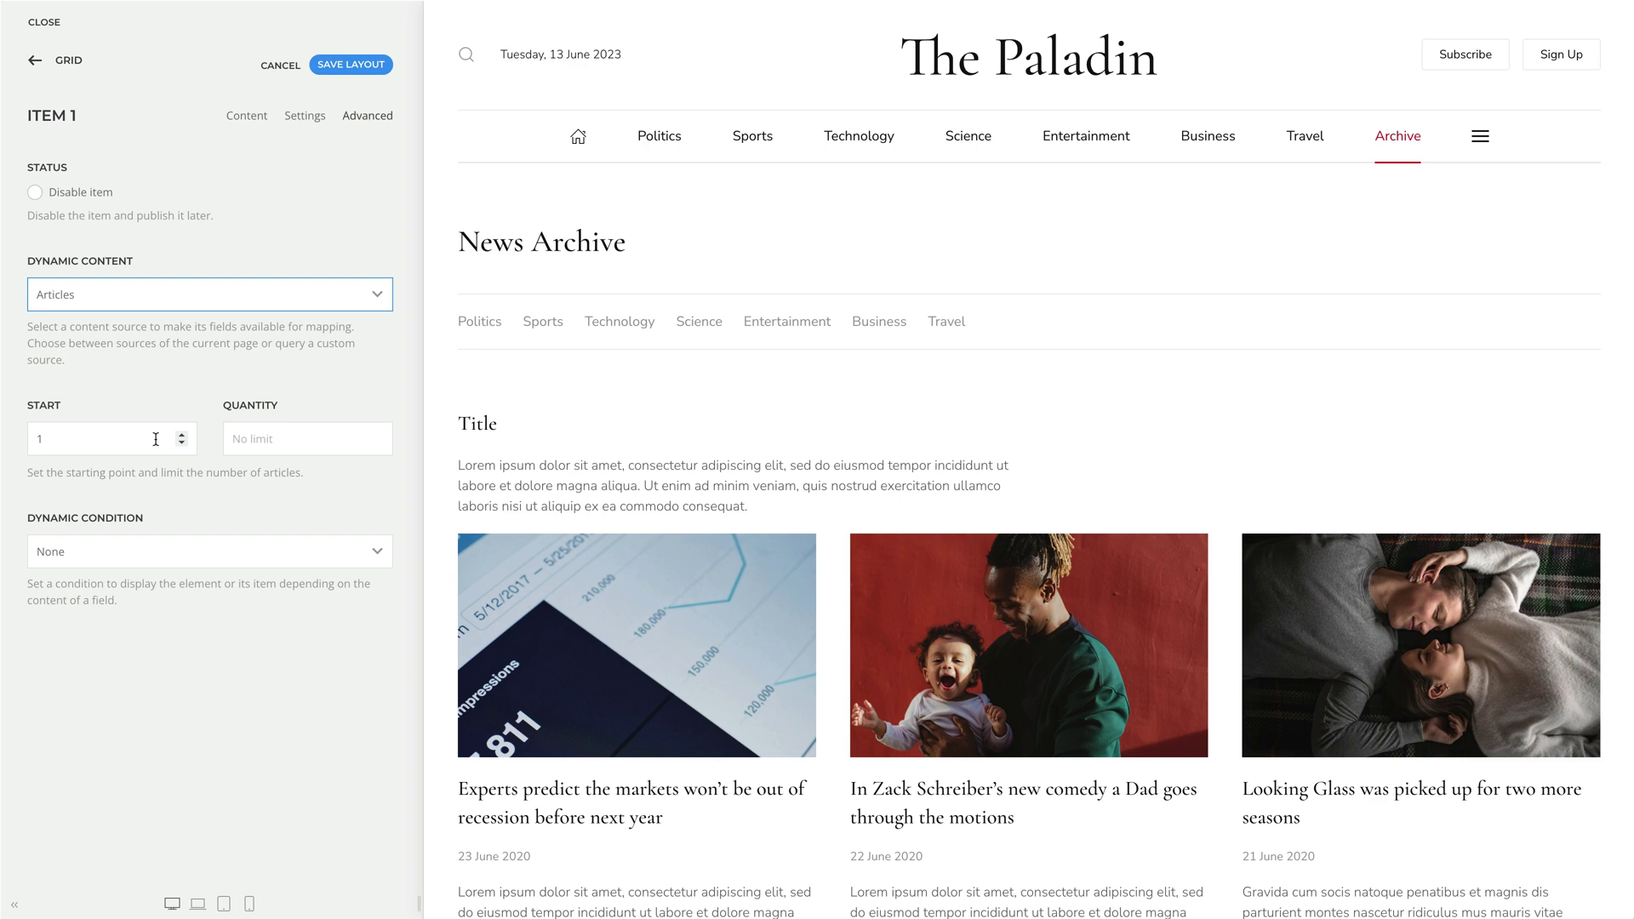
left_click(377, 435)
left_click(377, 434)
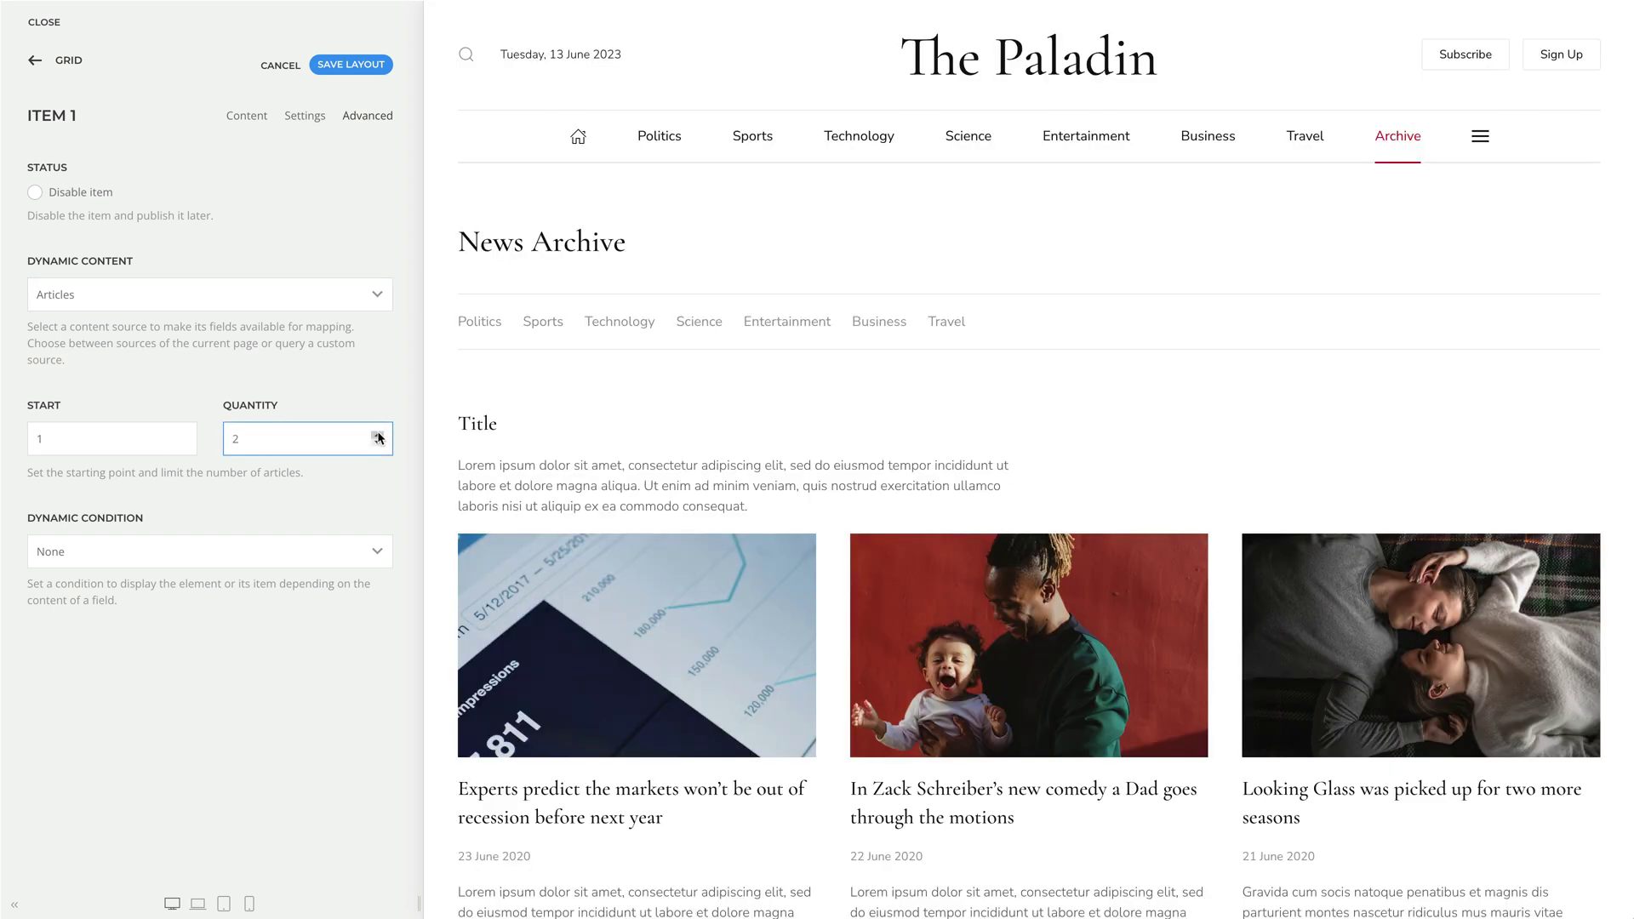
left_click(244, 119)
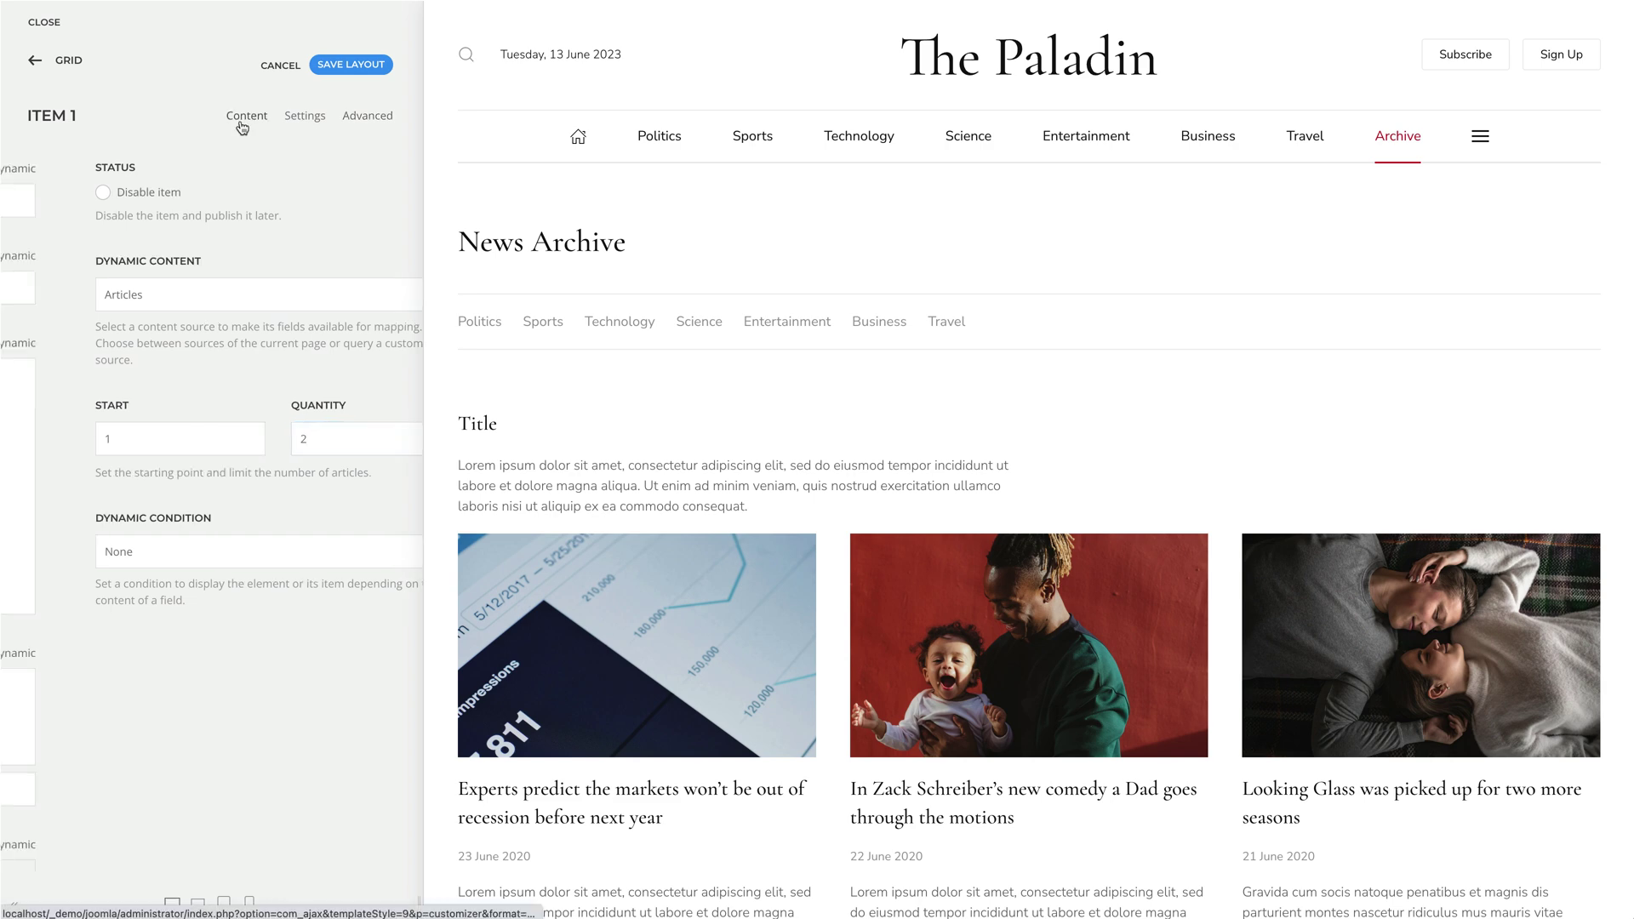
Step: Map the item's Title, Meta (Published), Content (Teaser), Image (Intro Image) and Link fields
left_click(356, 169)
left_click(278, 269)
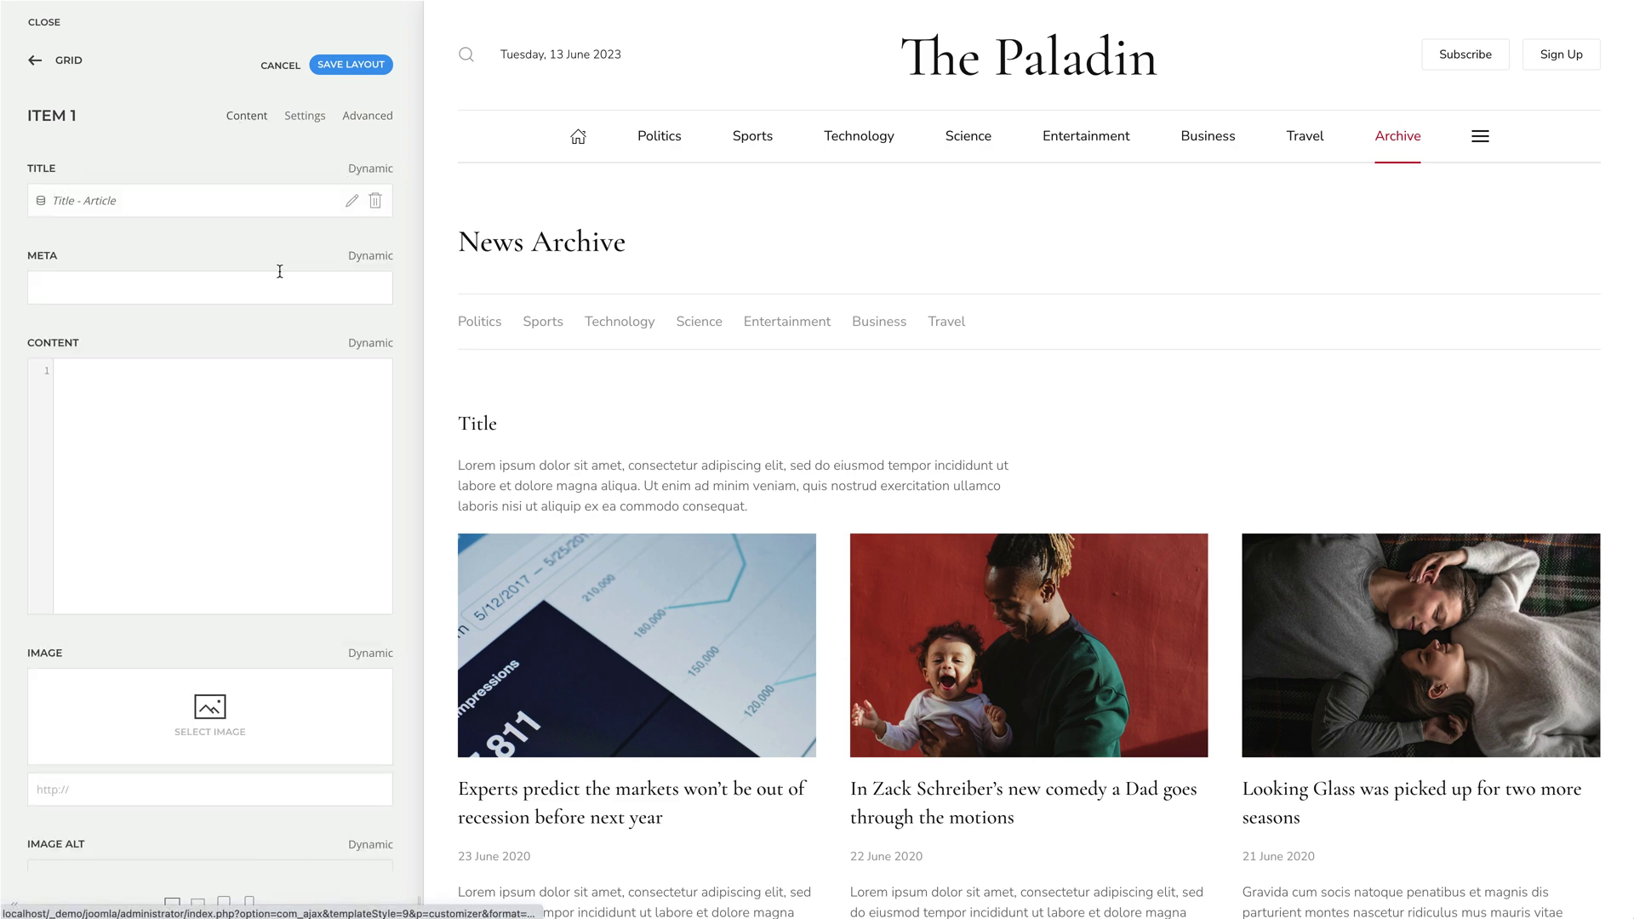
left_click(375, 266)
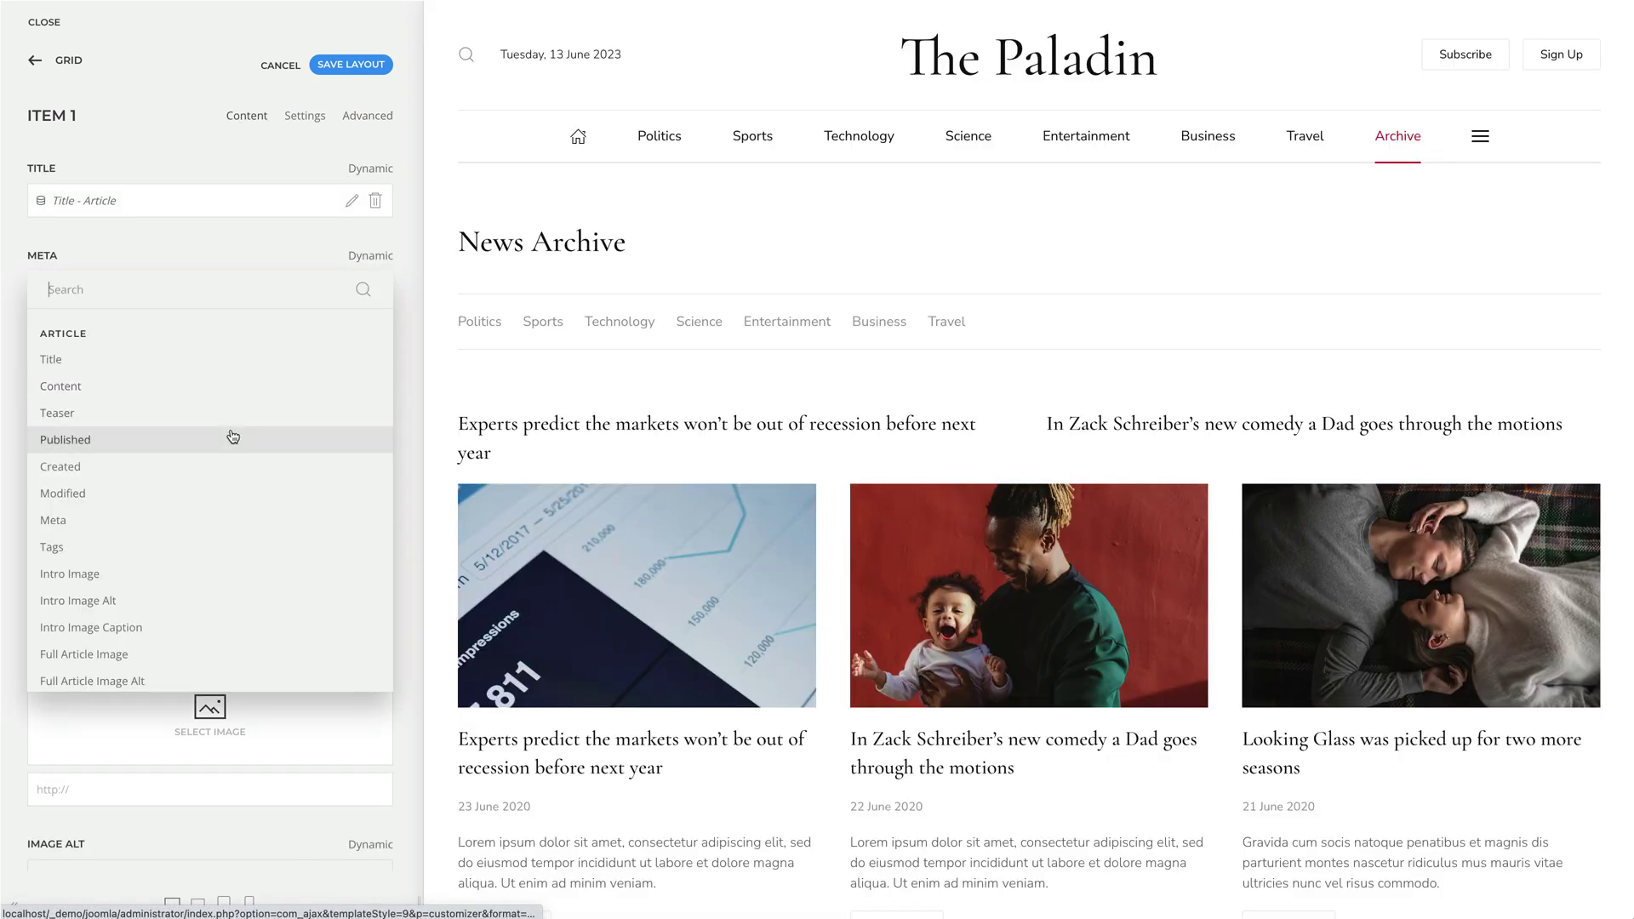
left_click(229, 437)
left_click(366, 343)
left_click(267, 502)
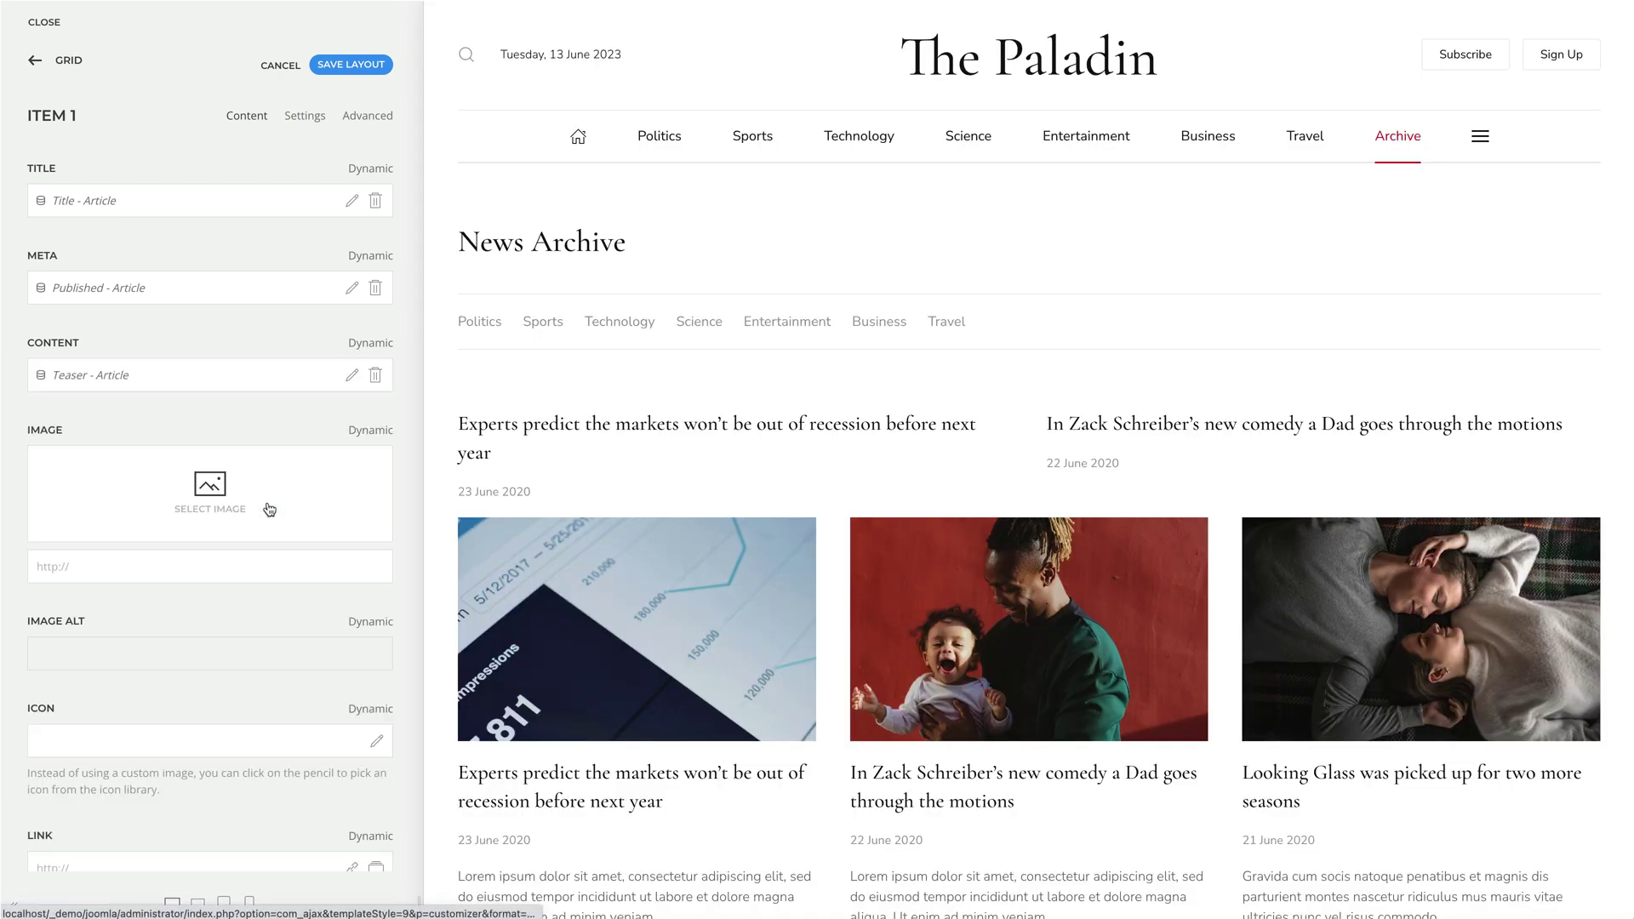
left_click(360, 436)
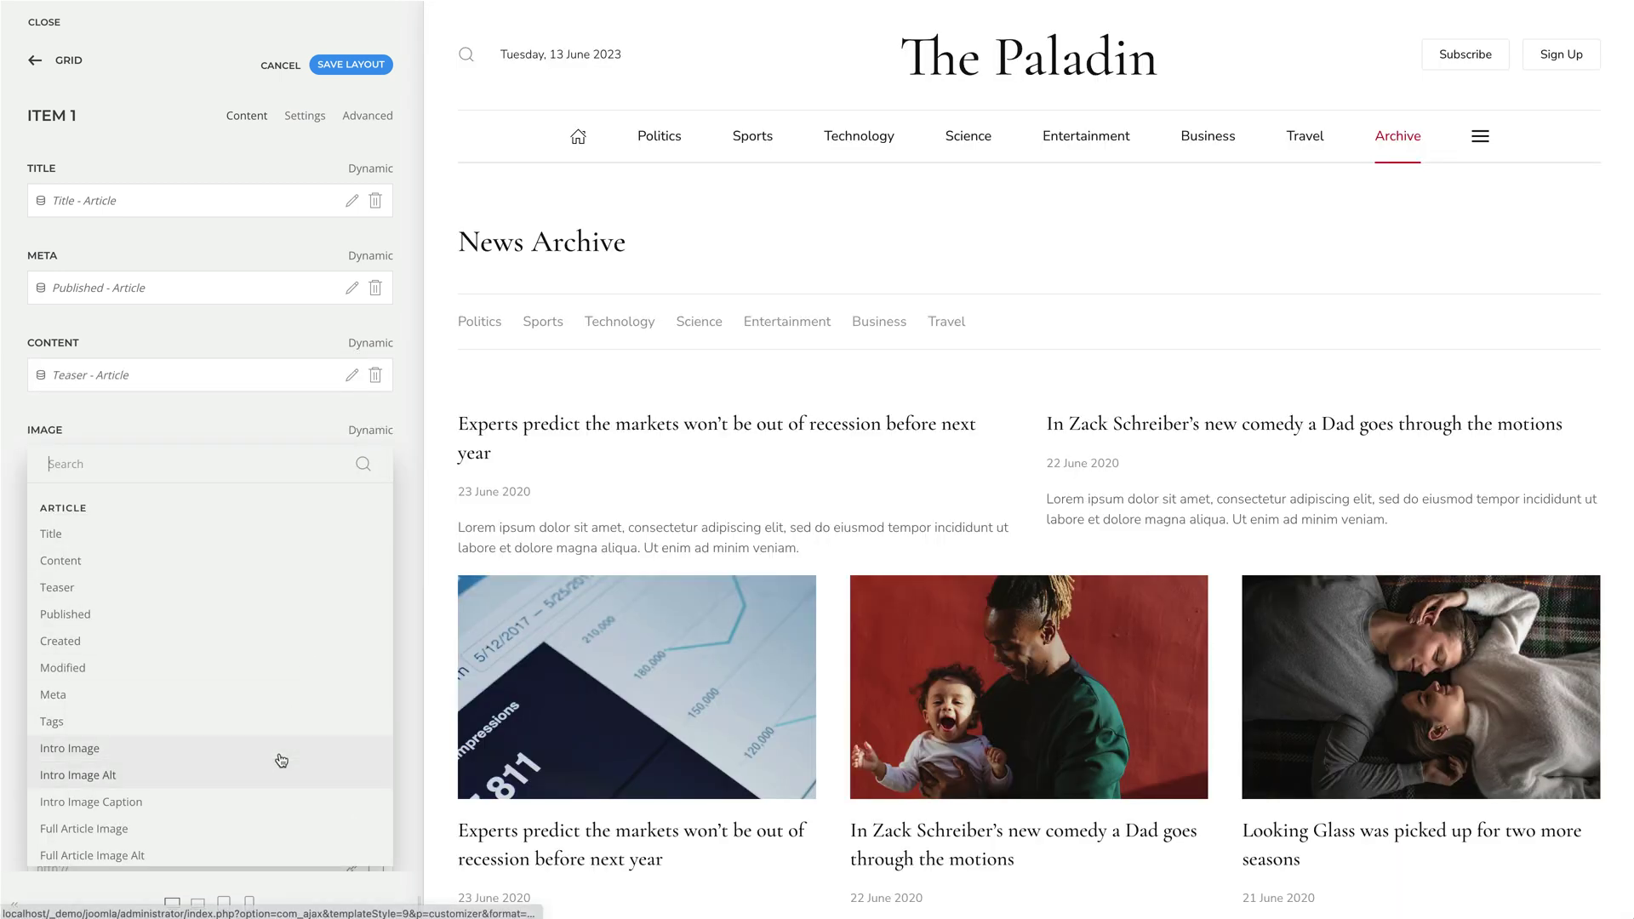
left_click(279, 754)
left_click(361, 732)
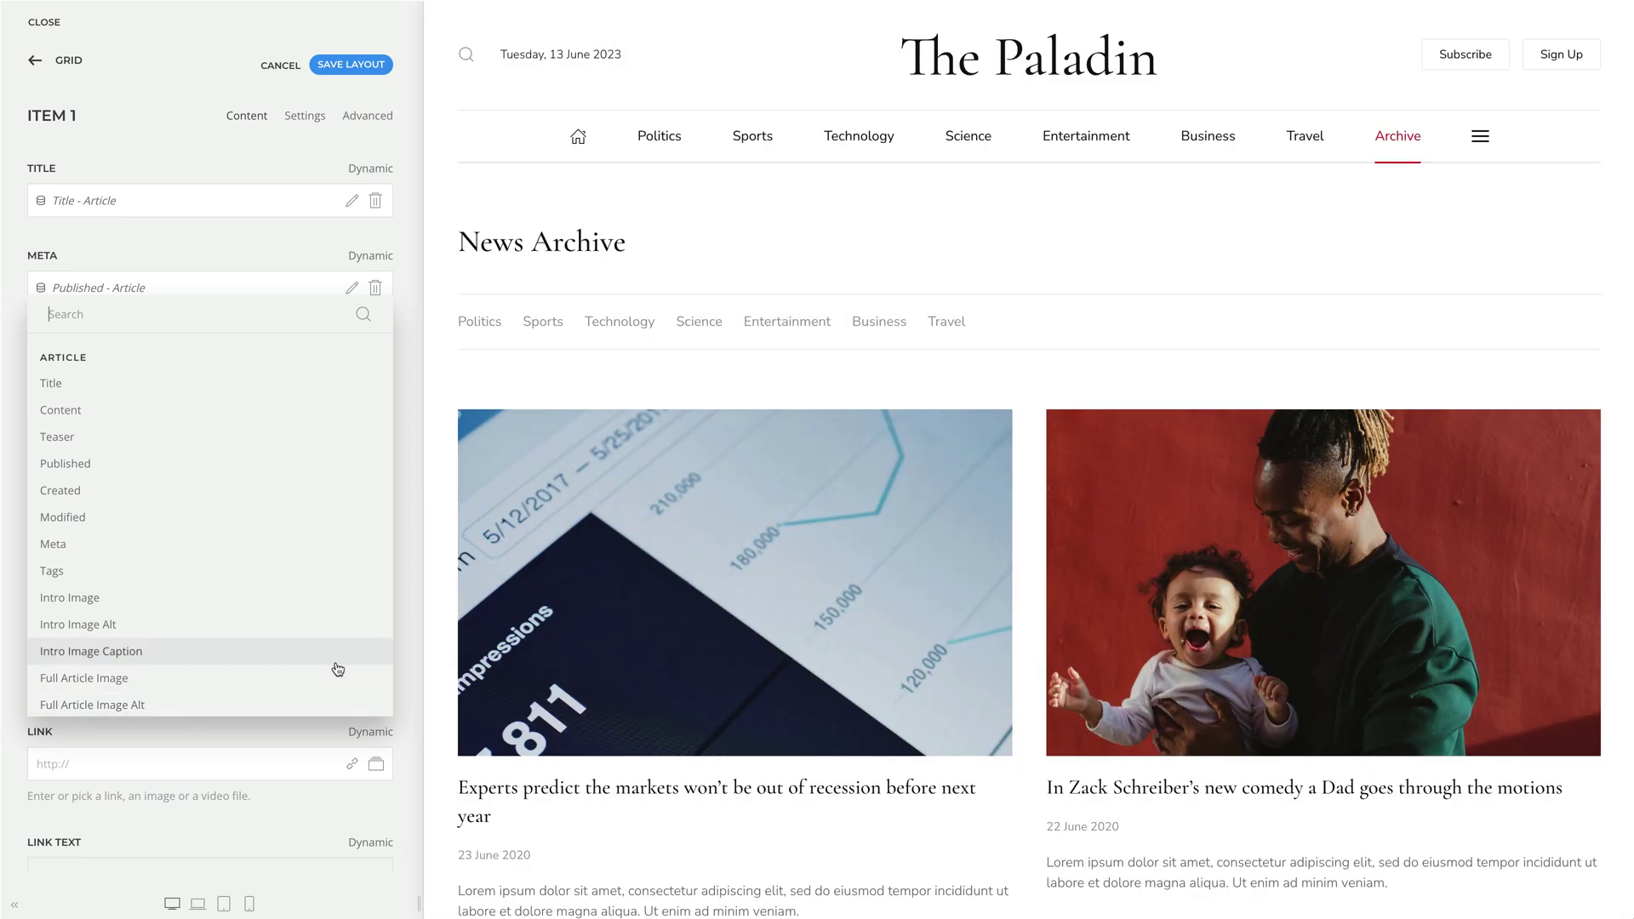
left_click(332, 662)
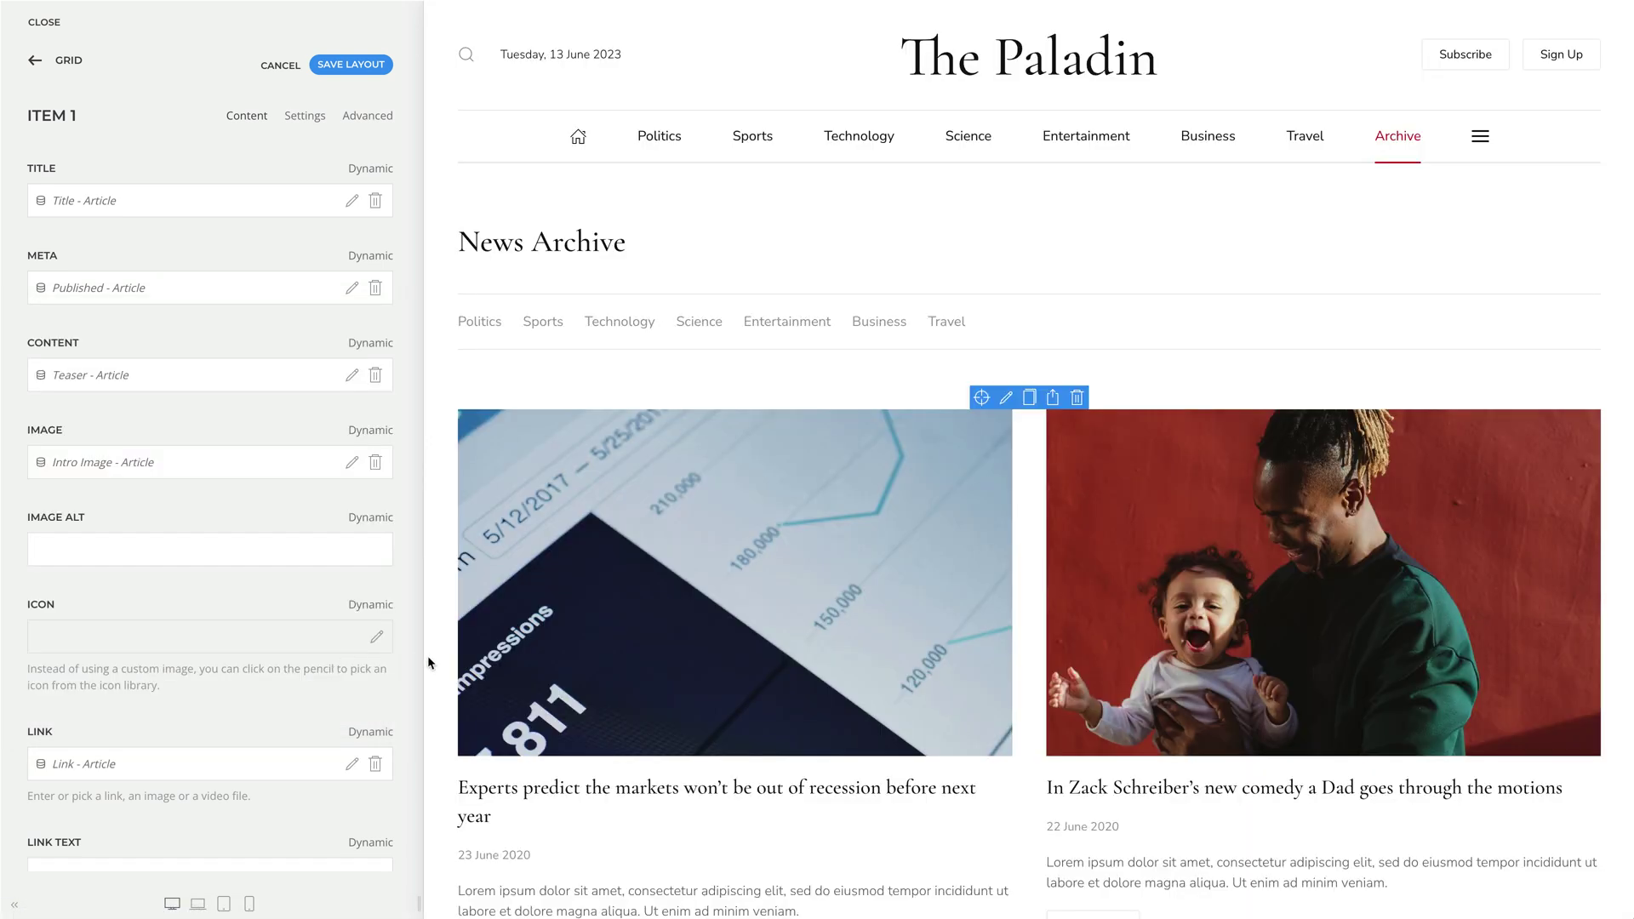
Step: Return to the layout overview and open the second Grid under Latest Posts
scroll(427, 655, "down", 4)
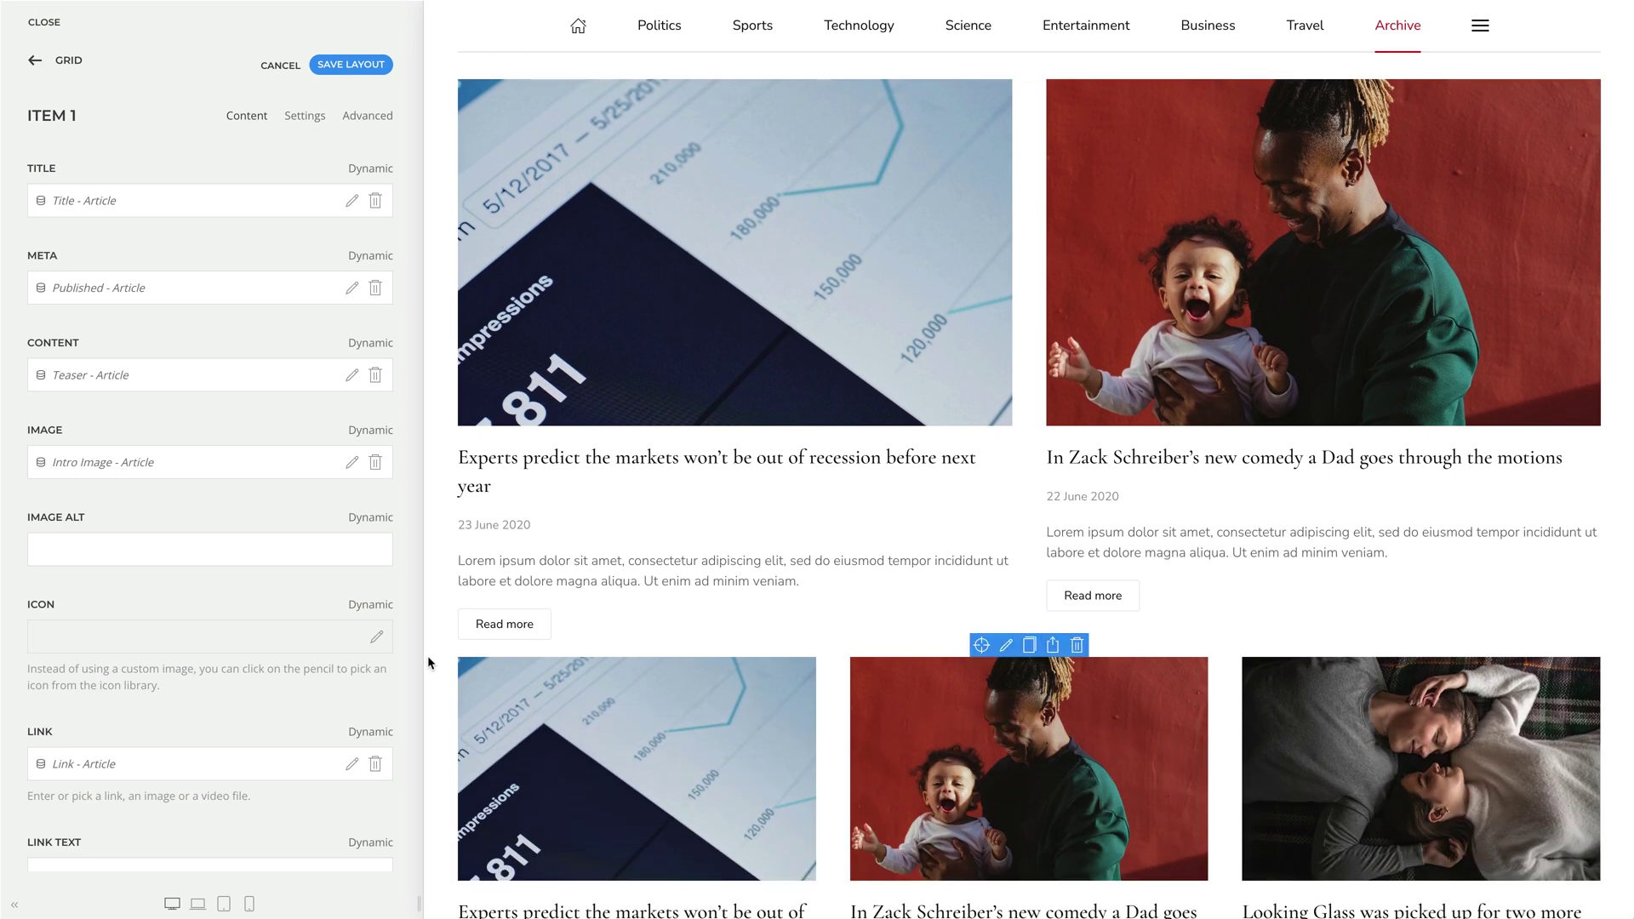
scroll(427, 655, "down", 1)
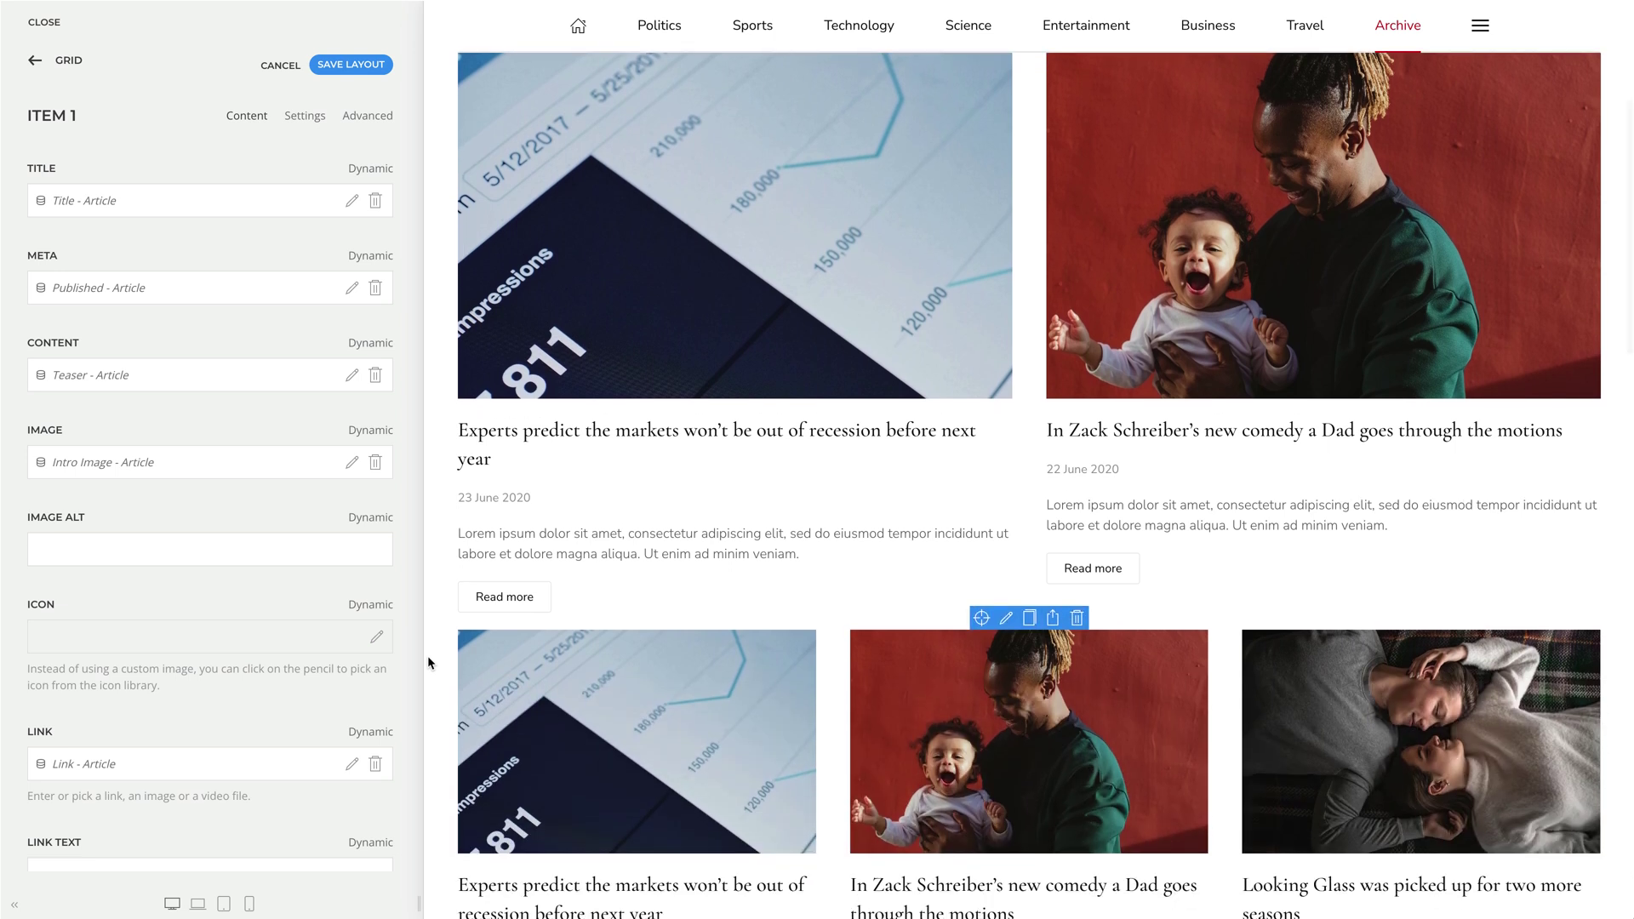
left_click(73, 59)
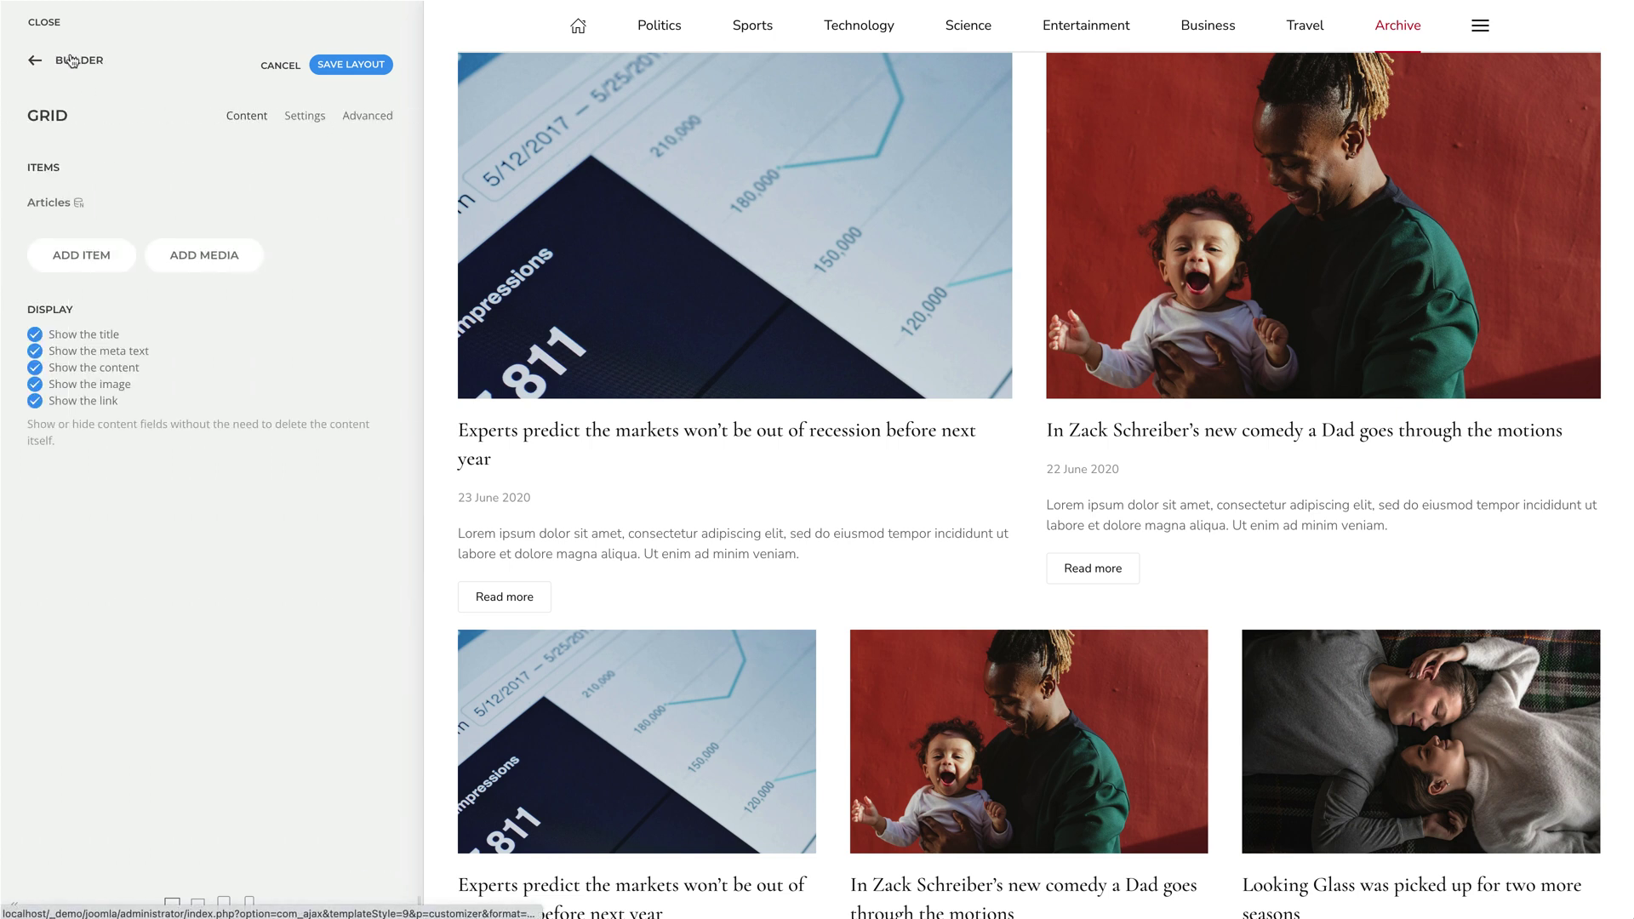
left_click(72, 59)
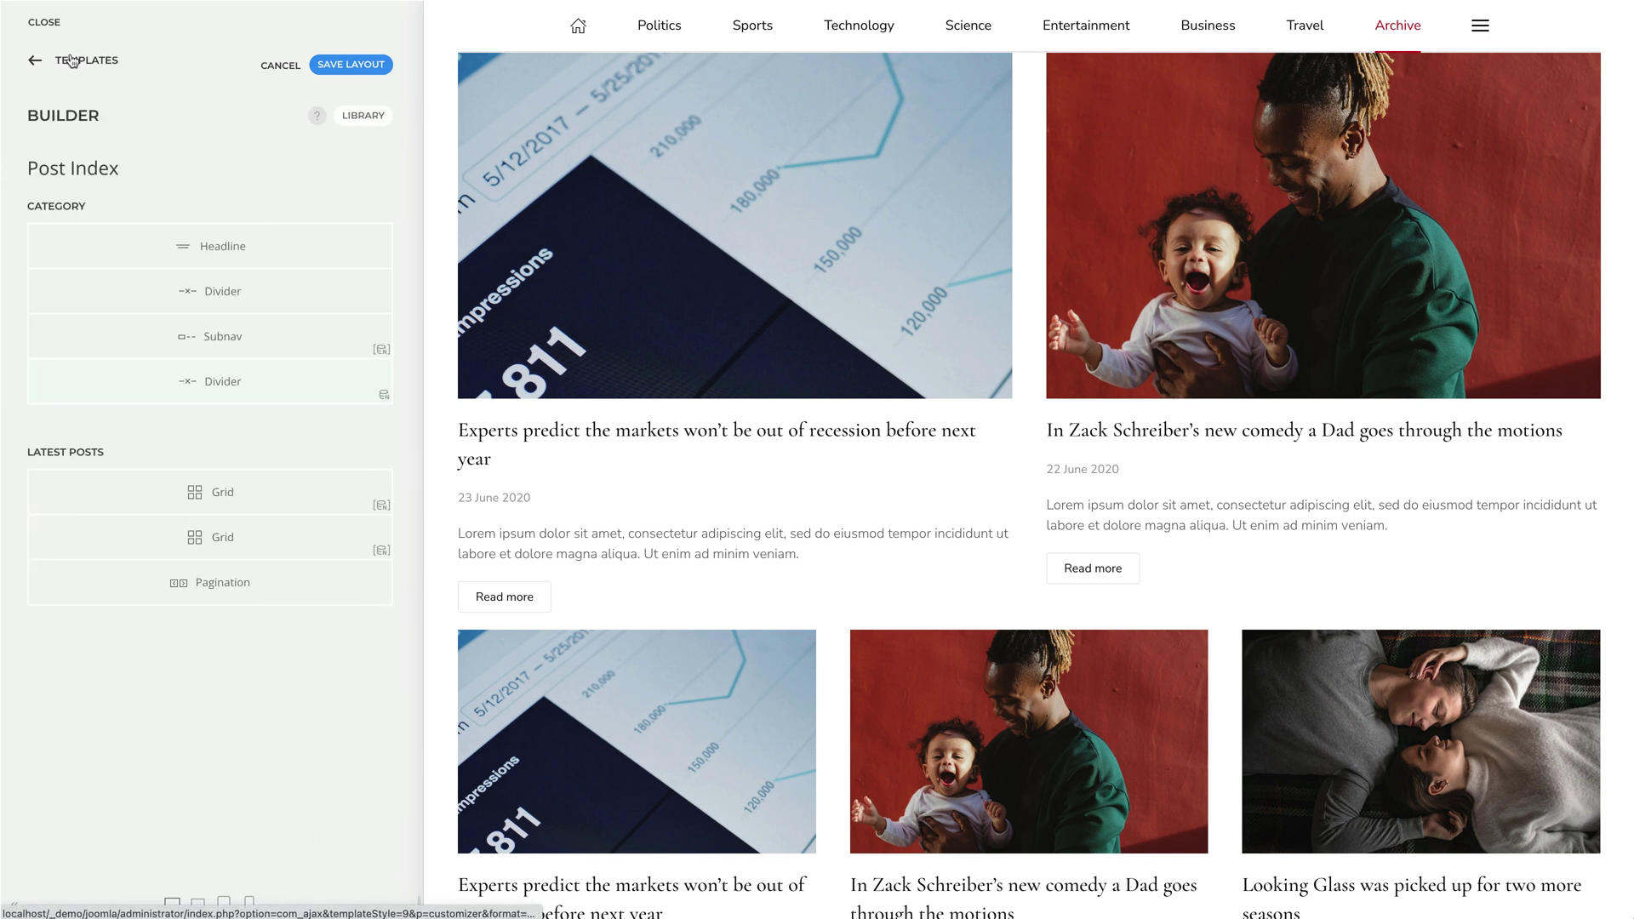
left_click(159, 549)
Step: Set the second grid's article item Start value to 3 and check the preview
left_click(222, 213)
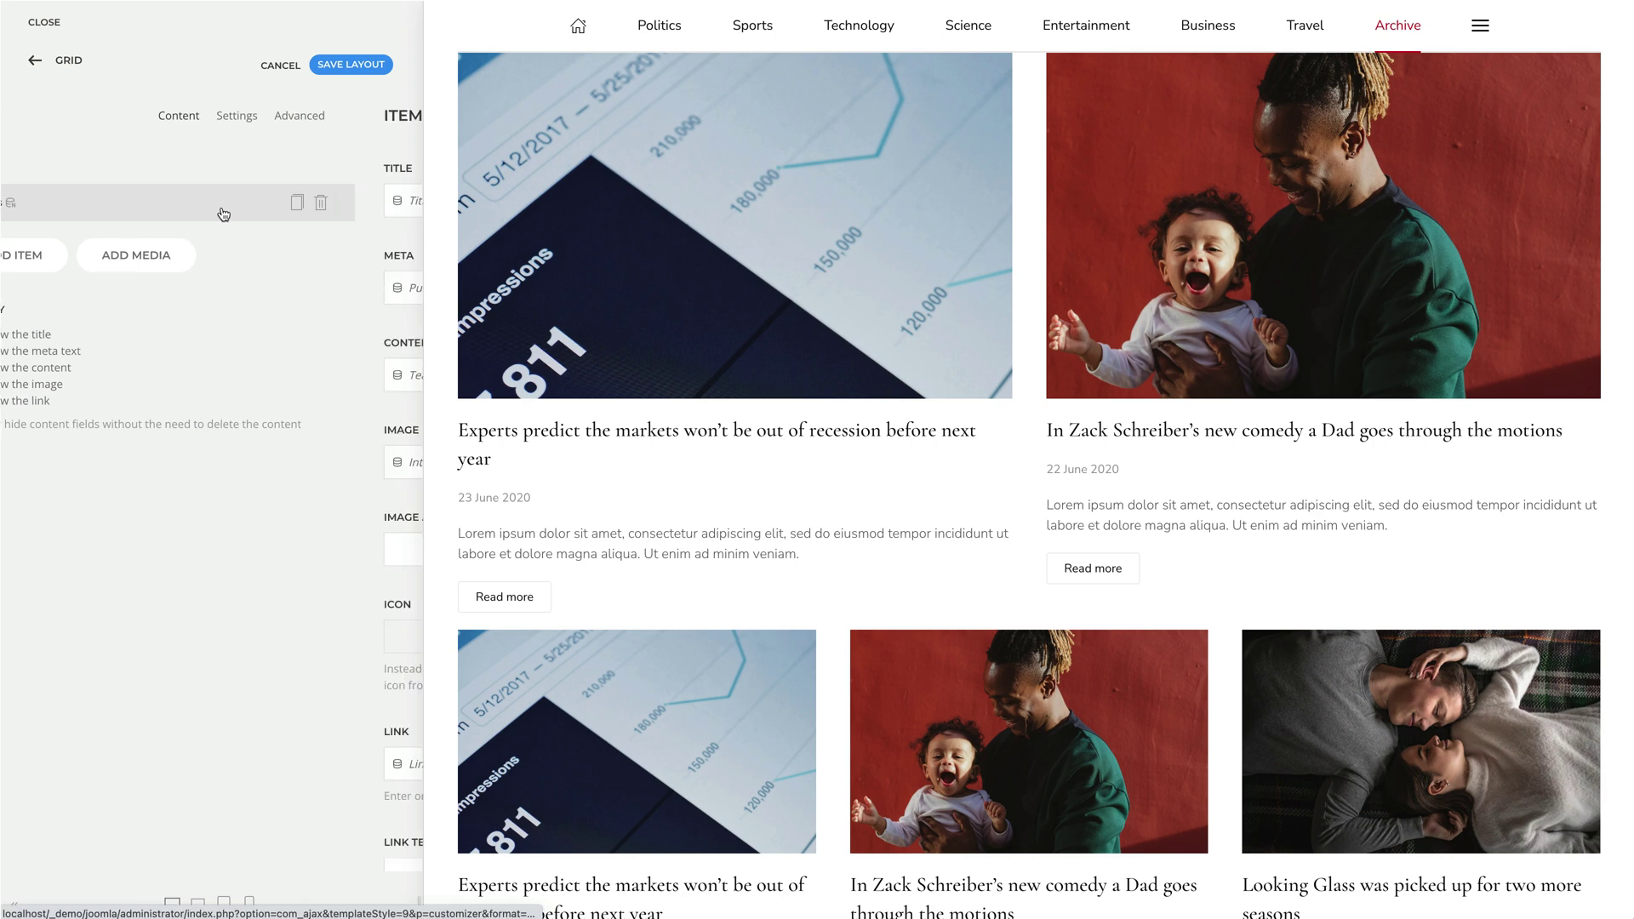
left_click(367, 116)
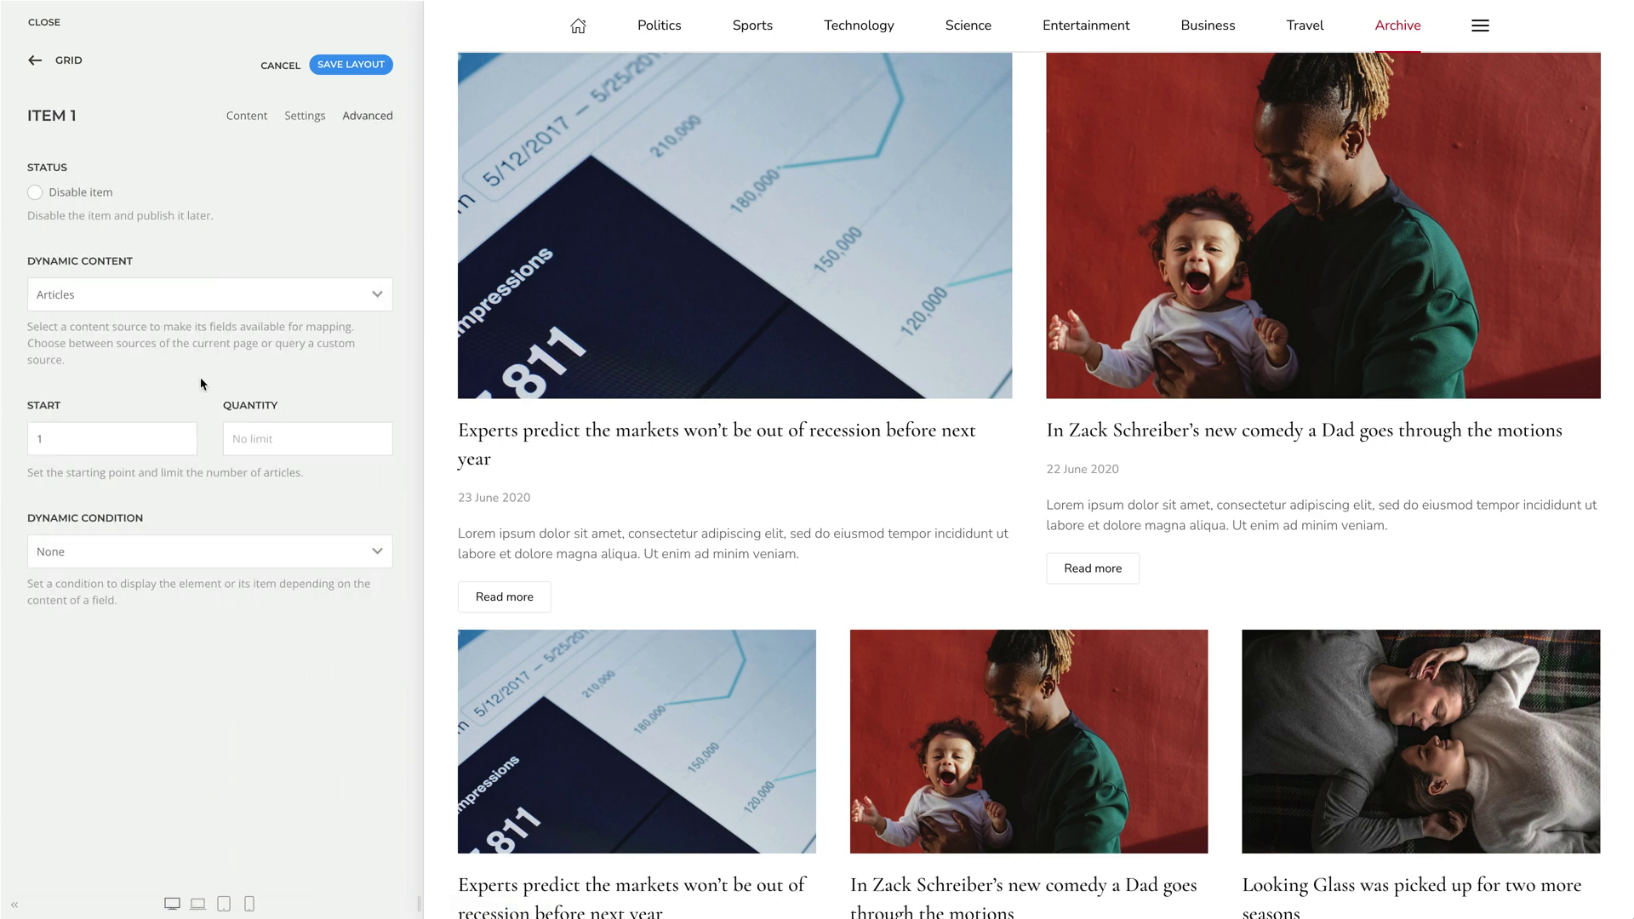
double_click(181, 434)
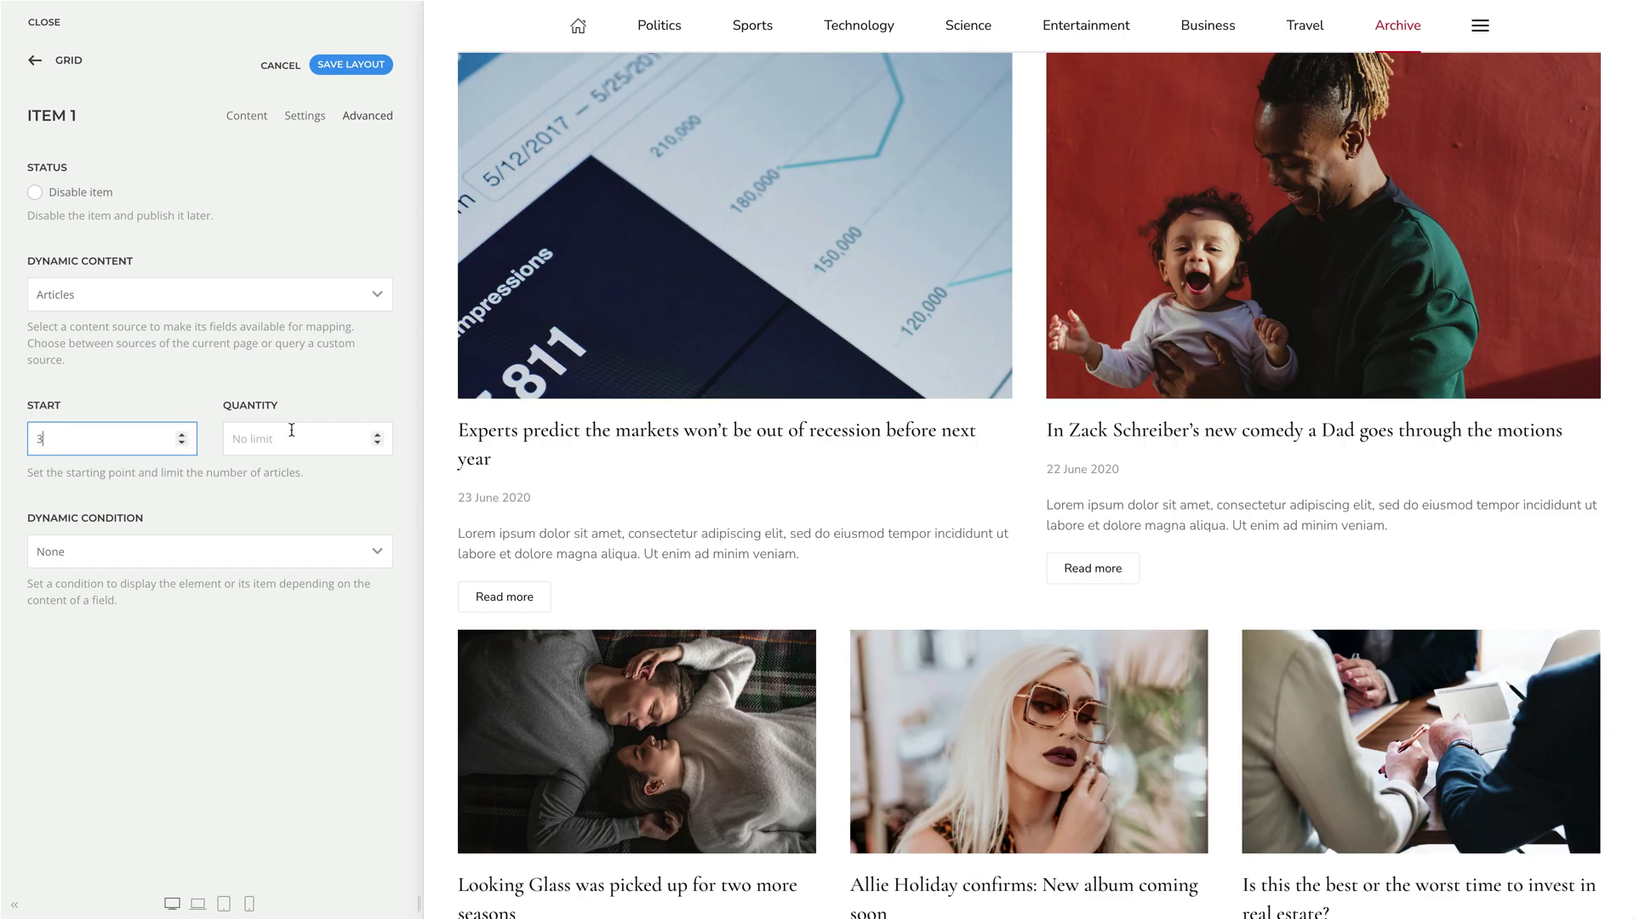
scroll(438, 423, "down", 5)
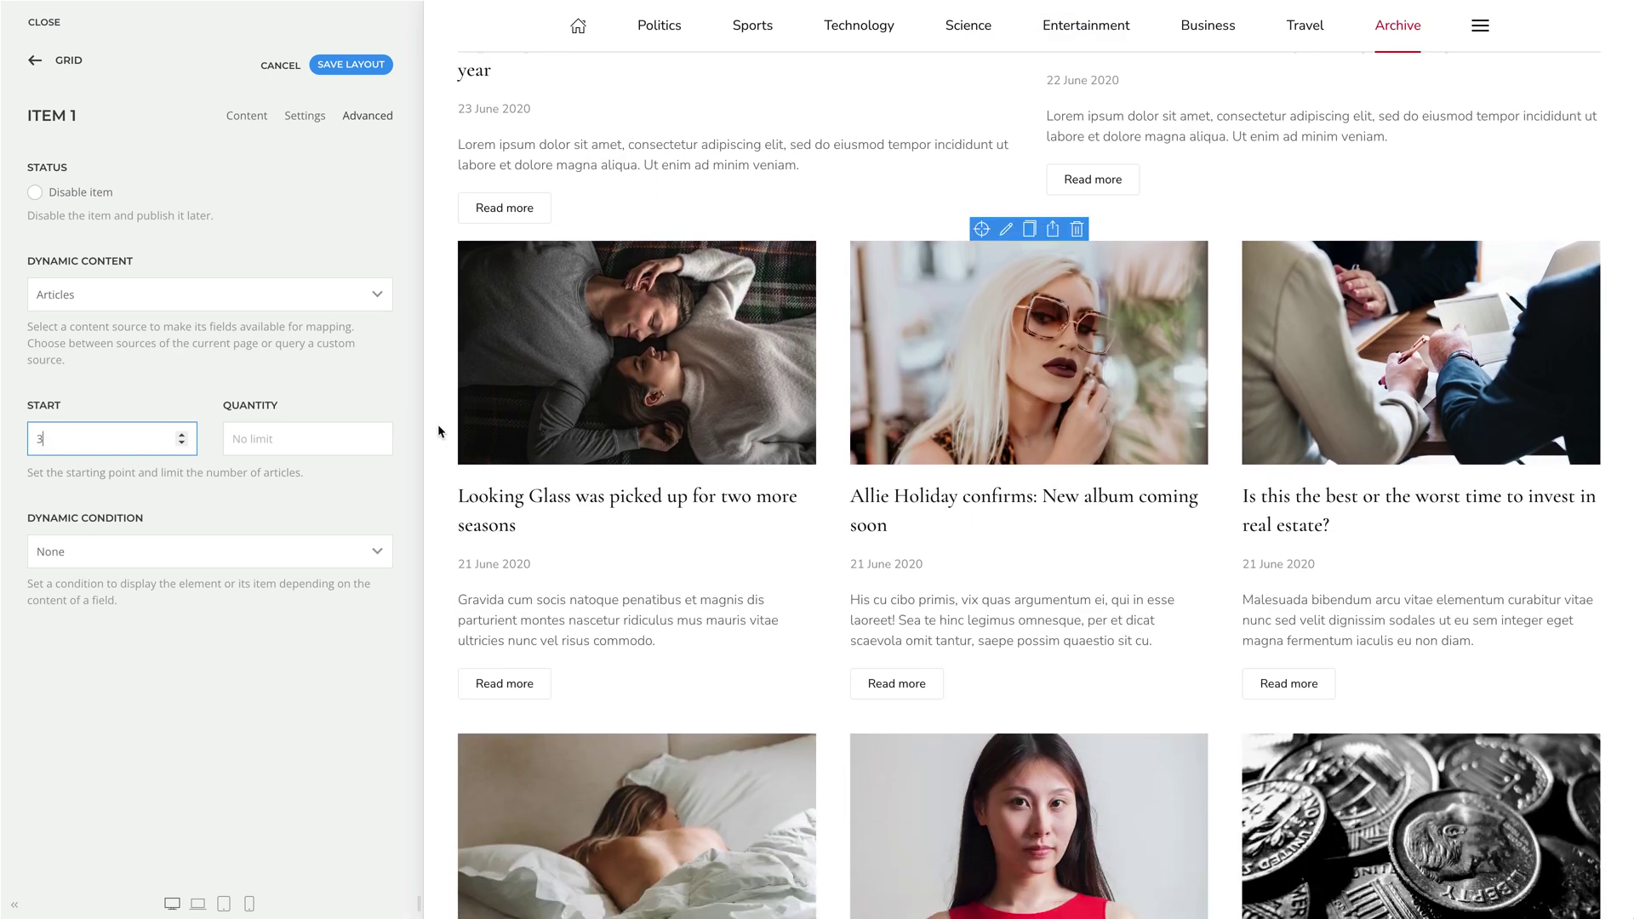
scroll(438, 424, "up", 6)
scroll(438, 423, "up", 3)
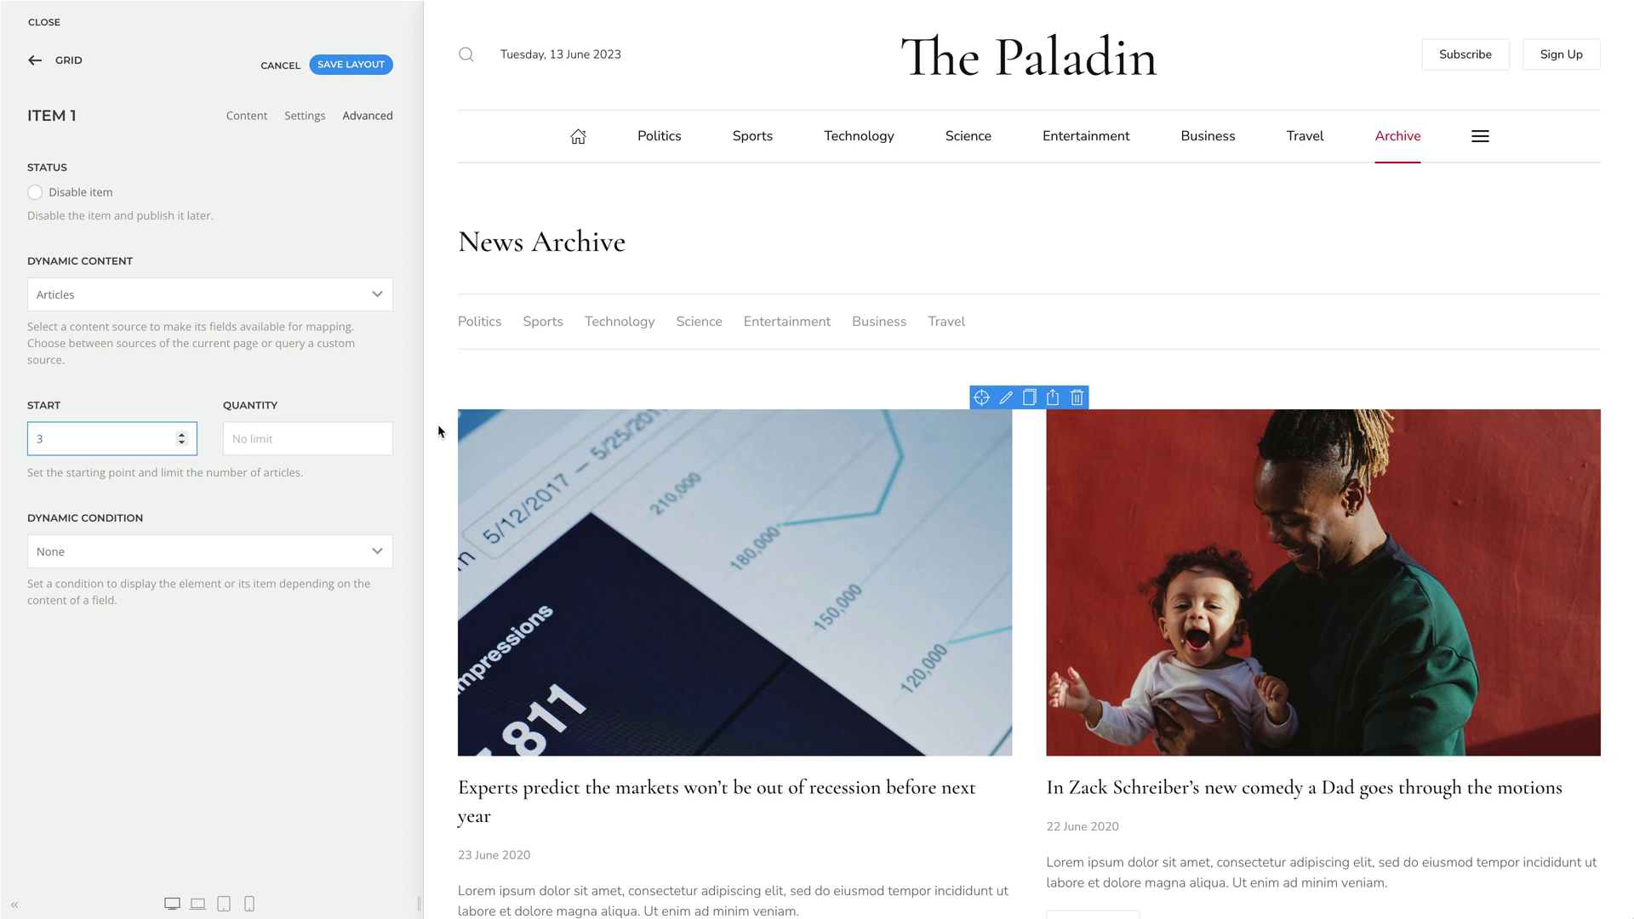
Step: Delete both article Grid elements from Latest Posts
left_click(34, 64)
left_click(36, 67)
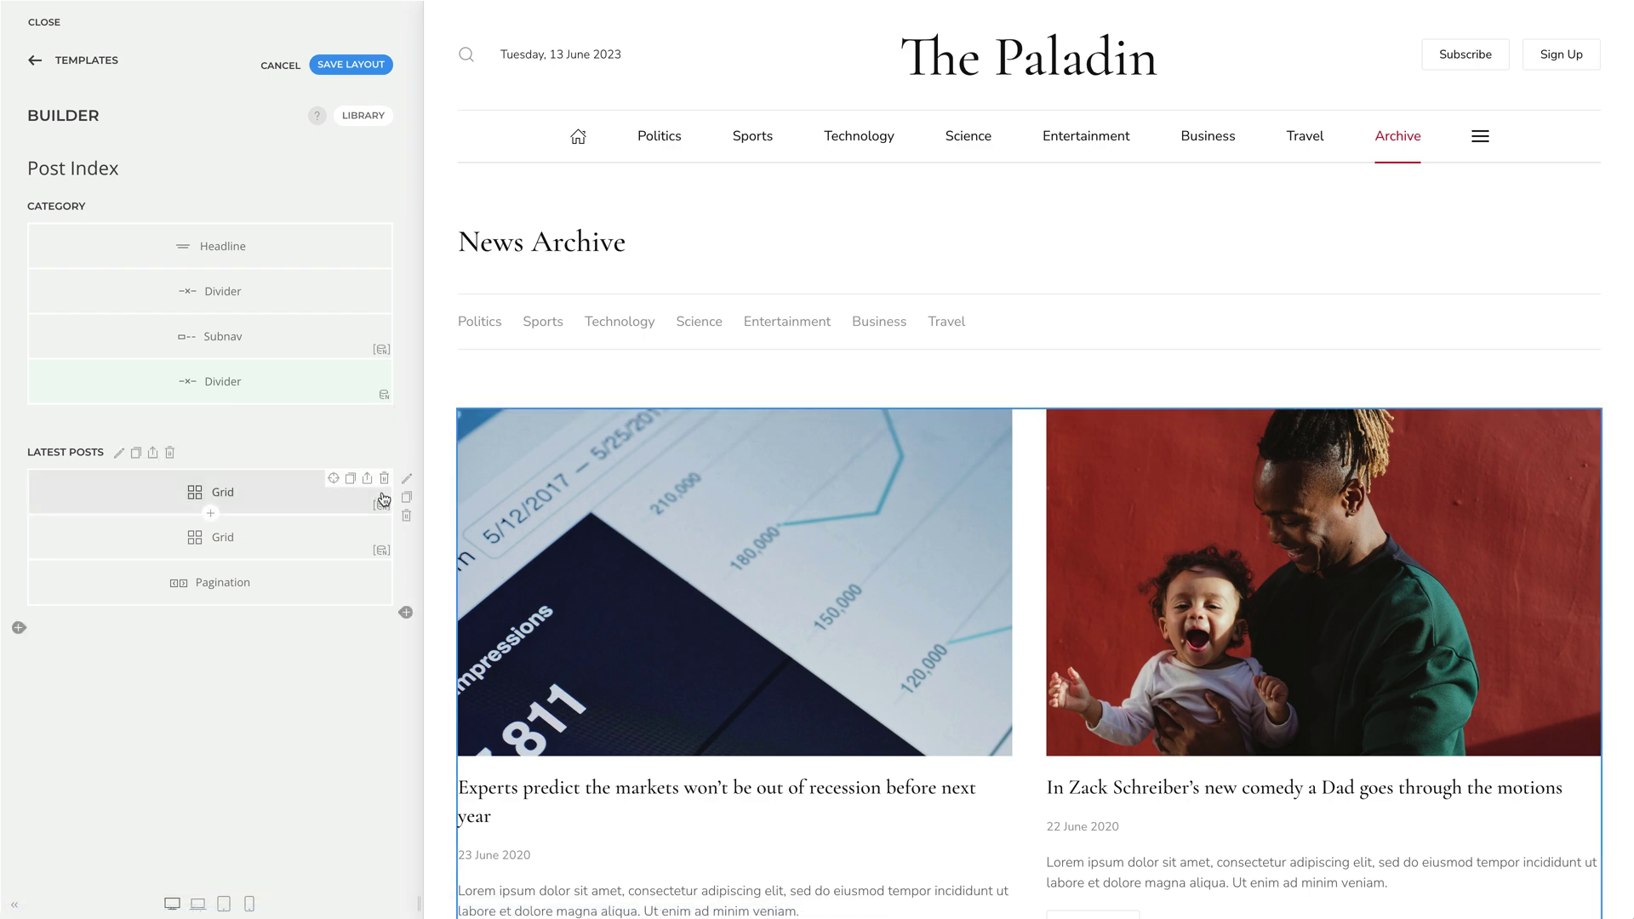
left_click(384, 482)
left_click(384, 481)
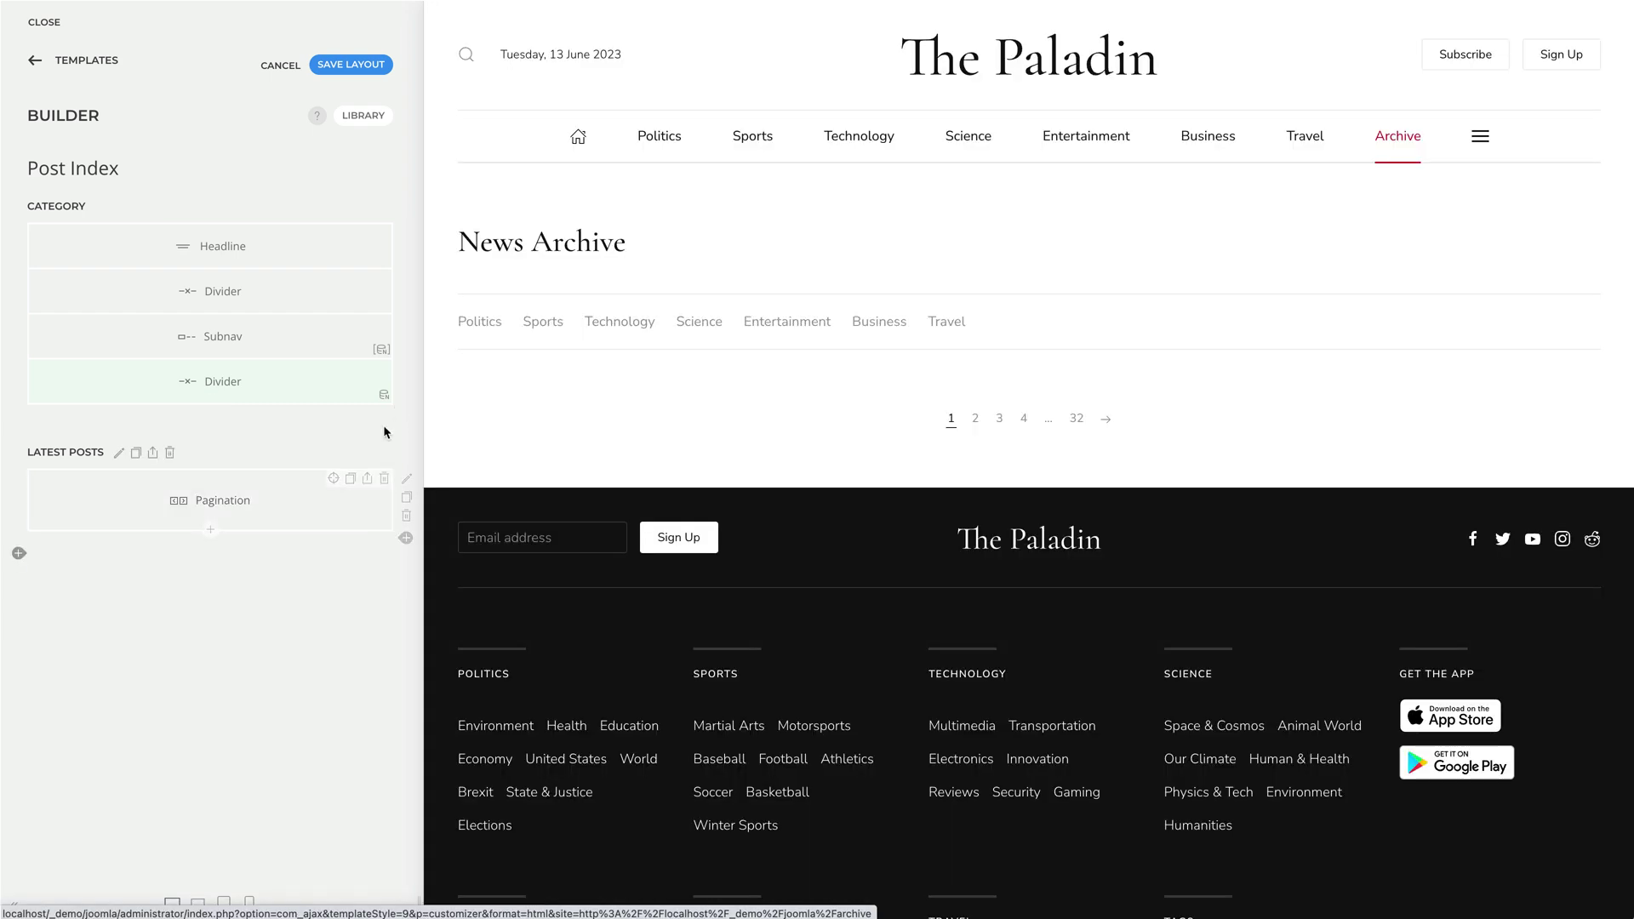
Step: Insert the saved Section layout from My Layouts and place it above Latest Posts
left_click(363, 114)
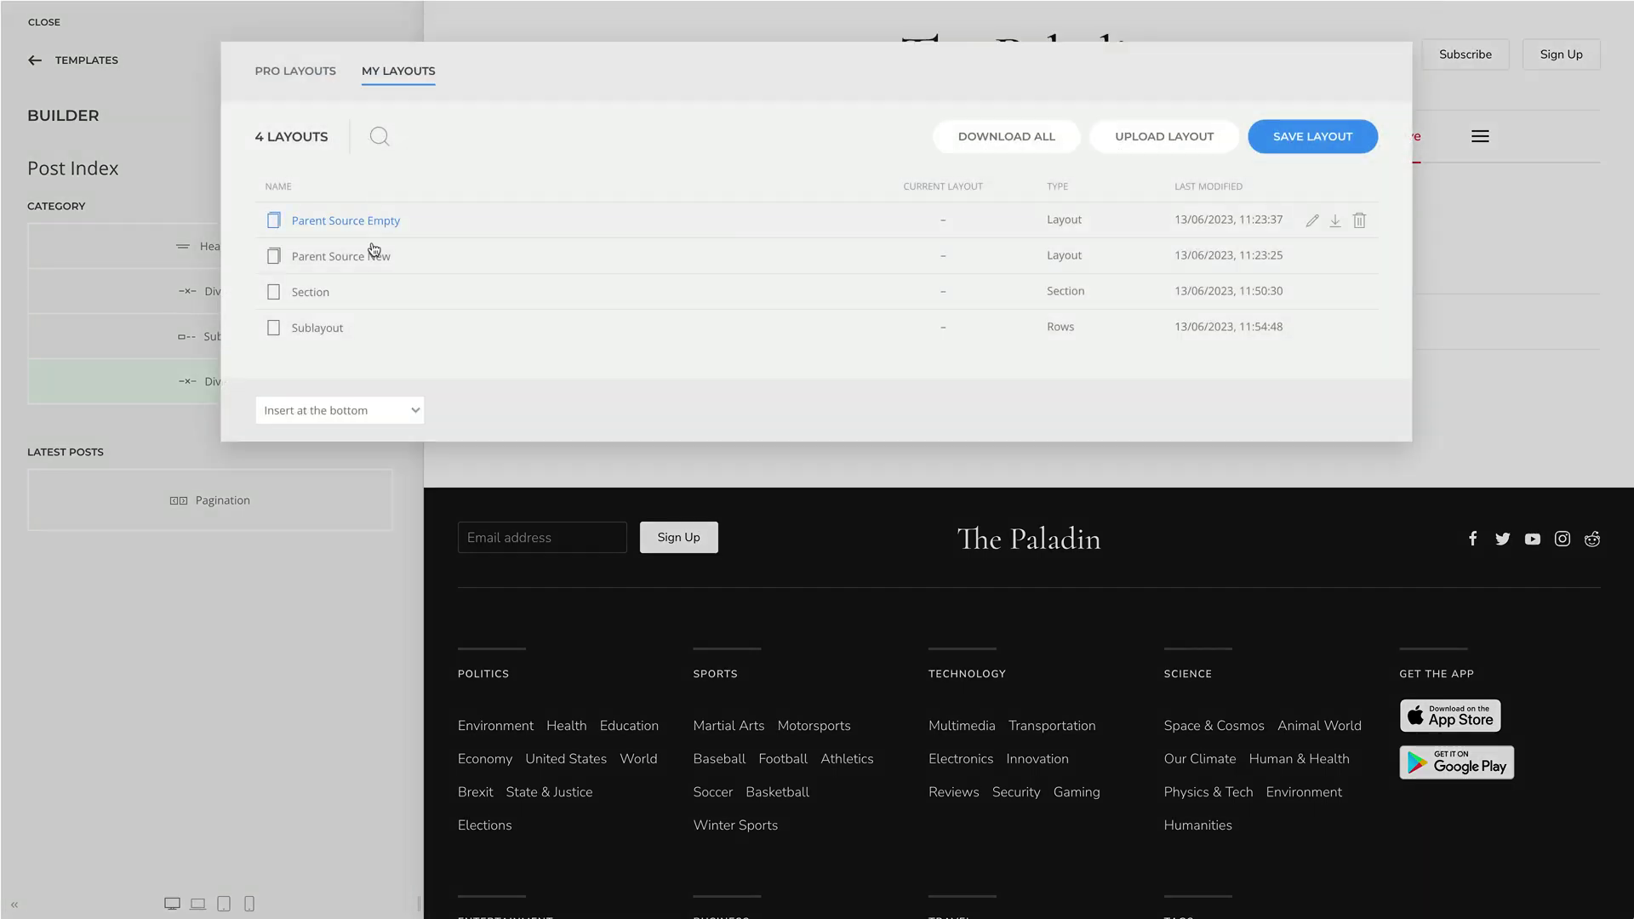
left_click(375, 293)
left_click_drag(26, 572, 60, 477)
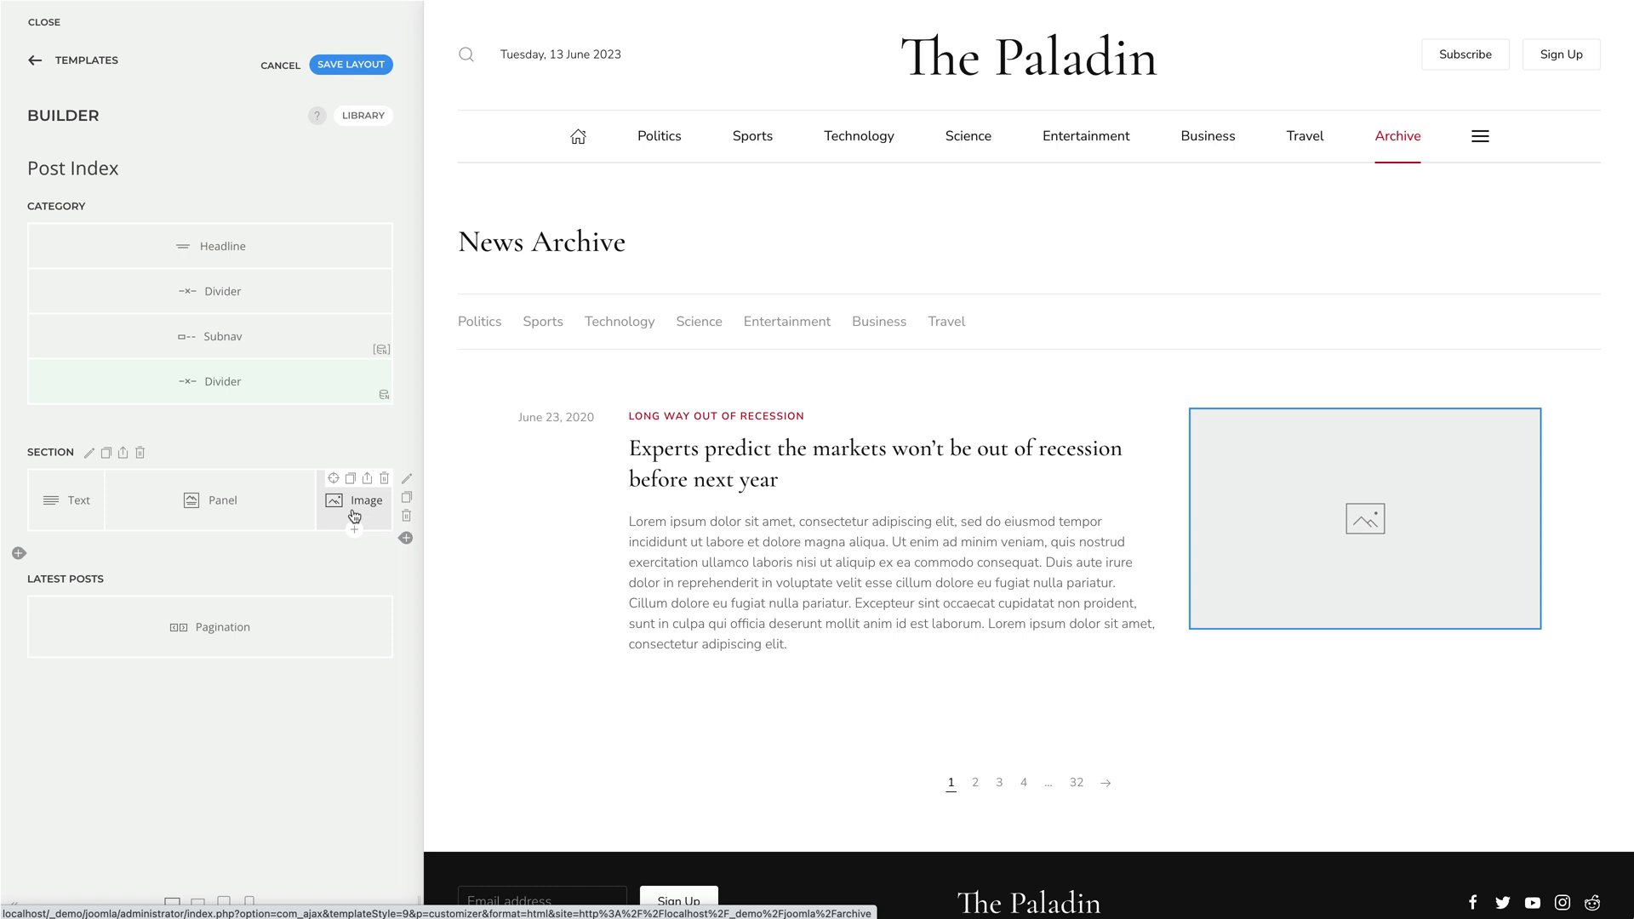
Step: Set the Section's dynamic content to Articles so it repeats per article
left_click(89, 453)
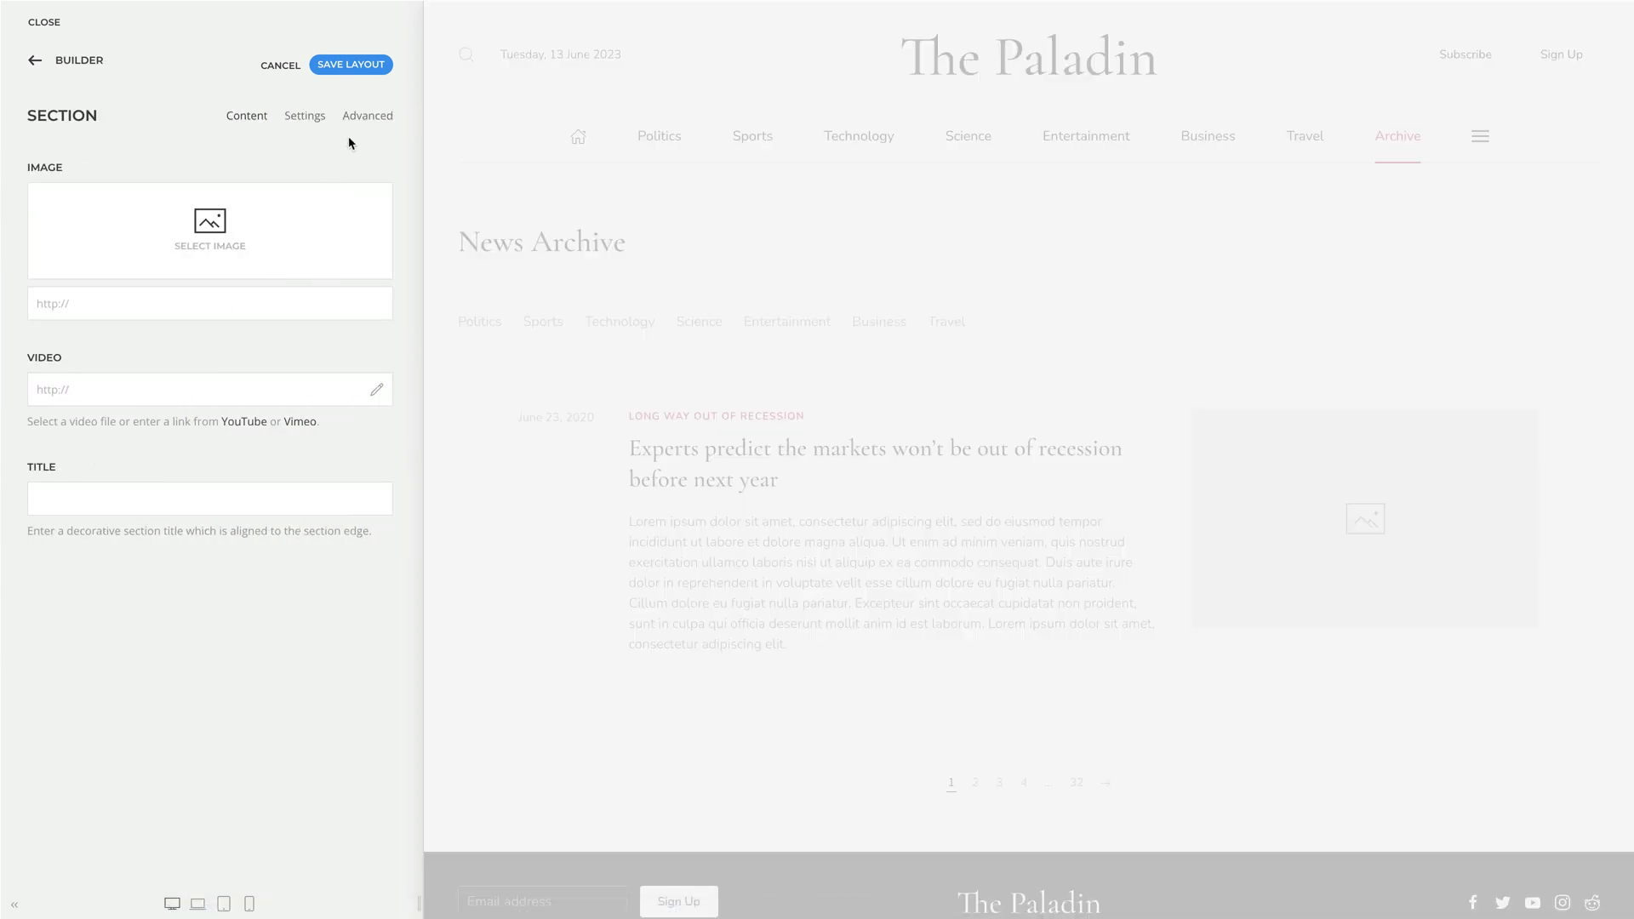
left_click(364, 120)
left_click(289, 405)
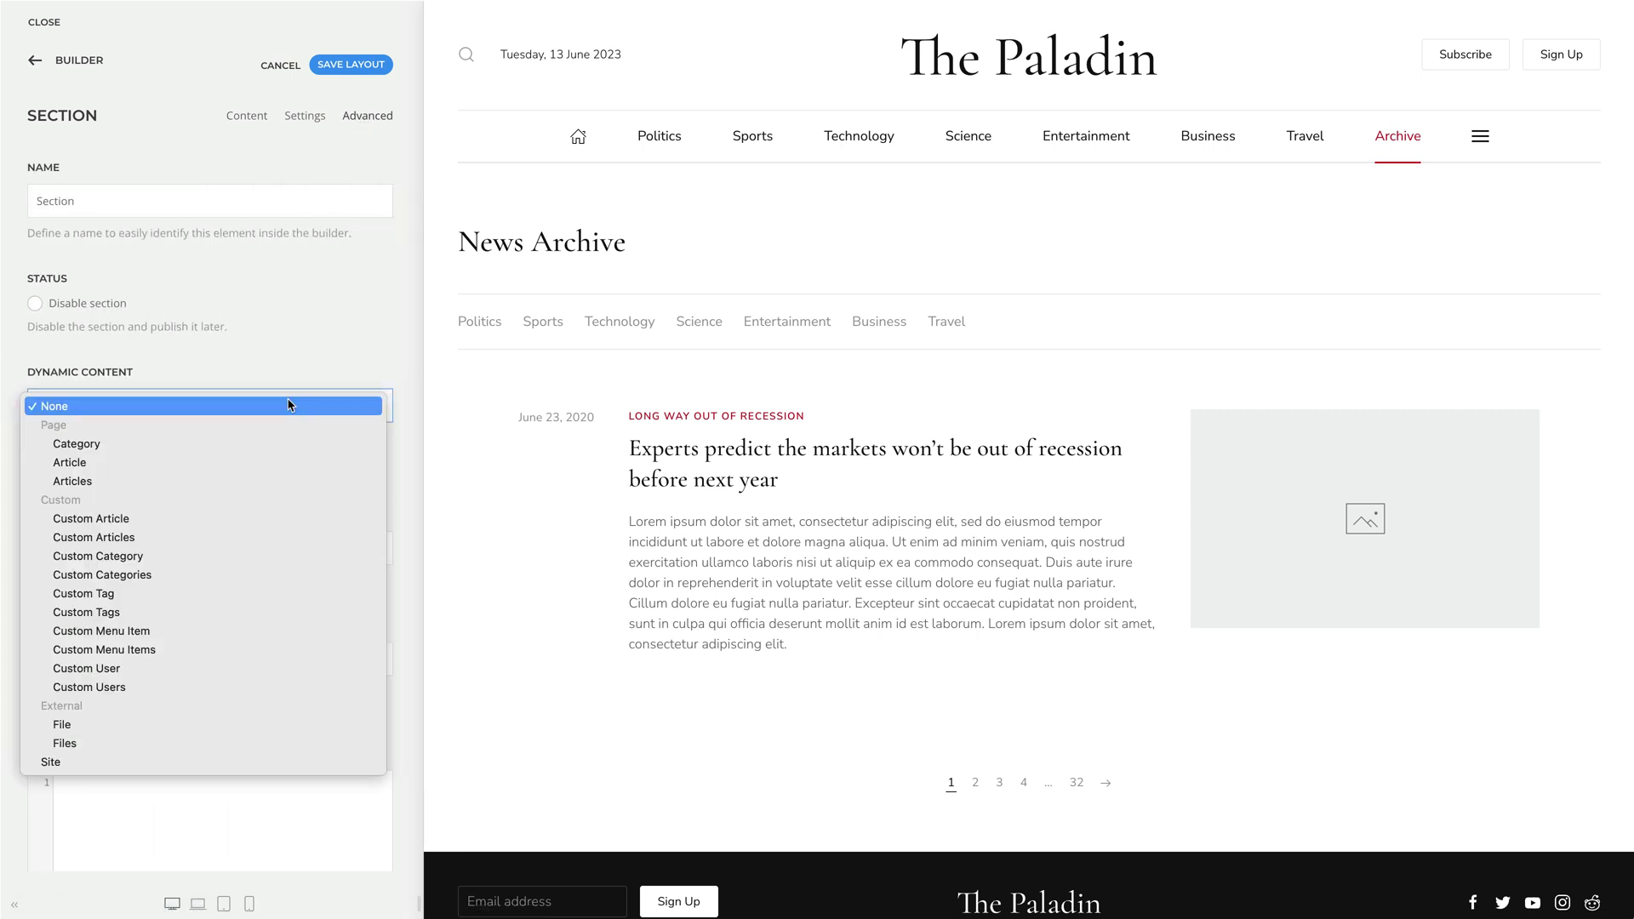
left_click(274, 481)
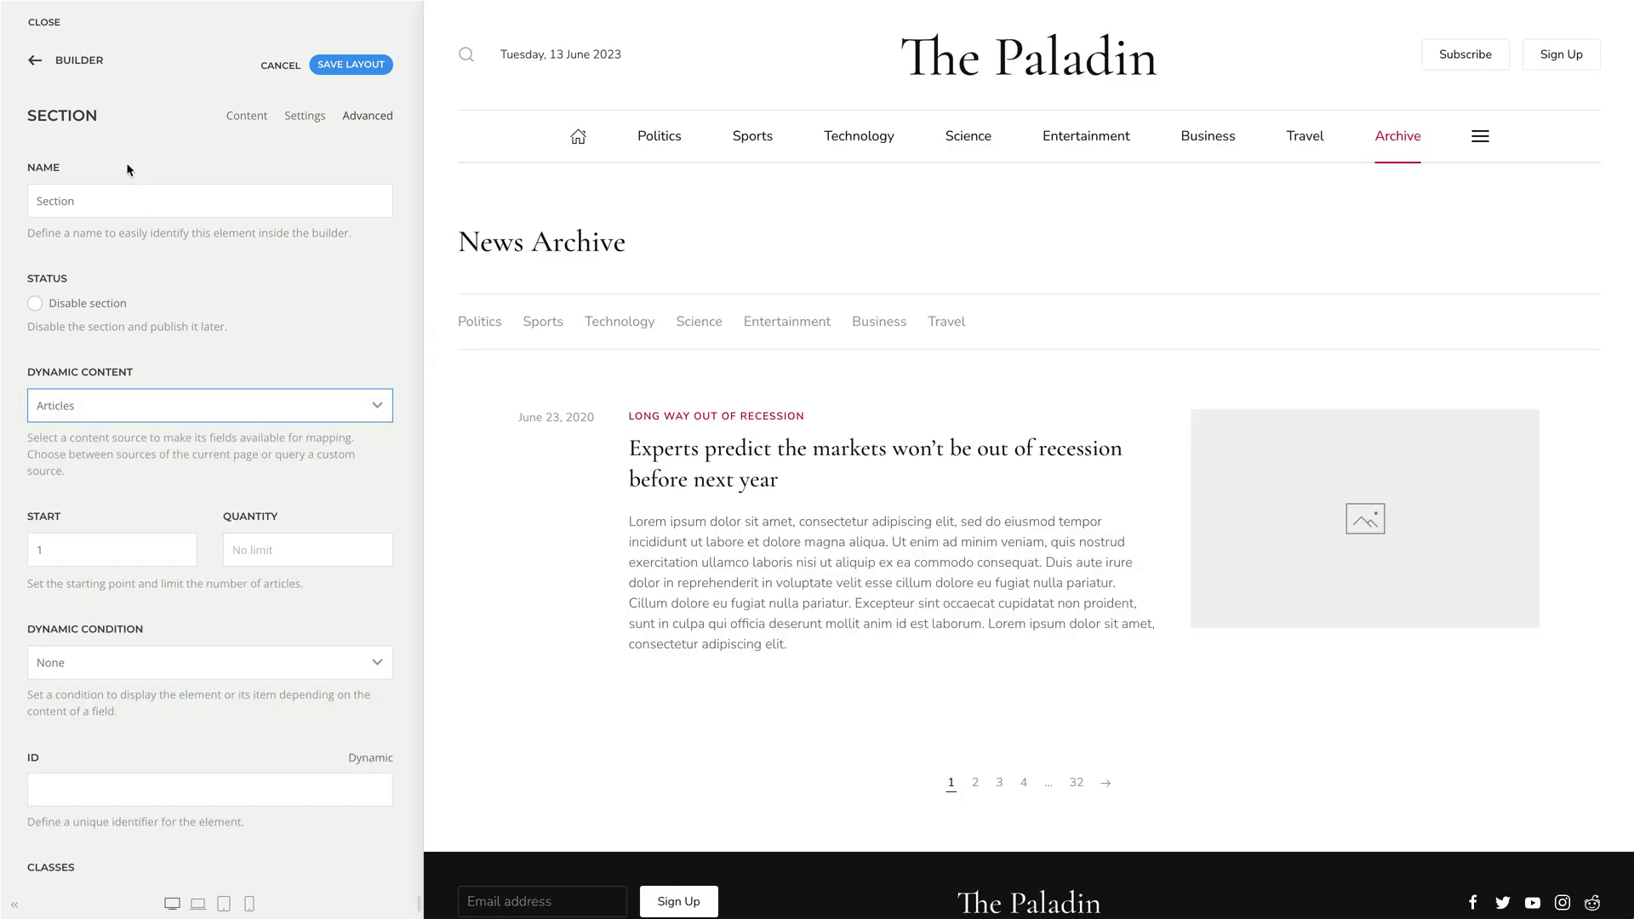
left_click(89, 72)
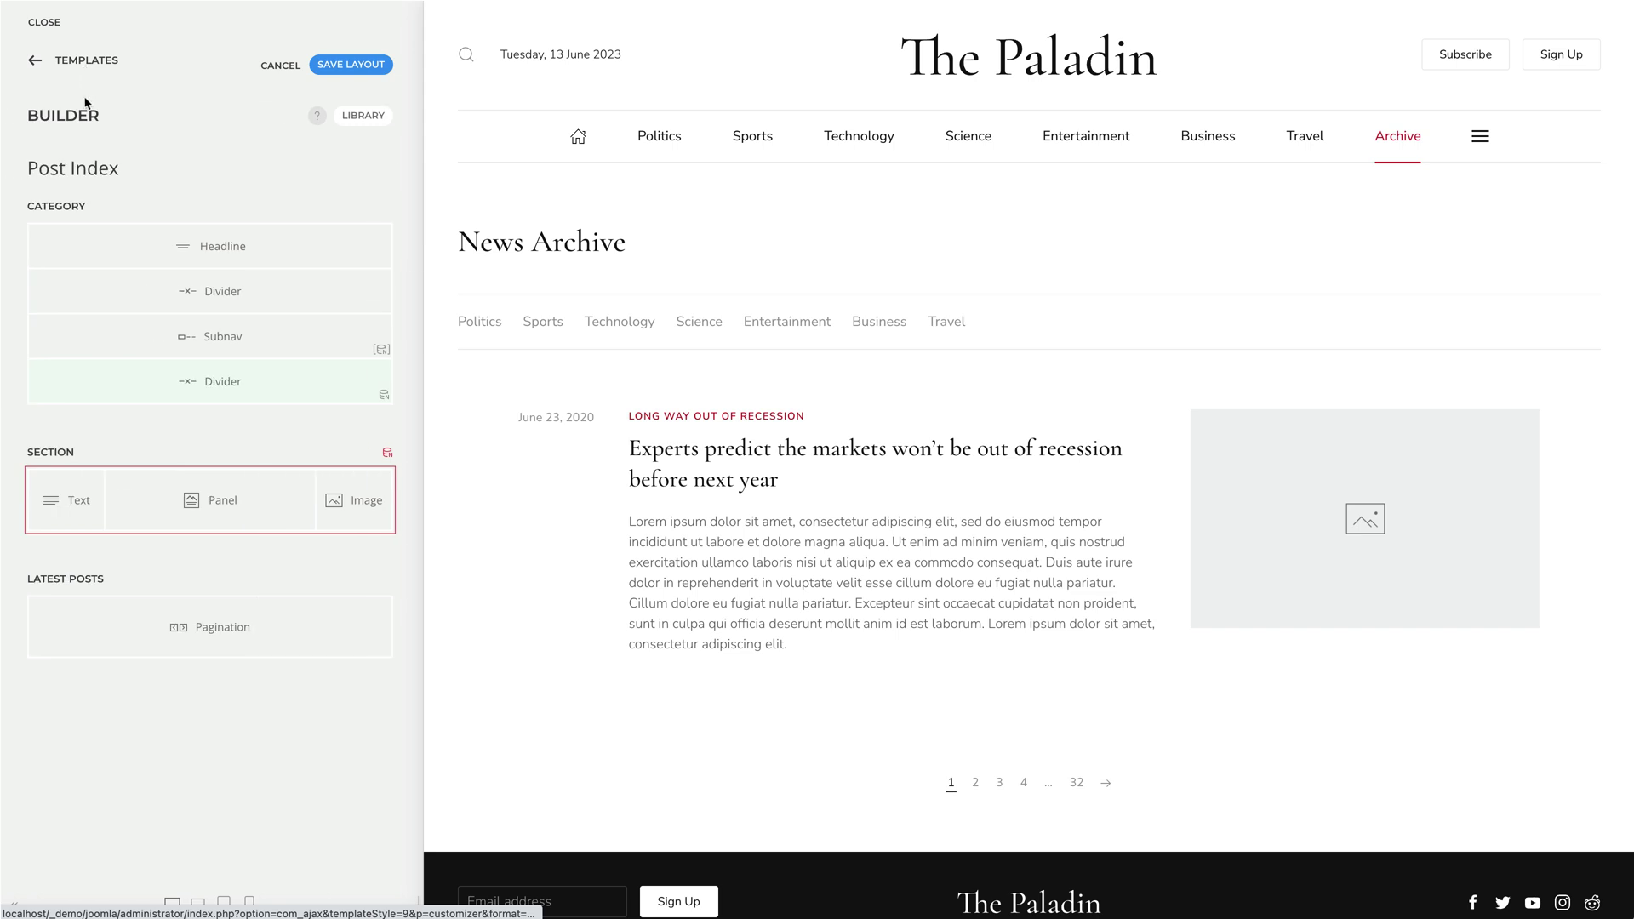
Step: Bind the date Text element to the parent Articles and map its content to Published
left_click(54, 498)
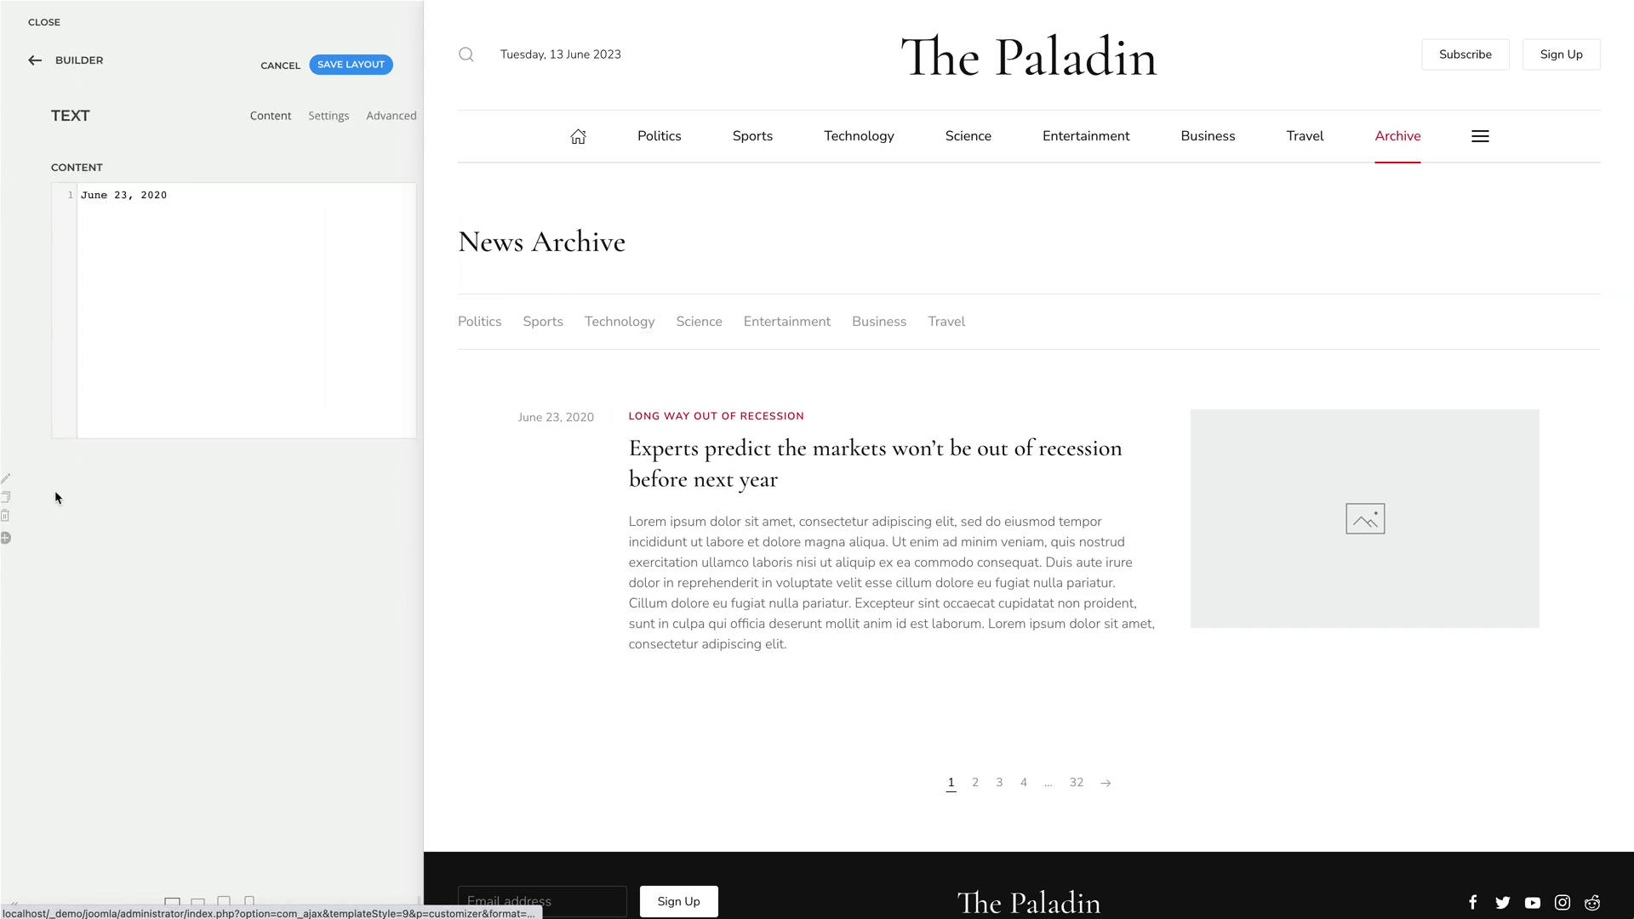
left_click(361, 128)
left_click(303, 403)
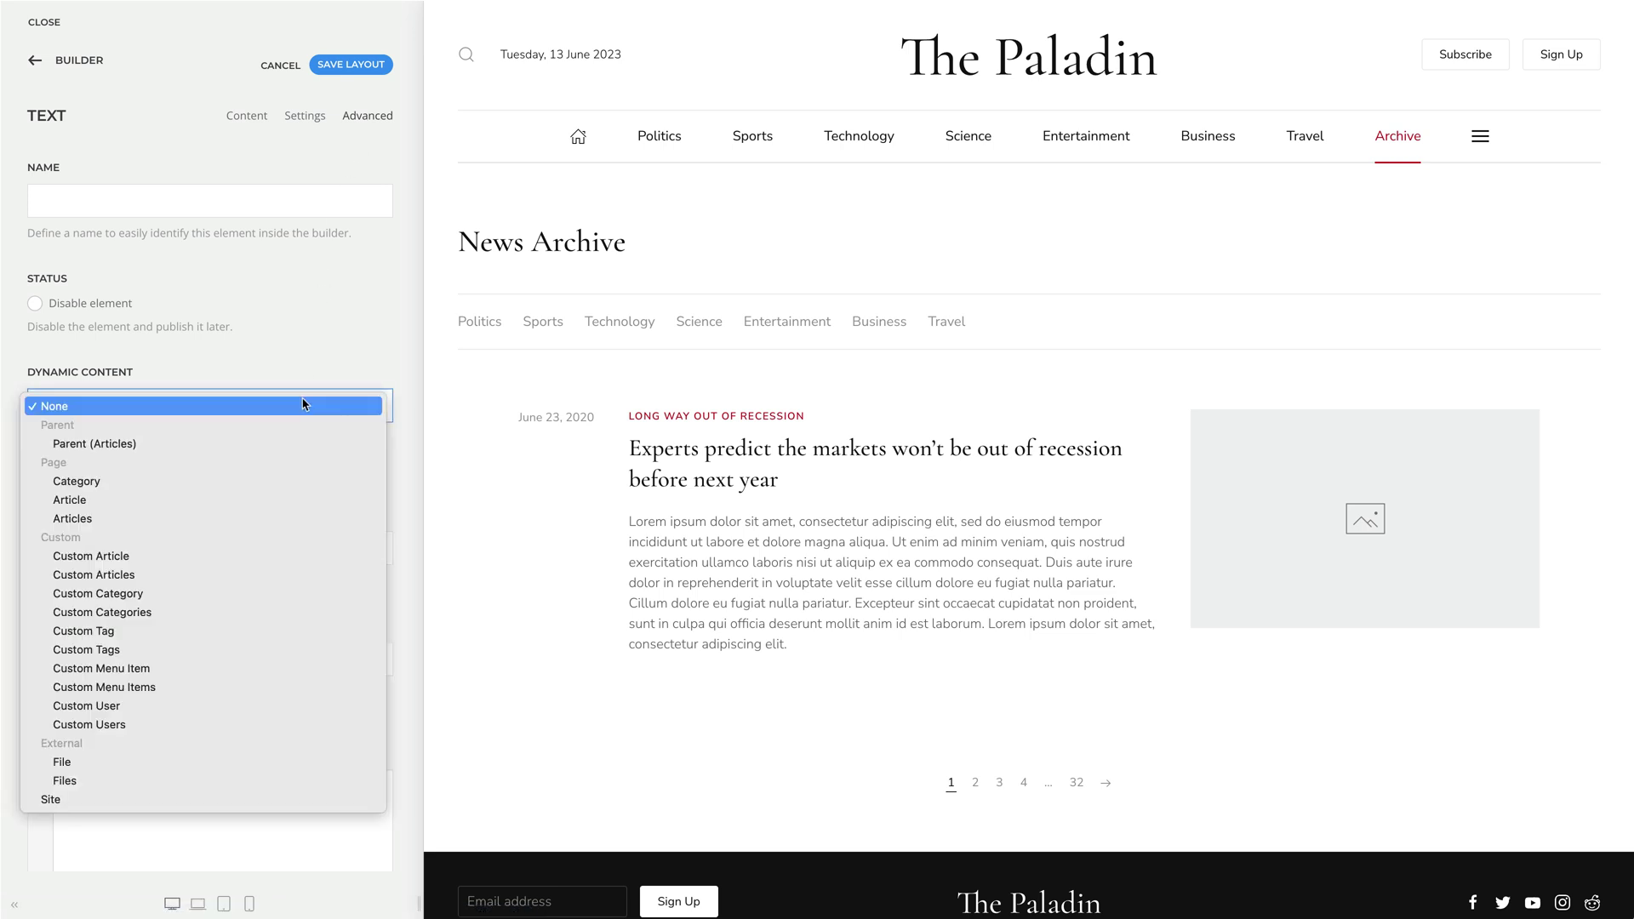
left_click(299, 448)
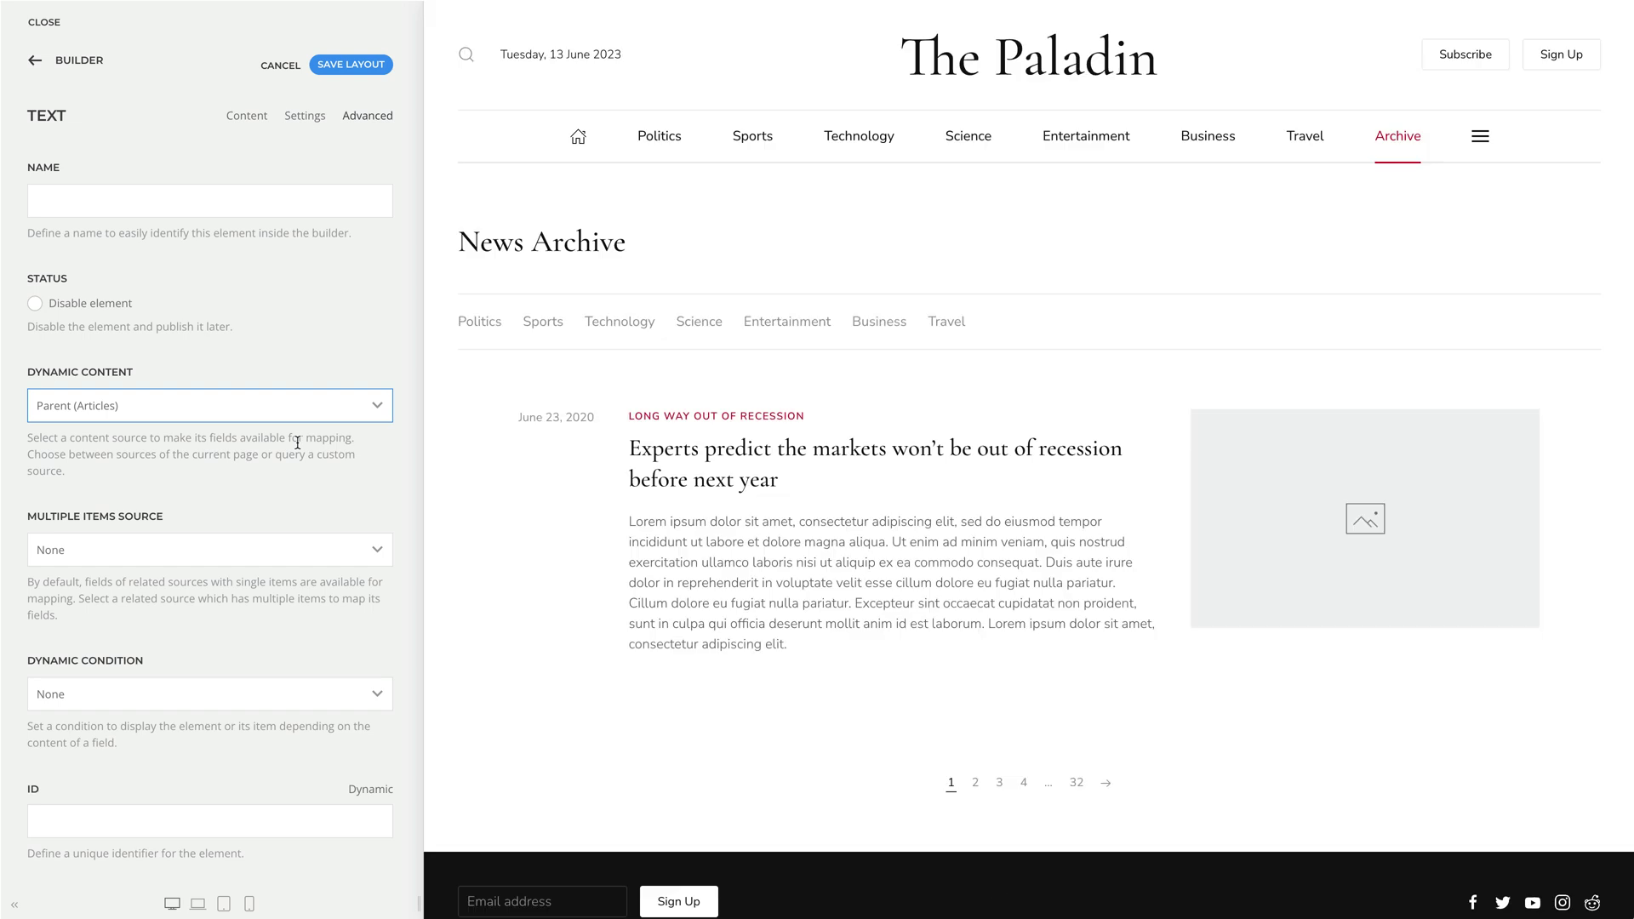
left_click(248, 119)
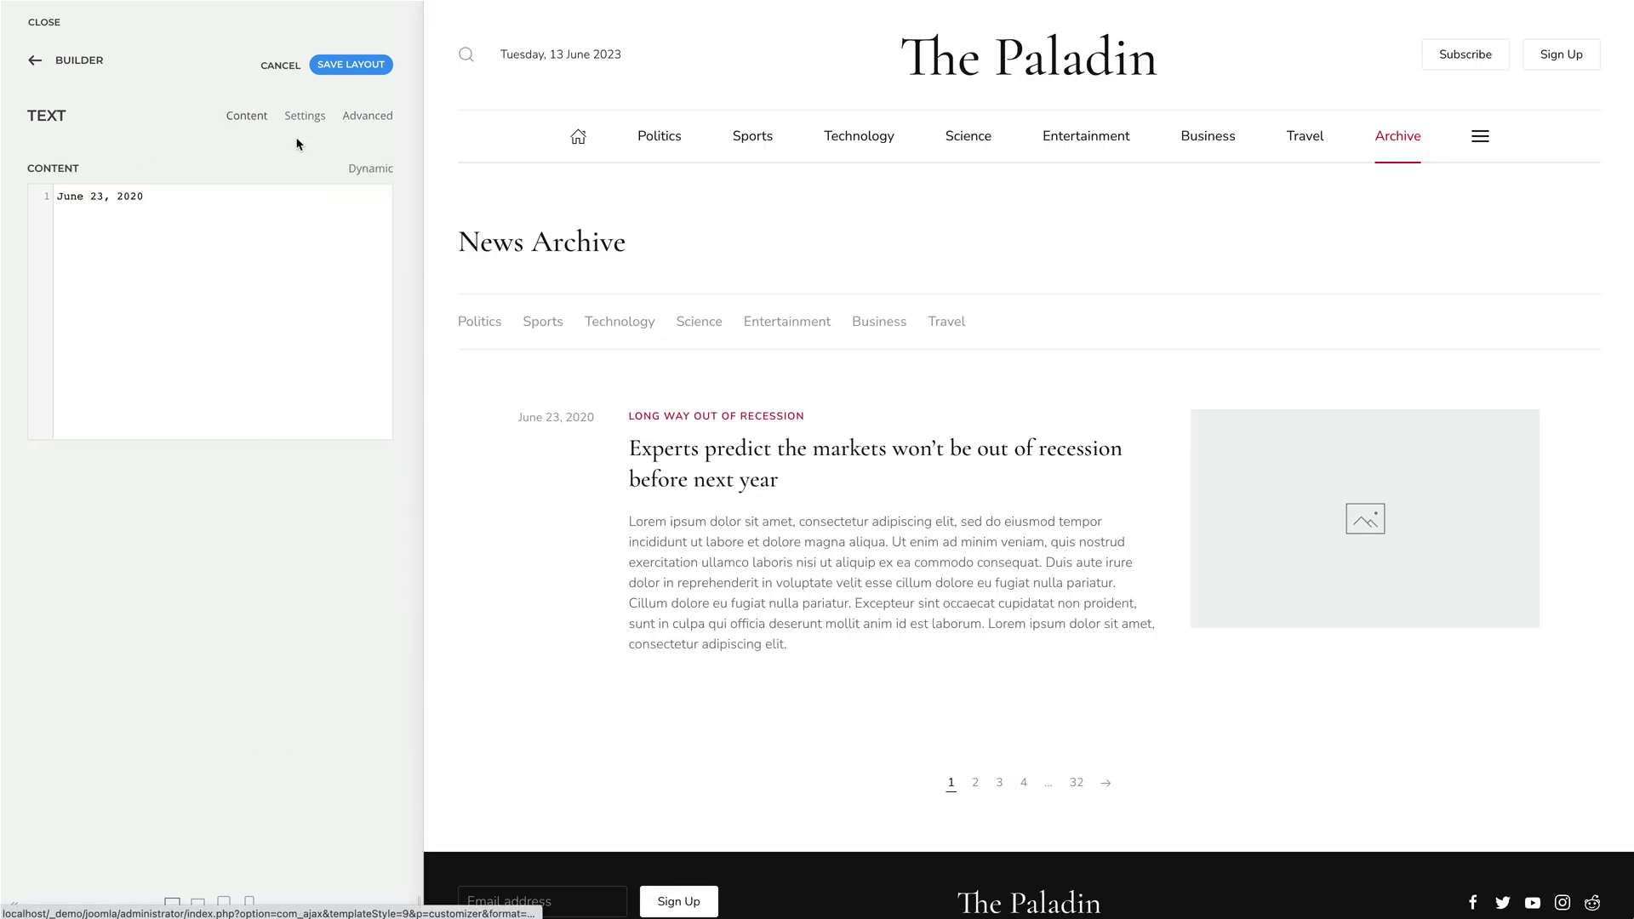
left_click(364, 169)
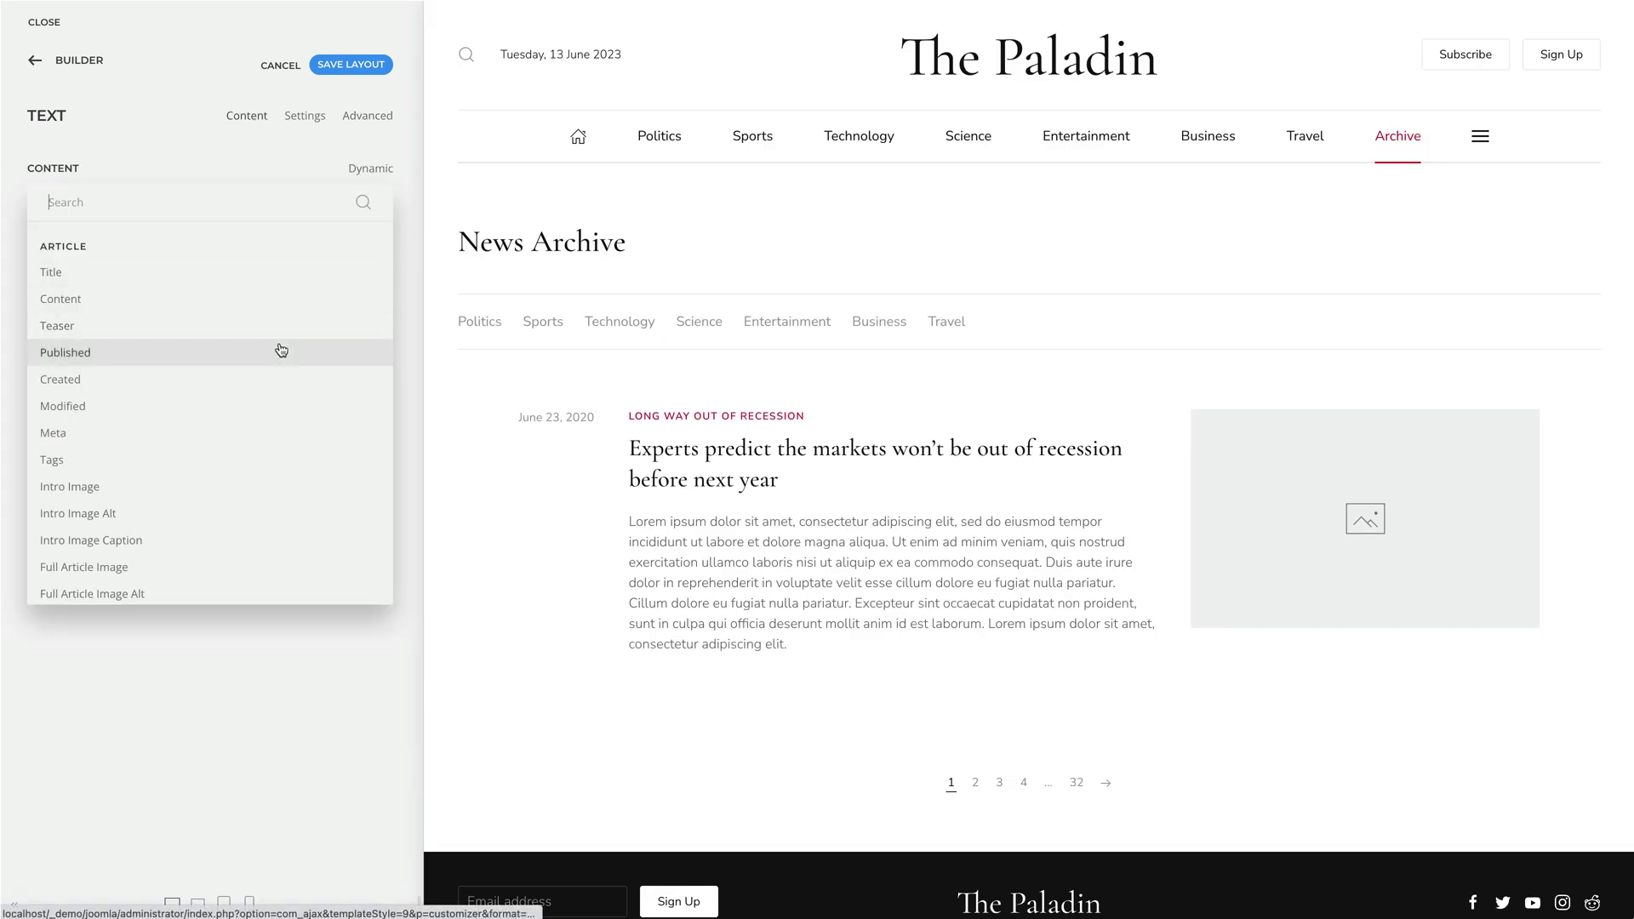
left_click(280, 350)
left_click(91, 74)
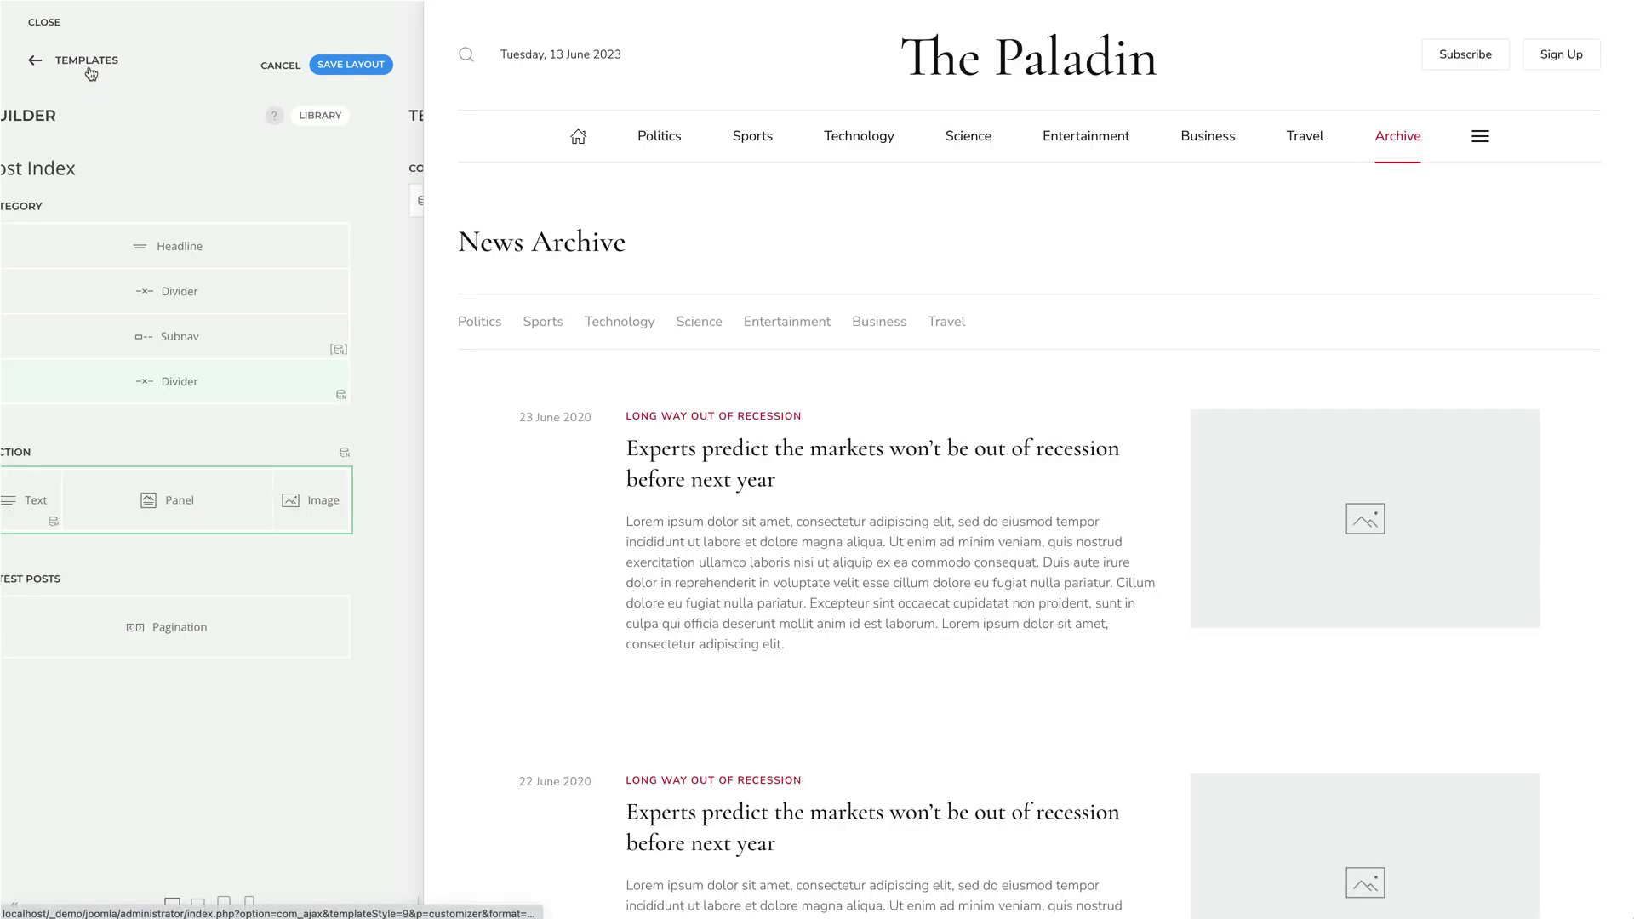
Step: Bind the Panel element's dynamic content to the parent Articles
left_click(132, 499)
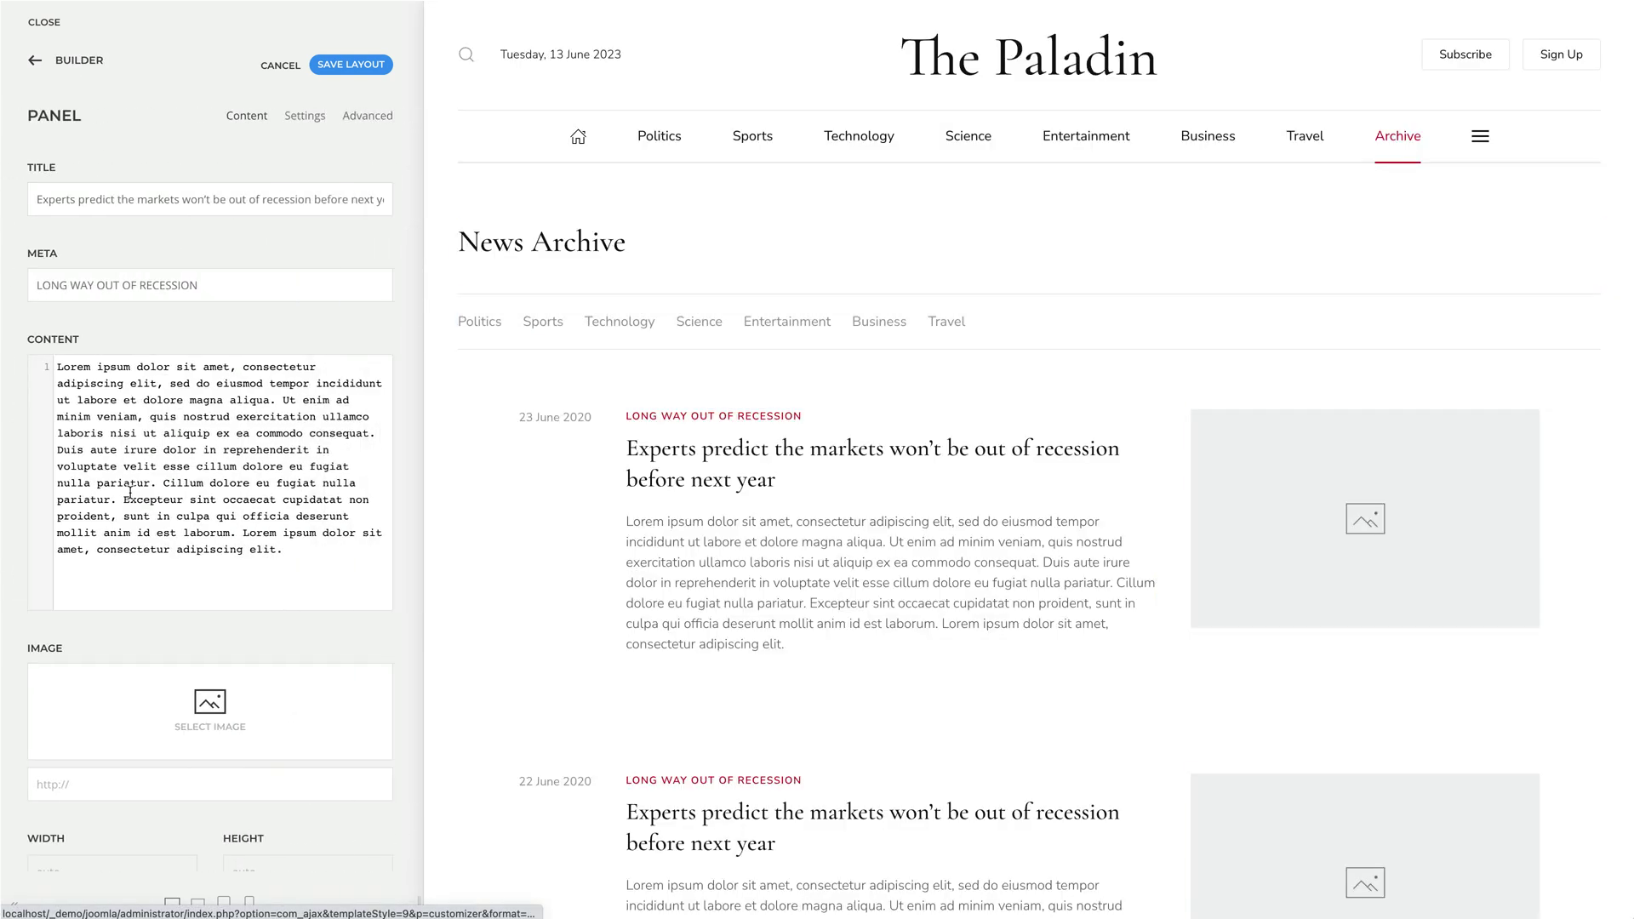
left_click(366, 116)
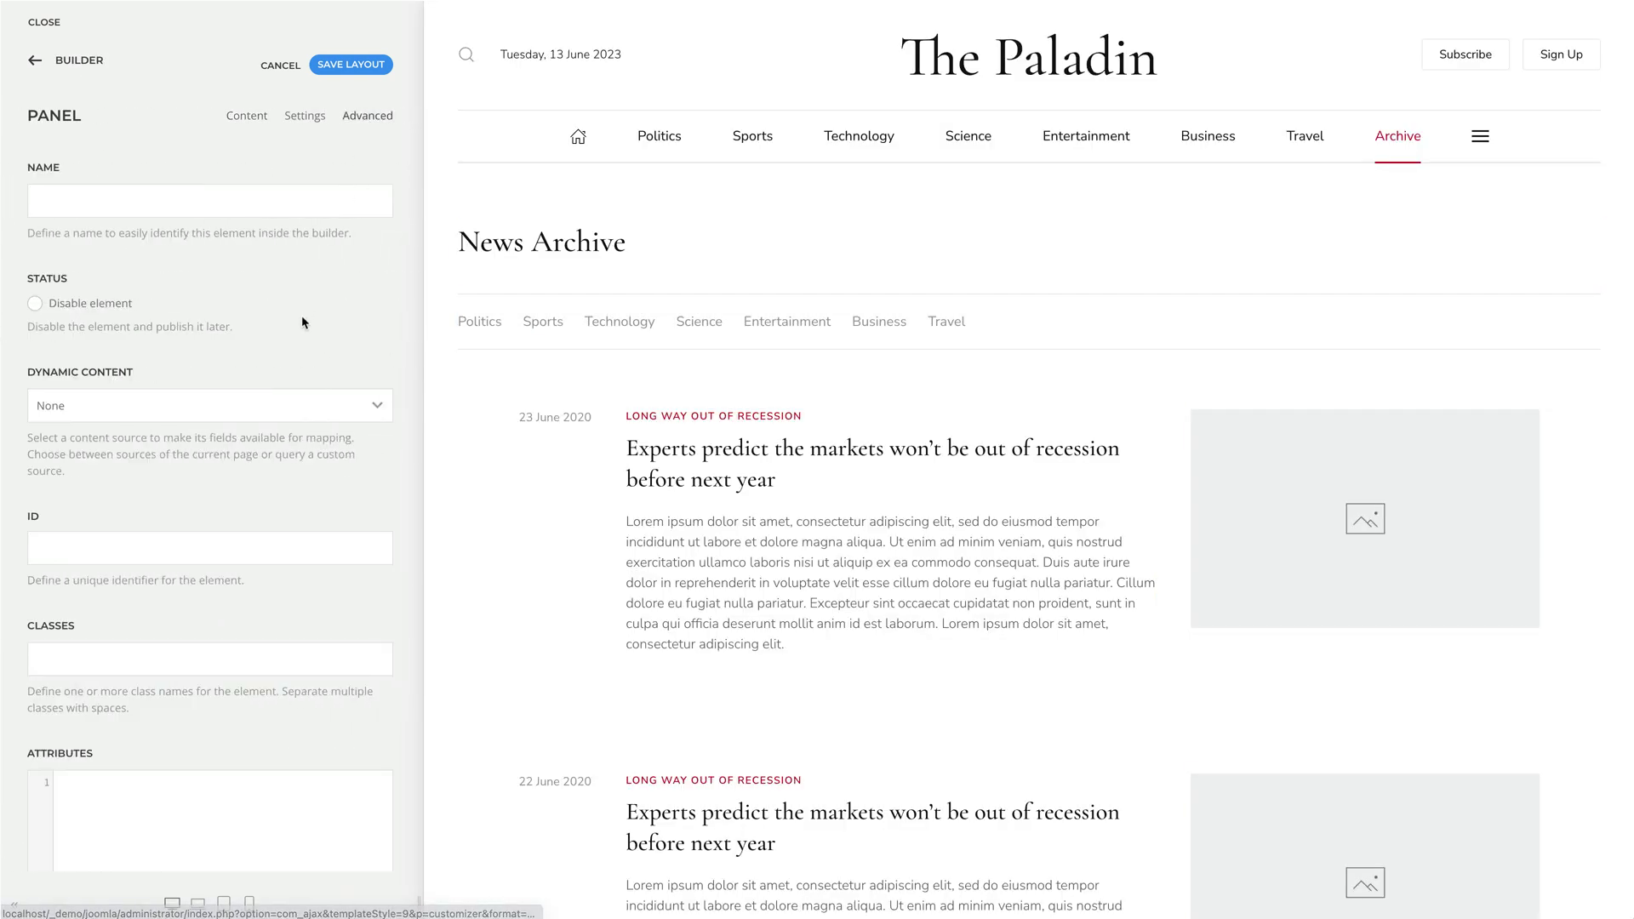
left_click(345, 409)
left_click(282, 443)
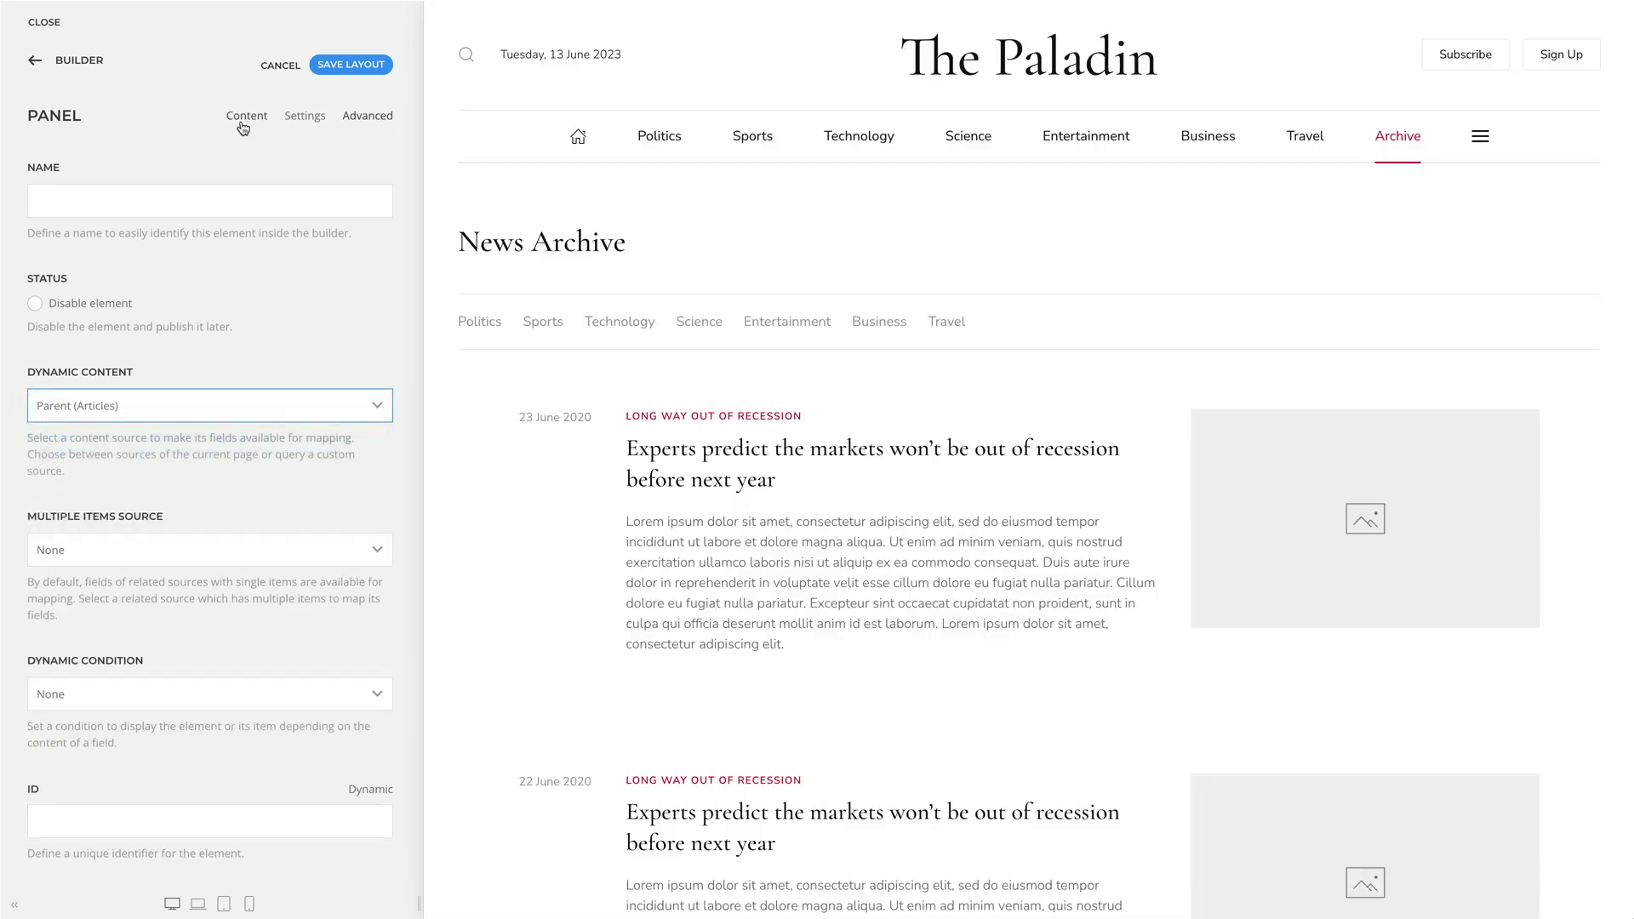
left_click(246, 117)
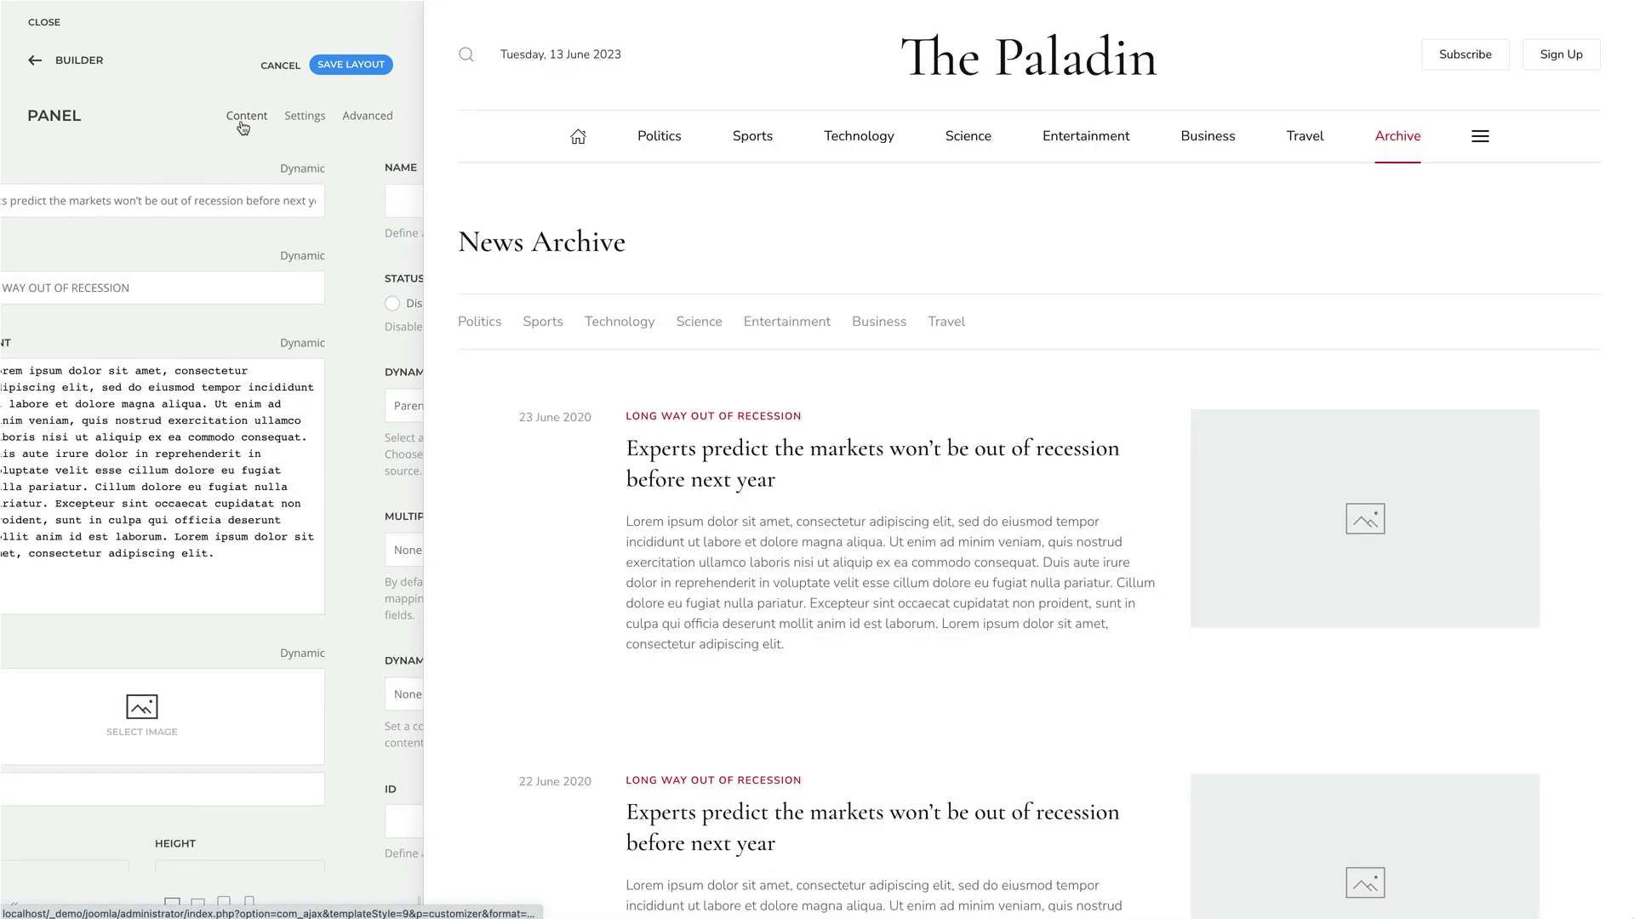
Step: Map the Panel's Title to Title, Meta to Subtitle, Content to Teaser and Link to Link
left_click(369, 173)
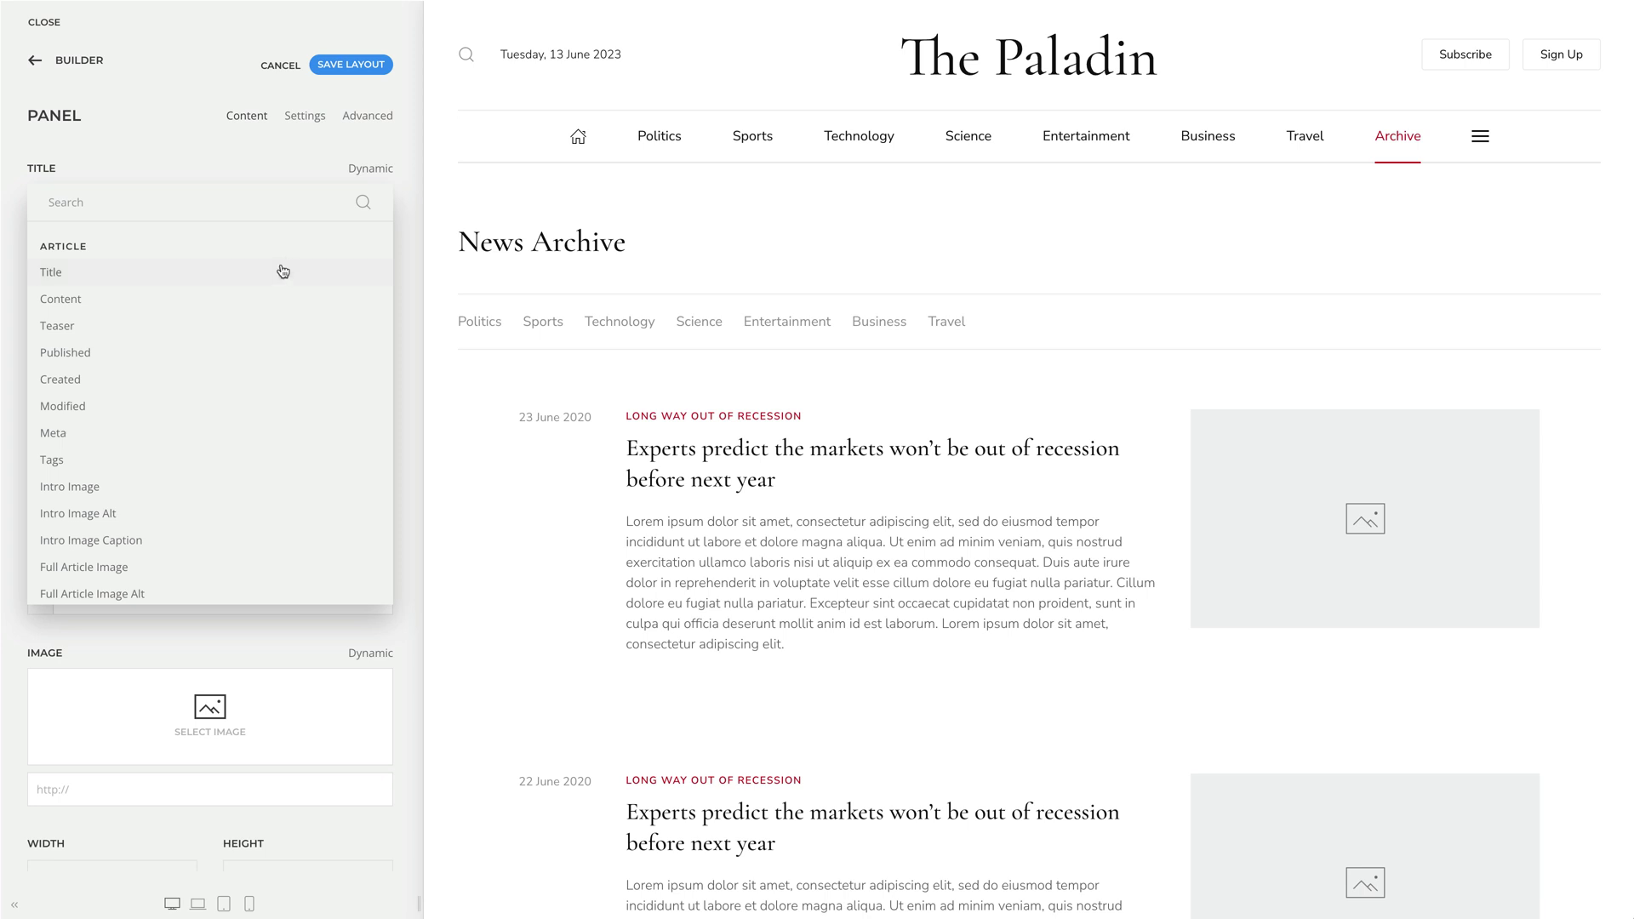
left_click(282, 272)
left_click(369, 257)
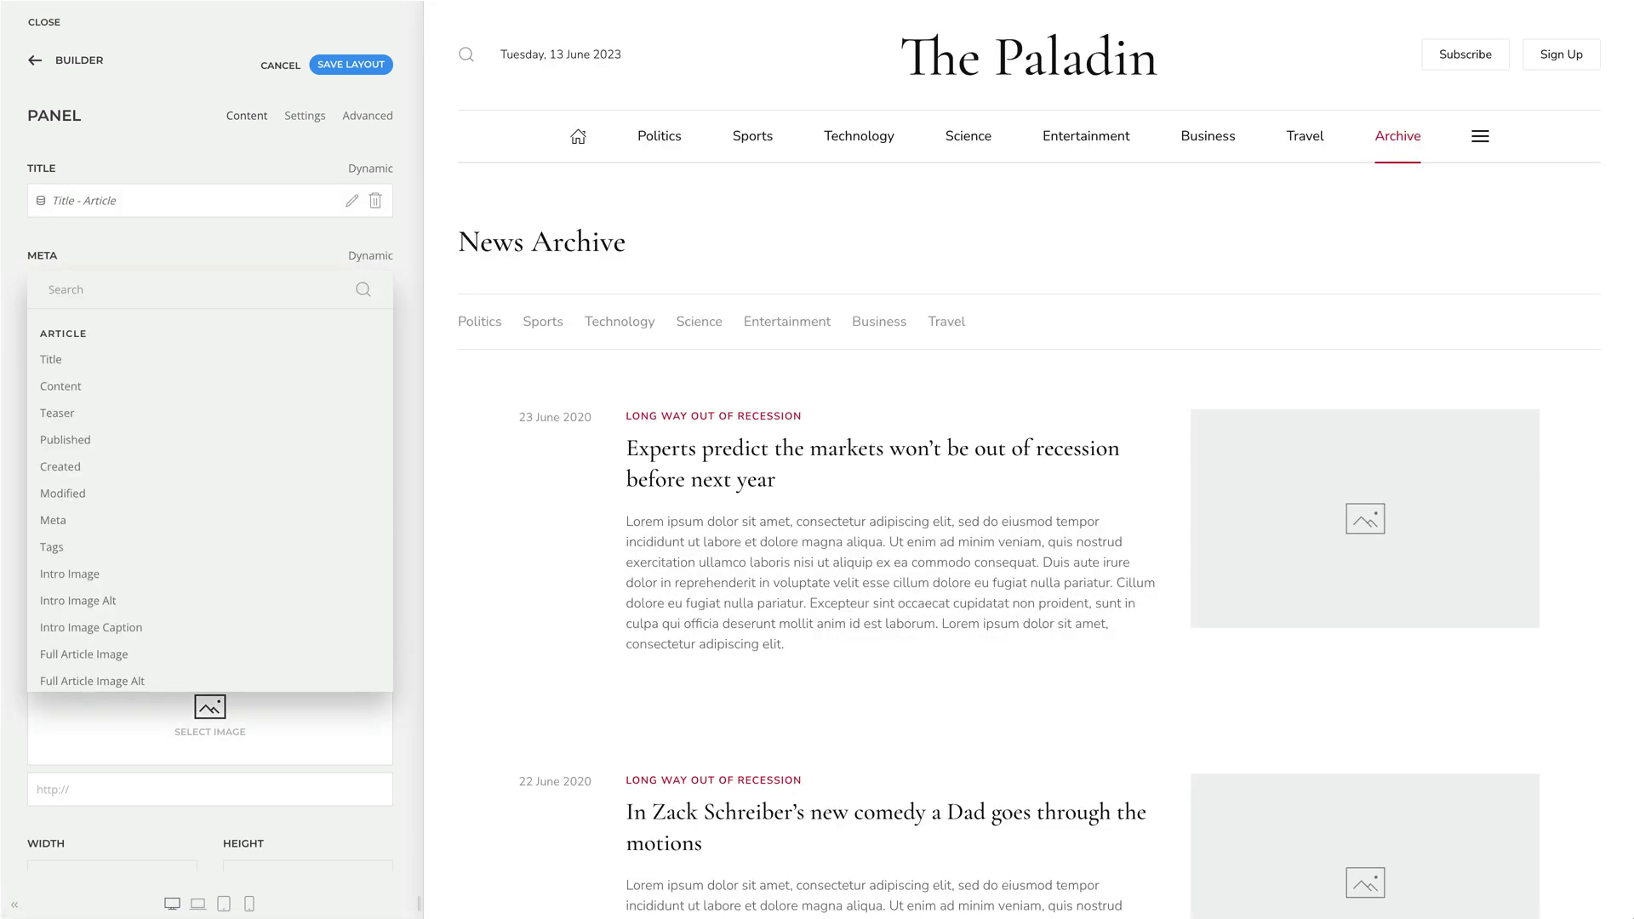
type("su")
left_click(257, 357)
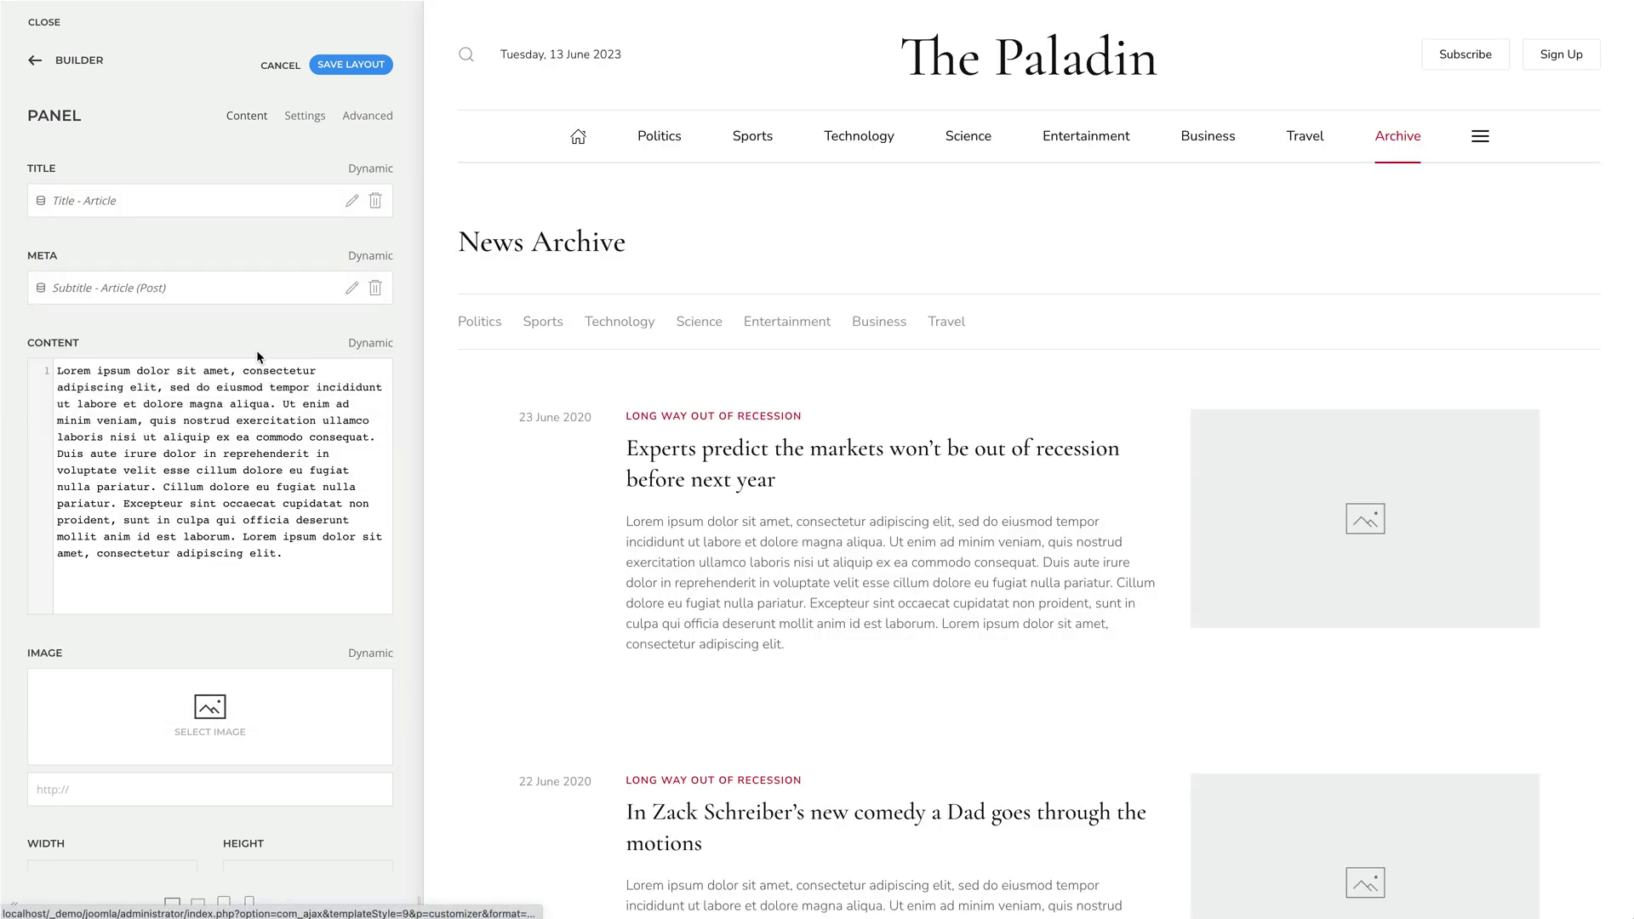
left_click(362, 348)
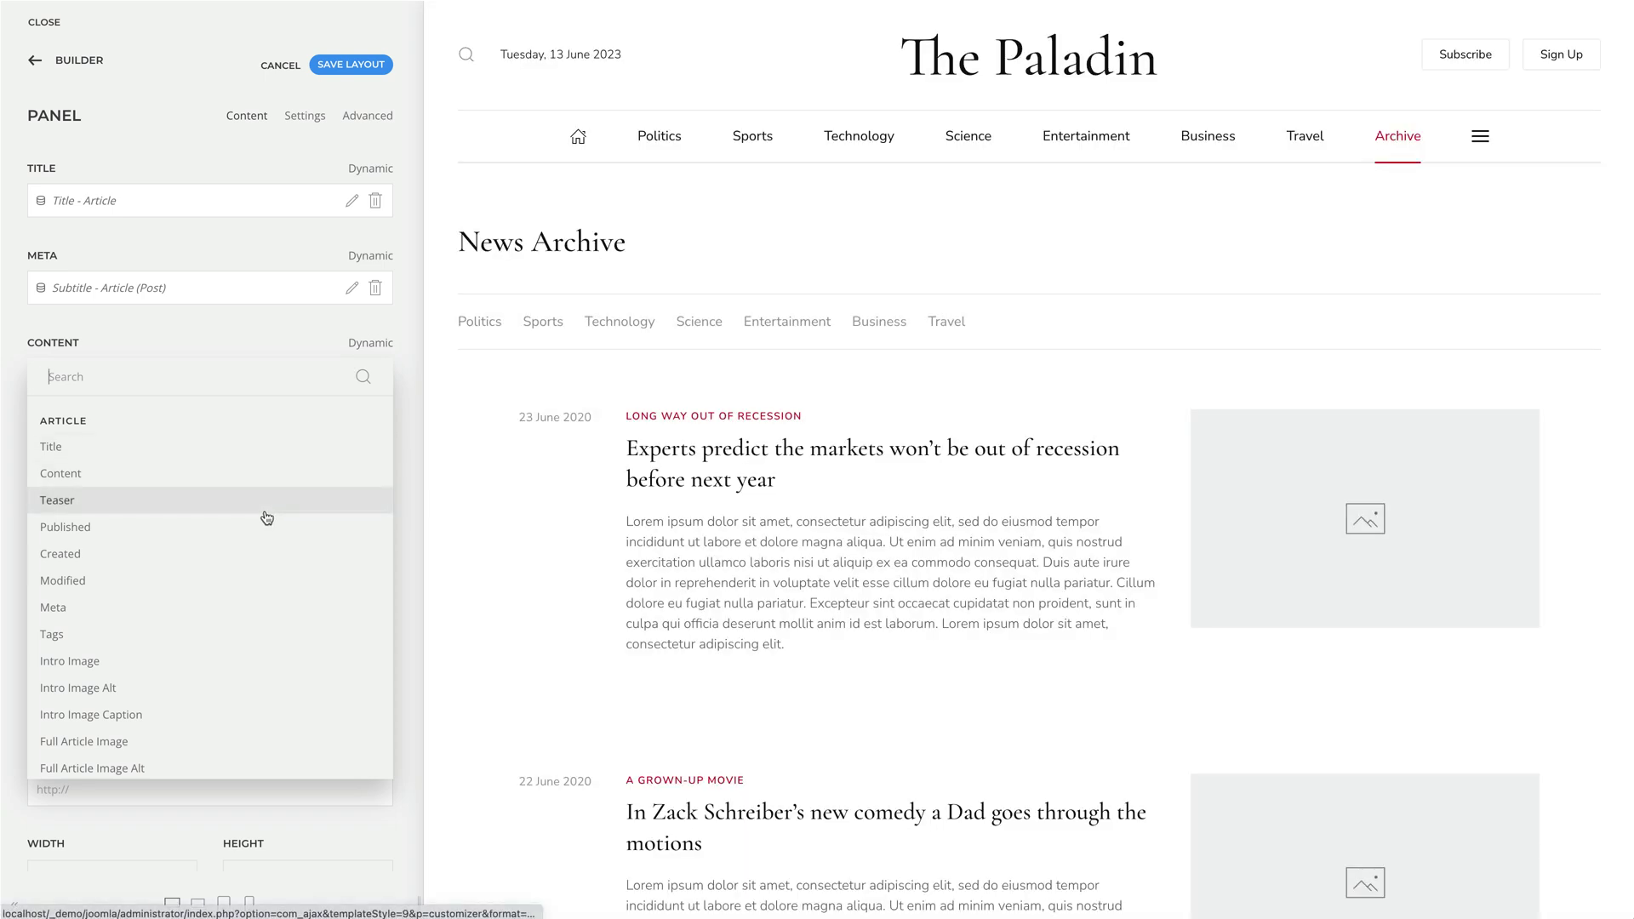
left_click(266, 515)
scroll(267, 517, "down", 4)
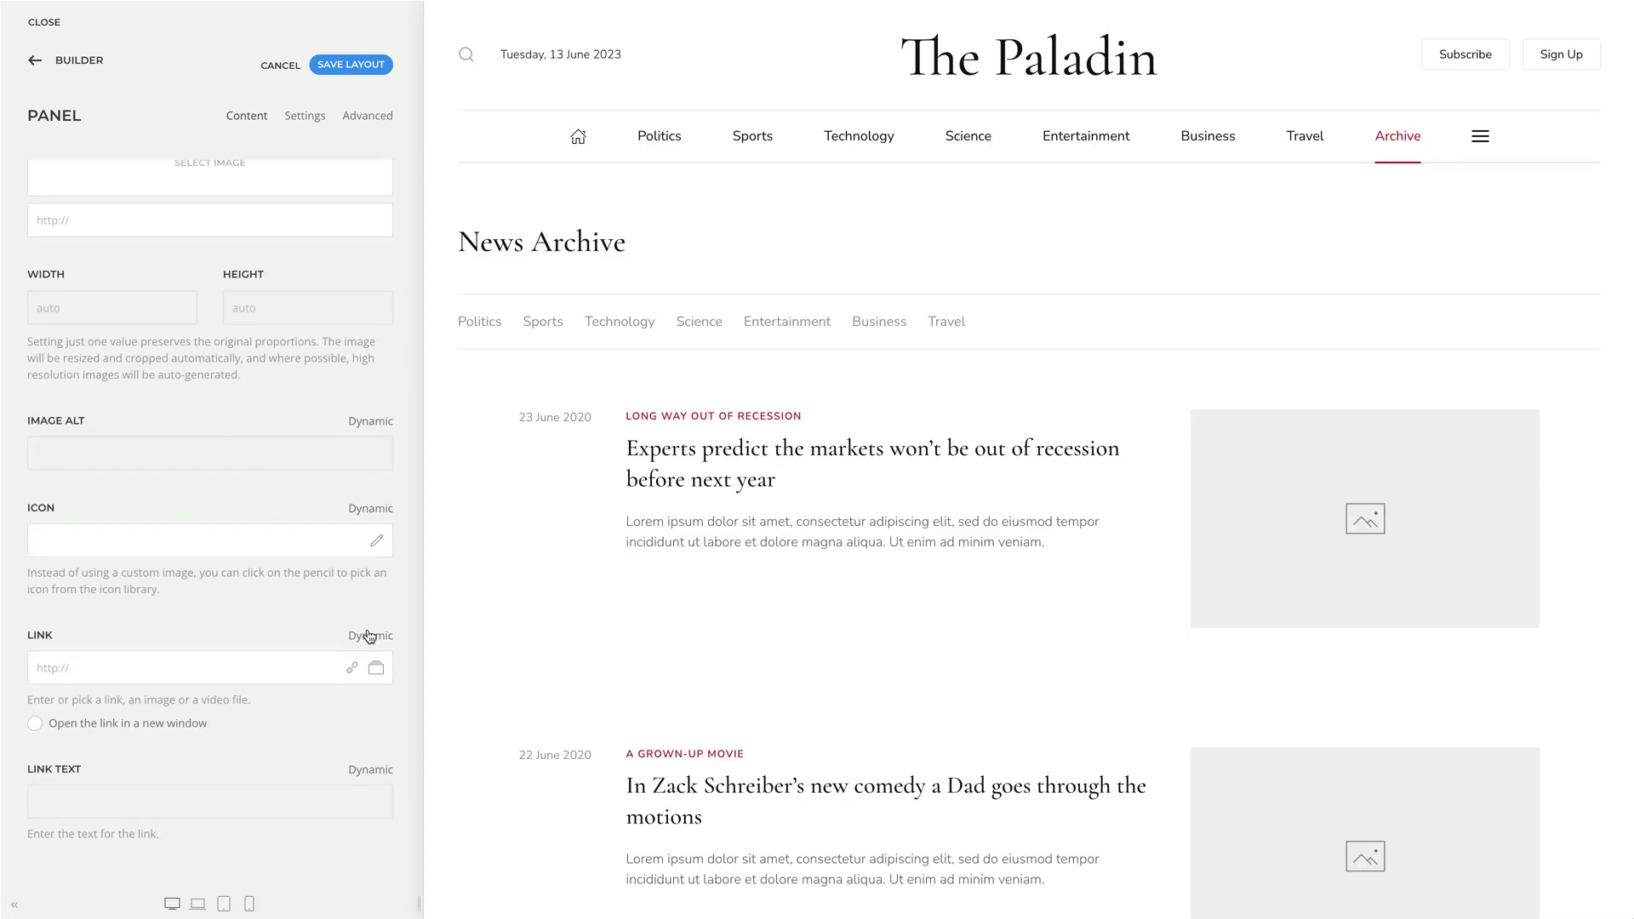
left_click(367, 635)
scroll(347, 547, "down", 4)
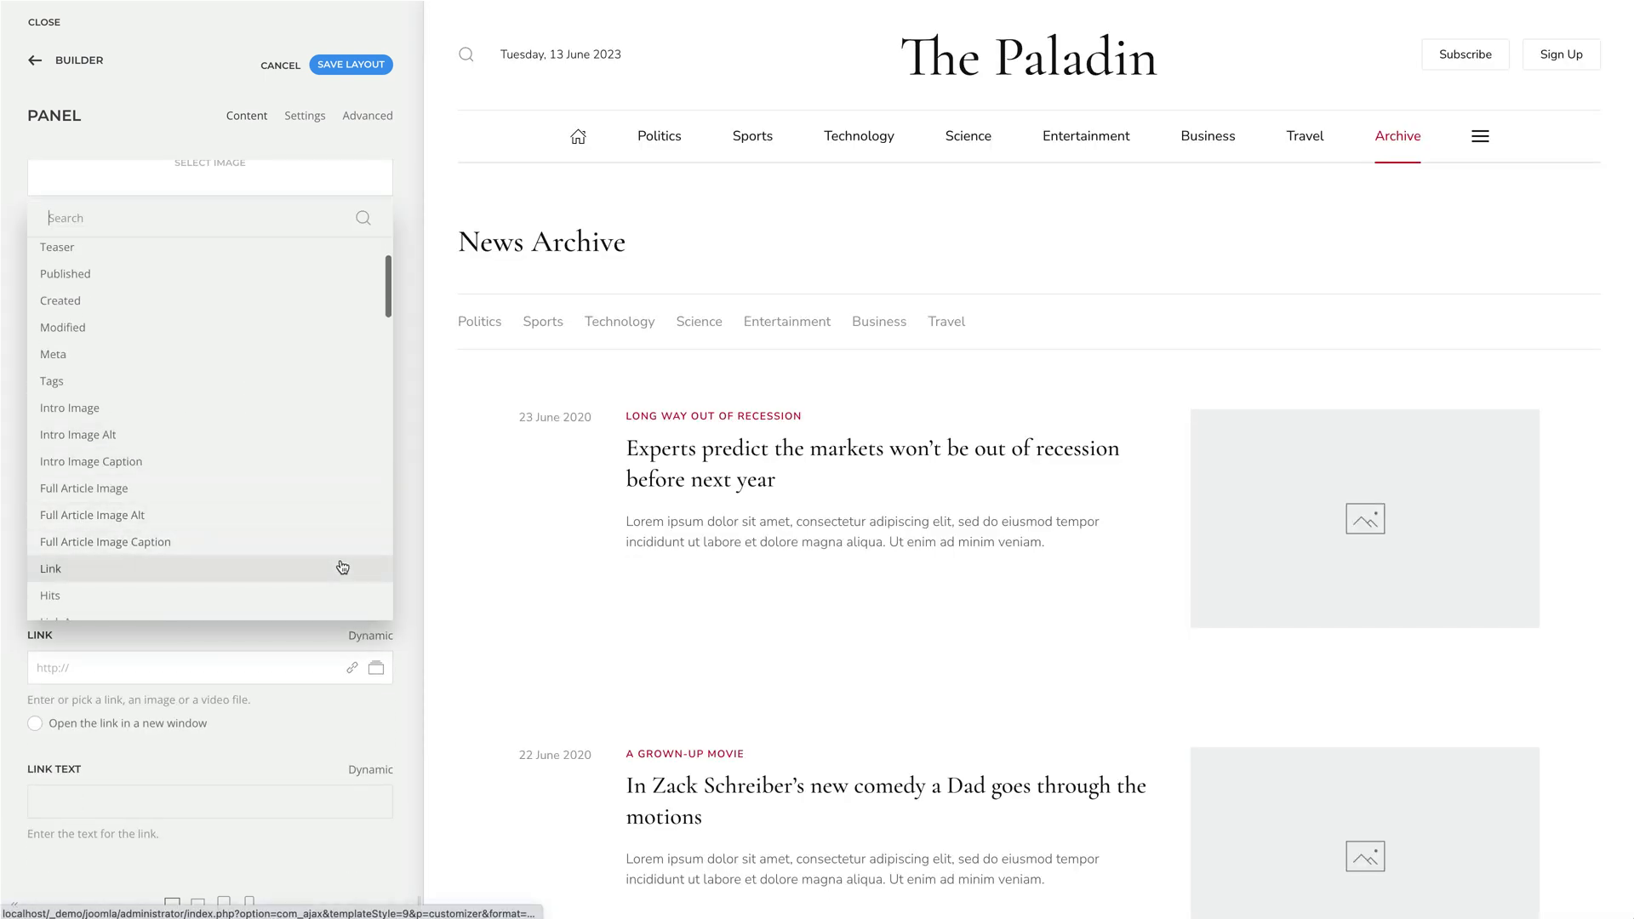
left_click(341, 565)
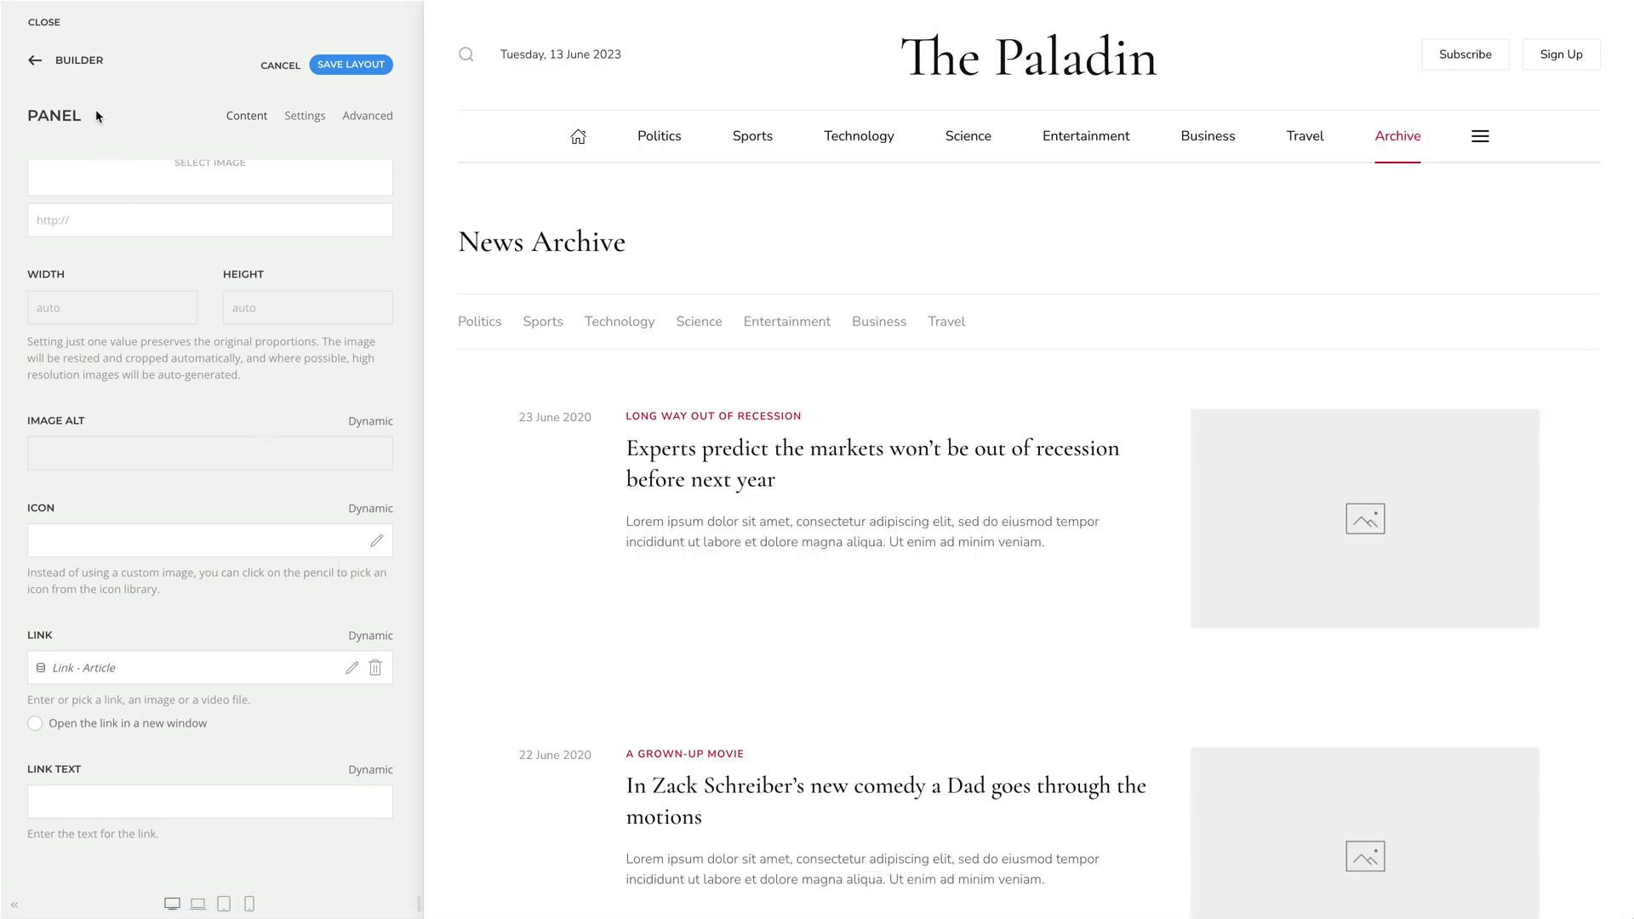
left_click(84, 68)
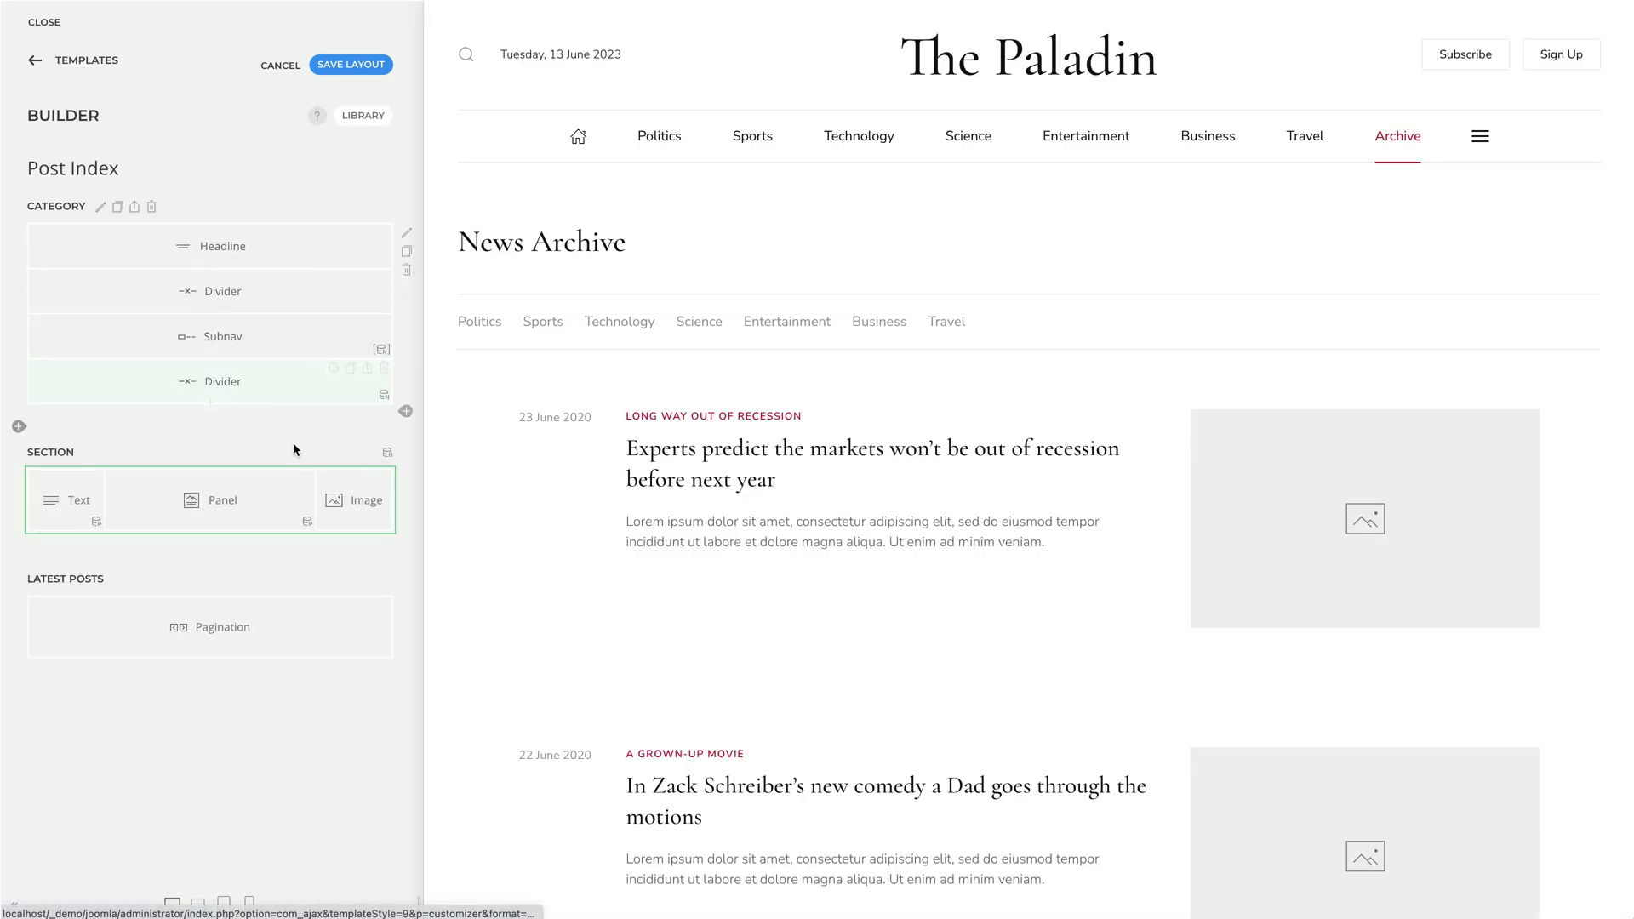
Step: Bind the Image element to the parent Articles and map its image to Intro Image
left_click(324, 503)
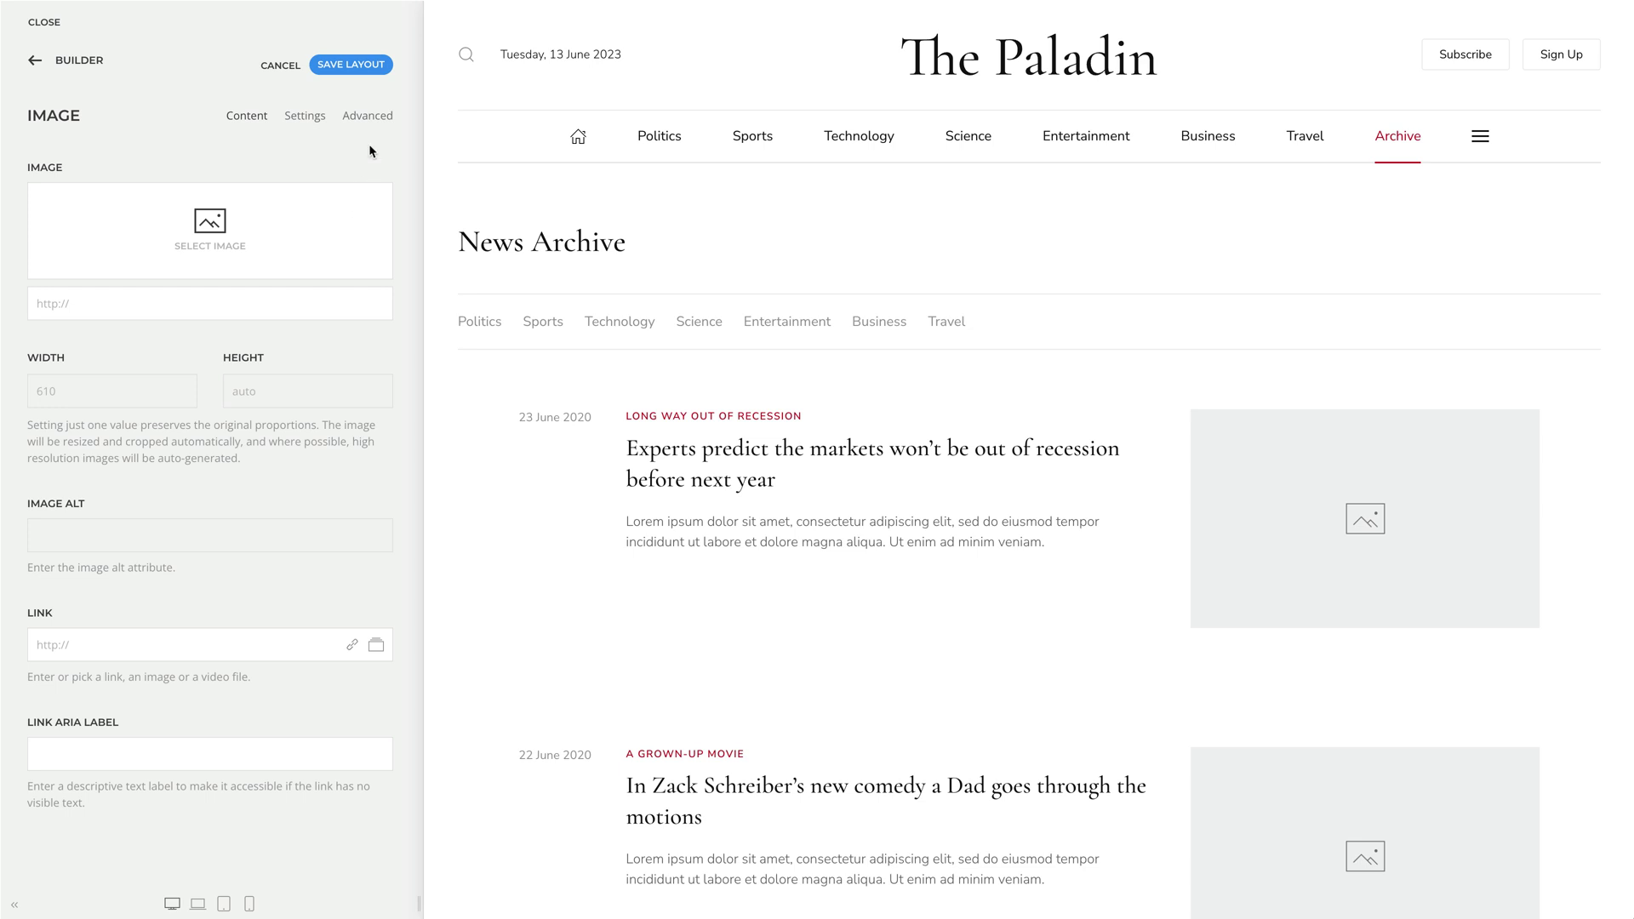
left_click(369, 116)
left_click(279, 405)
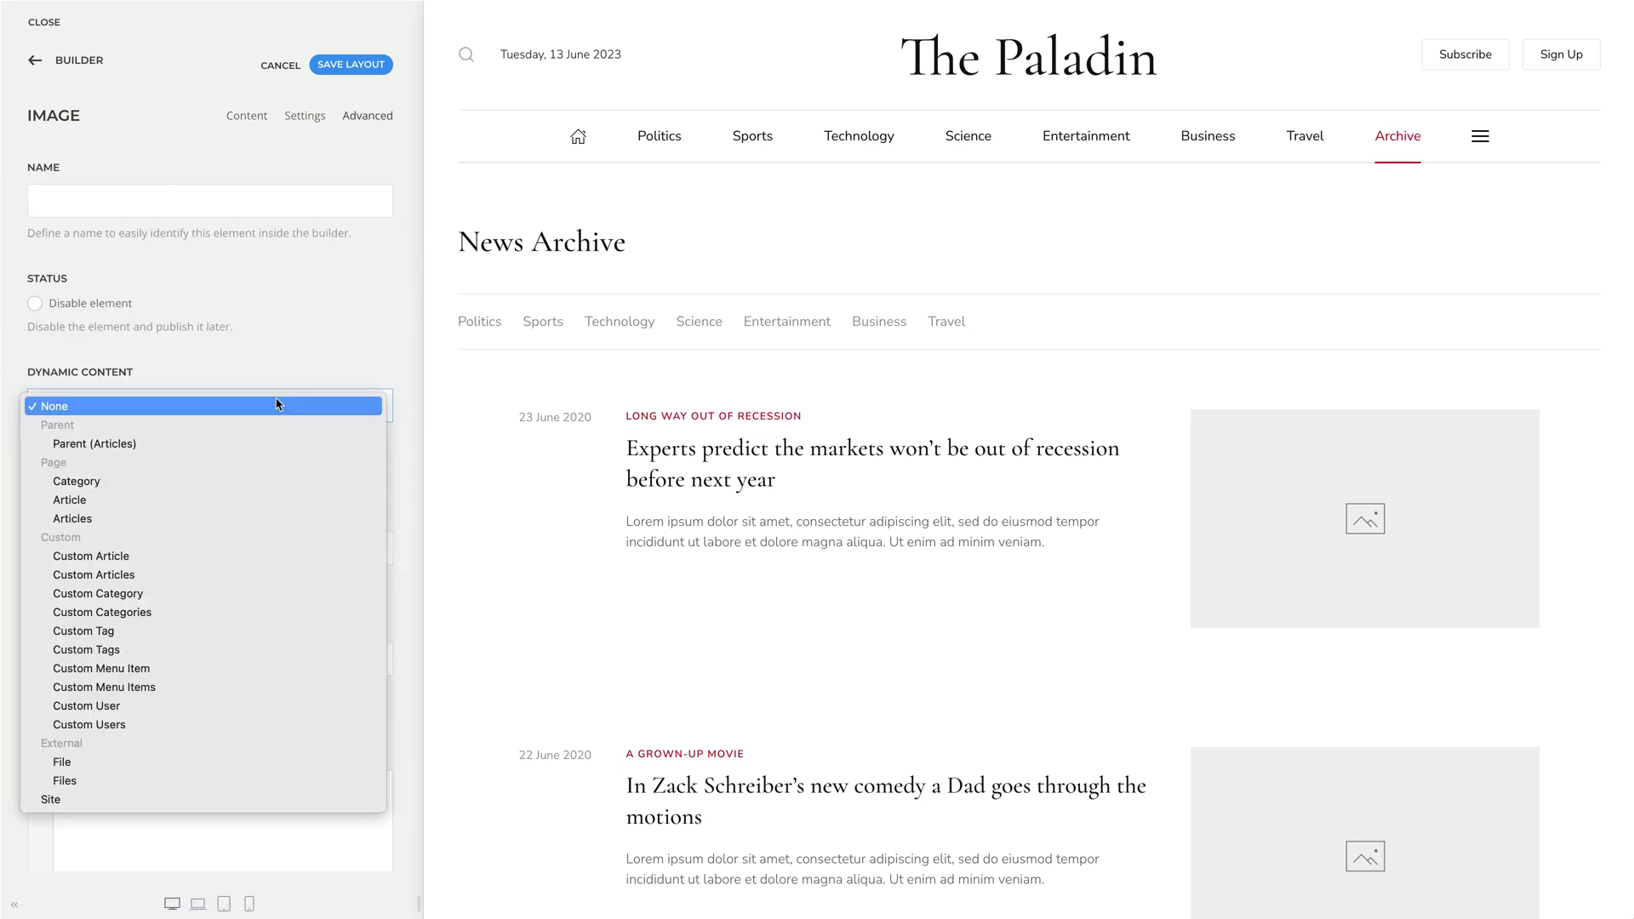
left_click(263, 443)
left_click(252, 120)
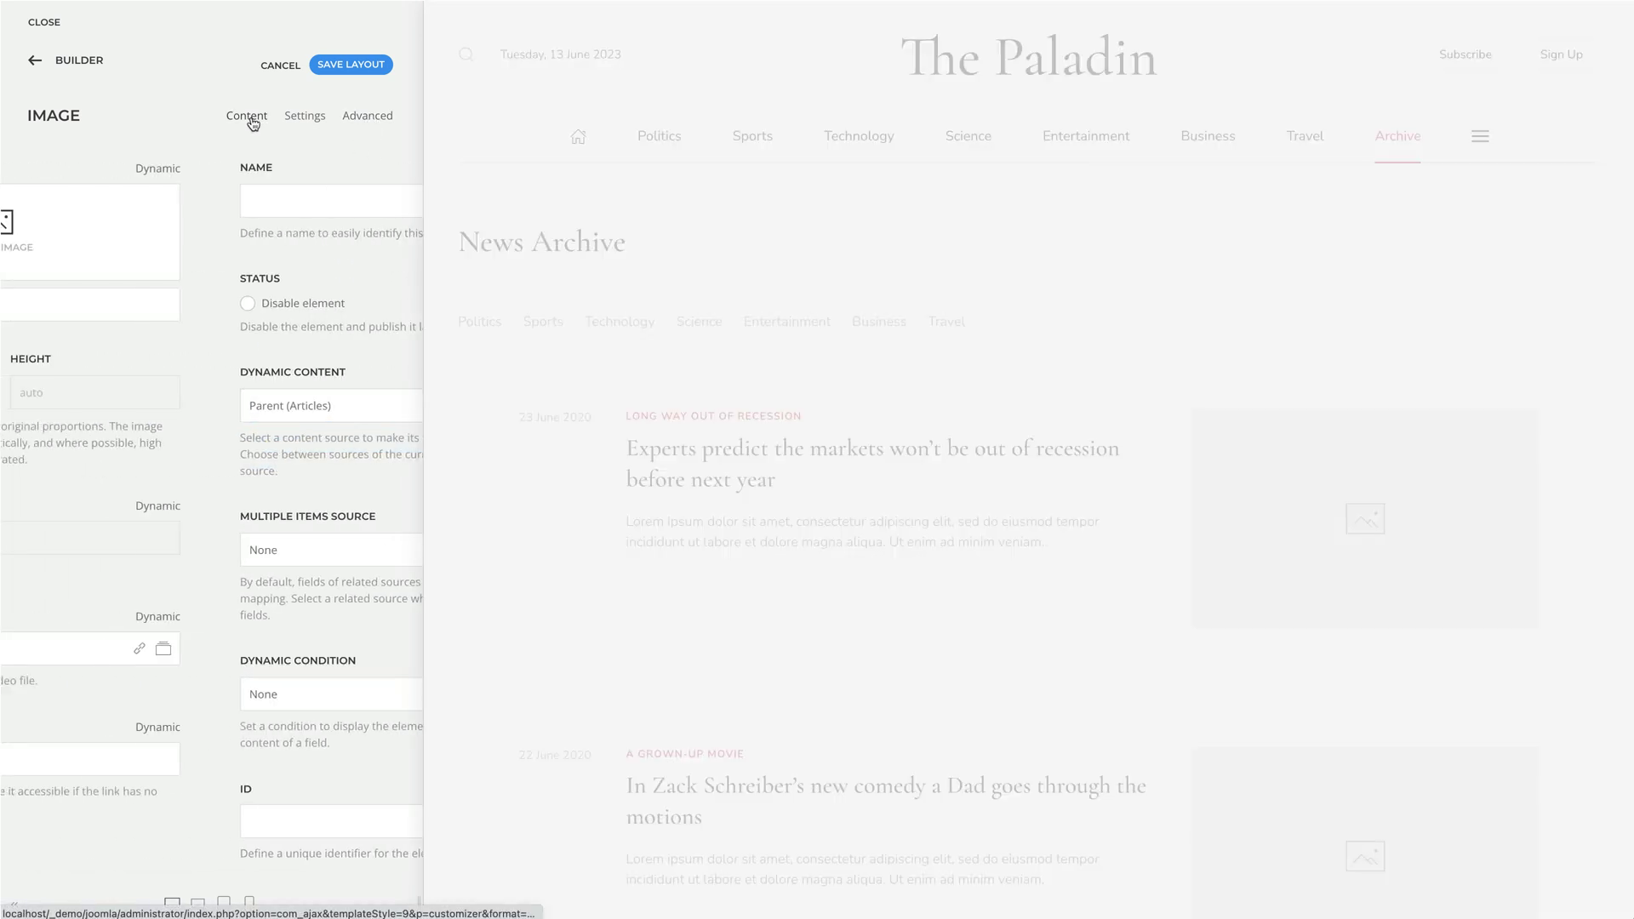
left_click(368, 168)
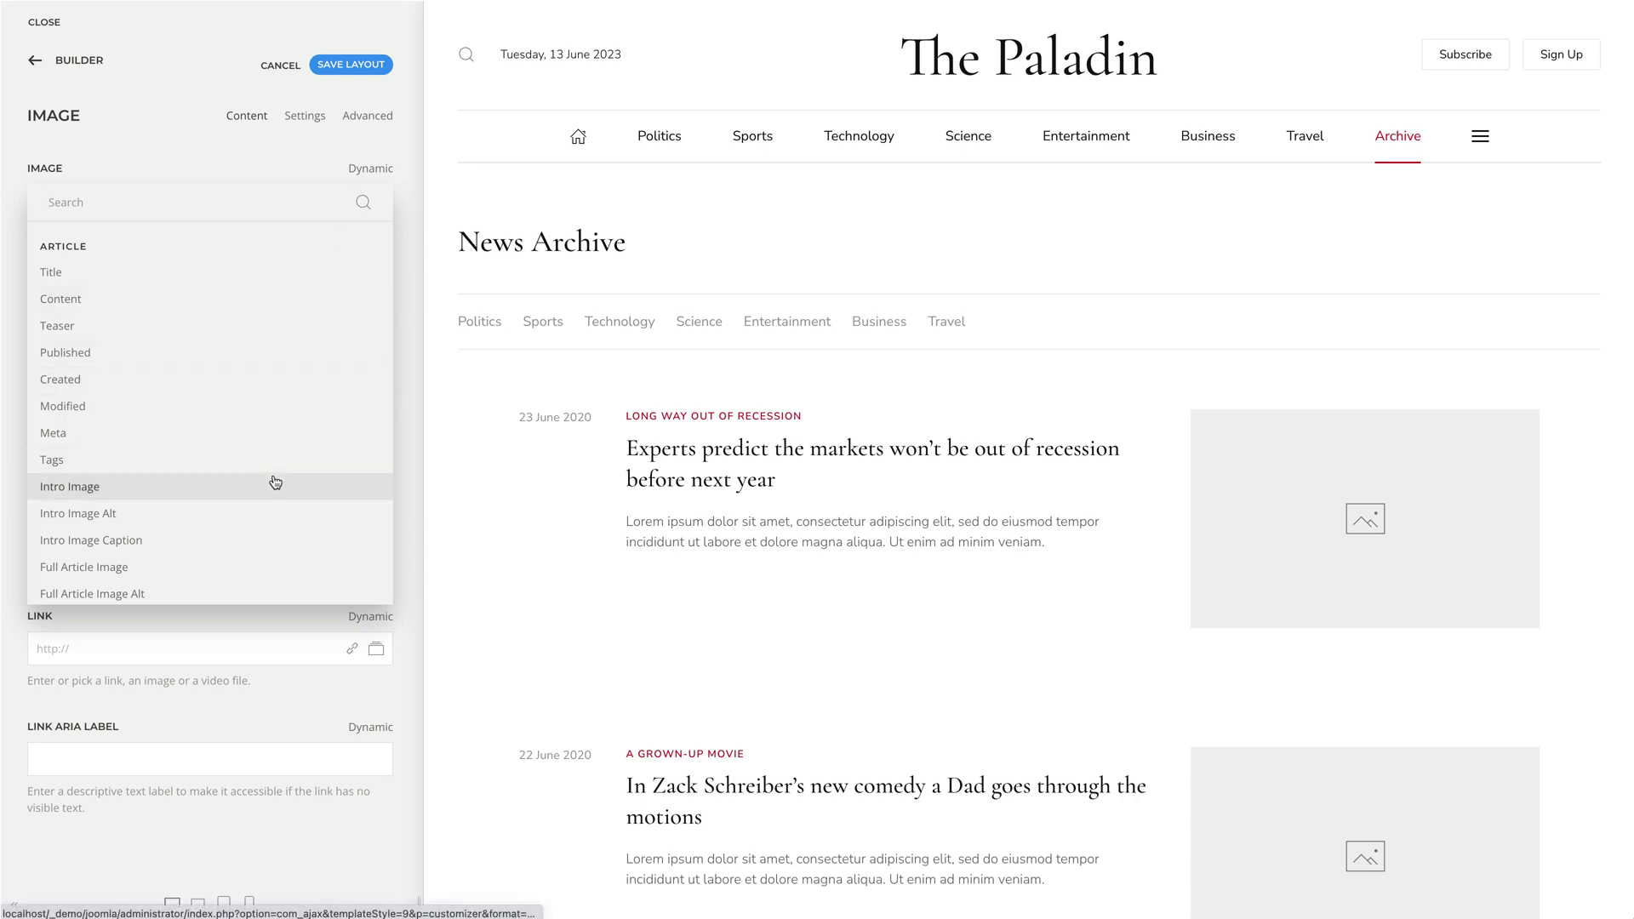
left_click(275, 485)
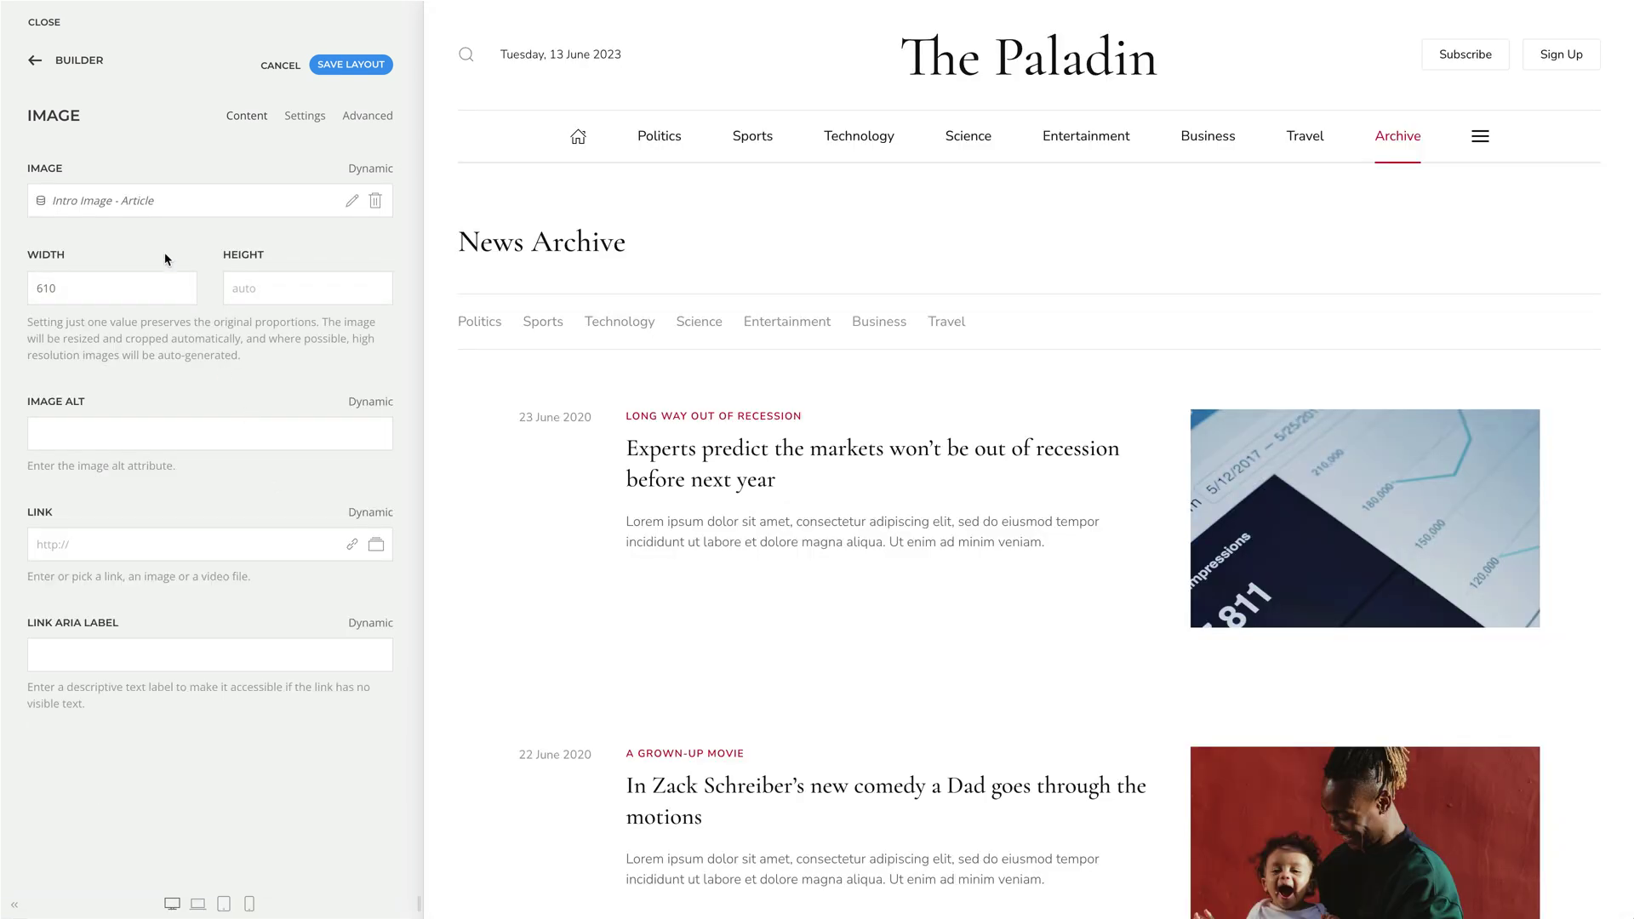
left_click(81, 62)
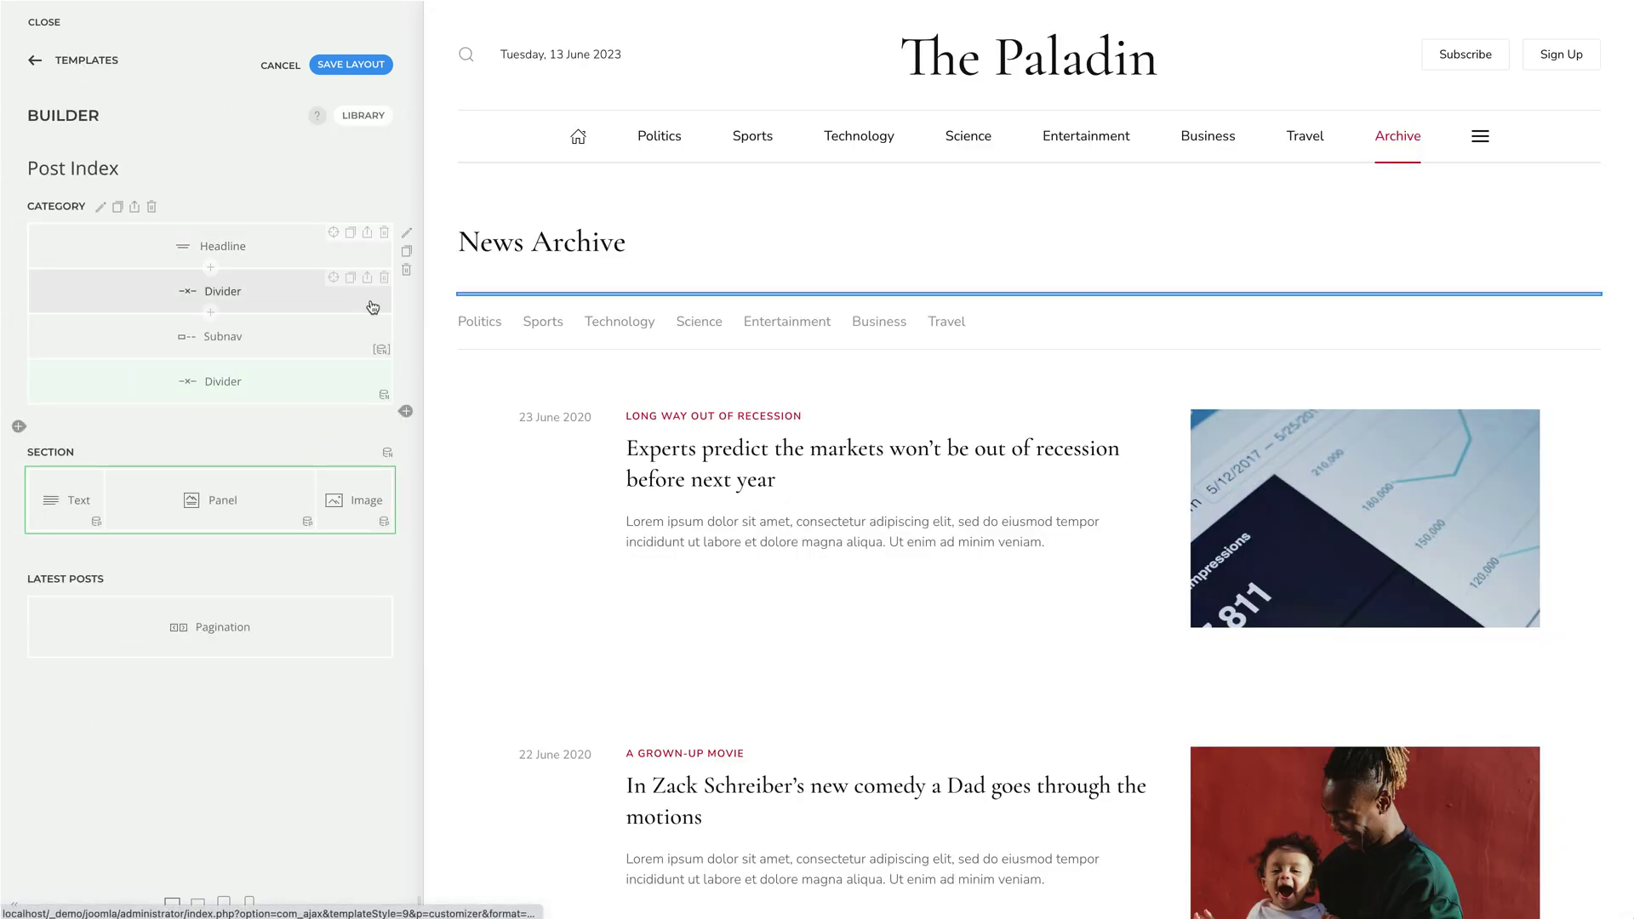
Step: Scroll through the News Archive preview to check each entry's image
scroll(447, 398, "down", 5)
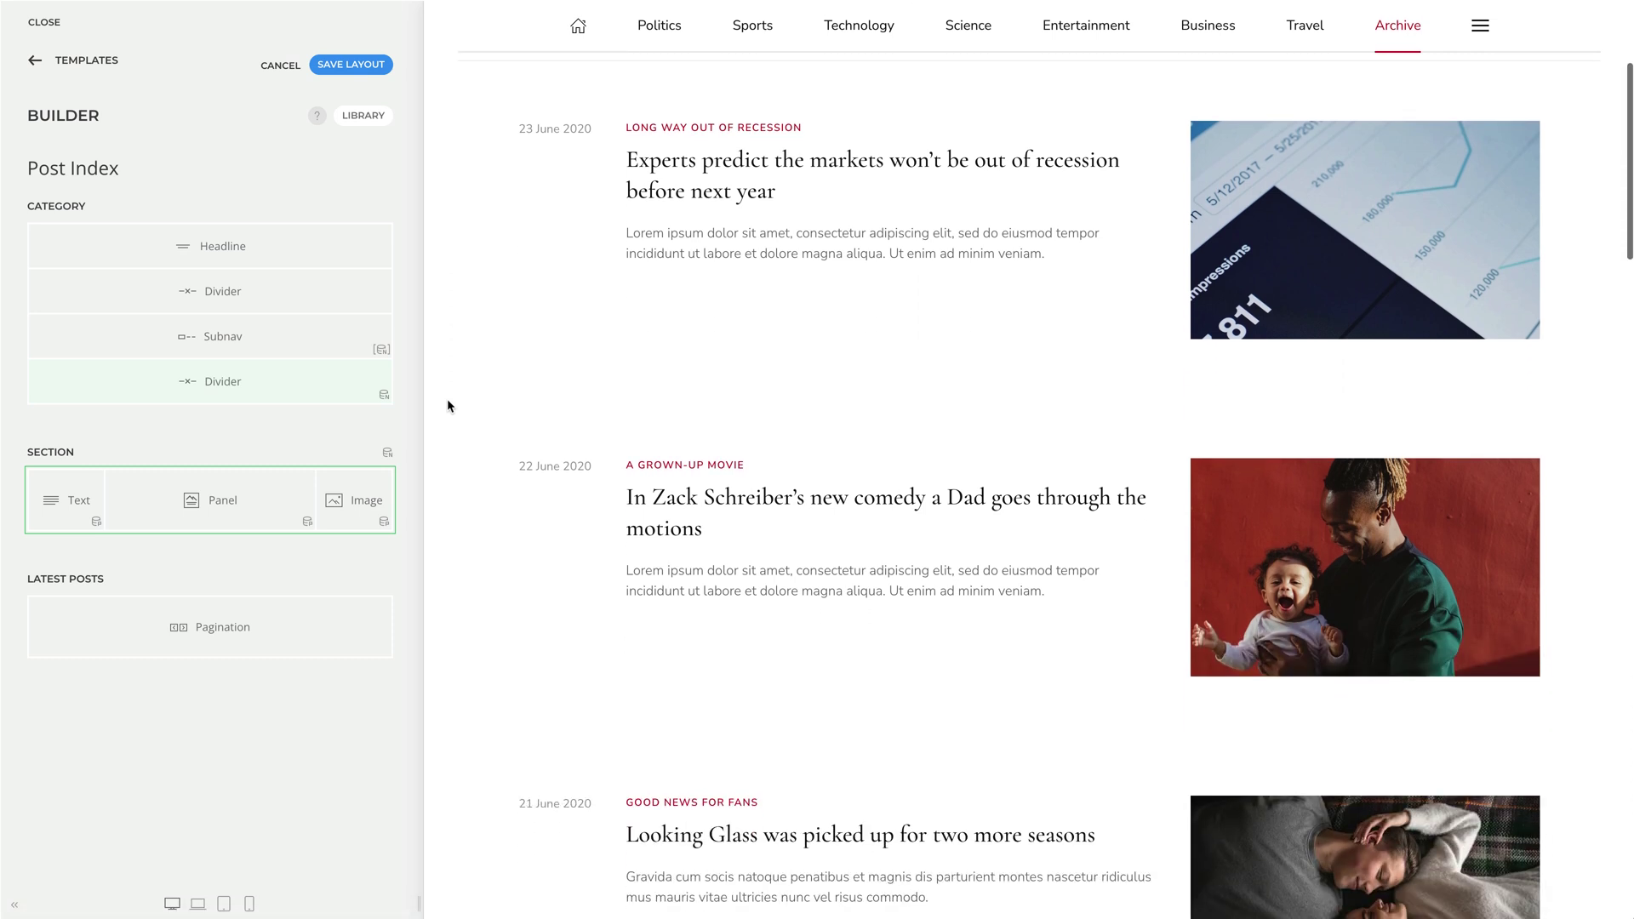
scroll(447, 398, "down", 12)
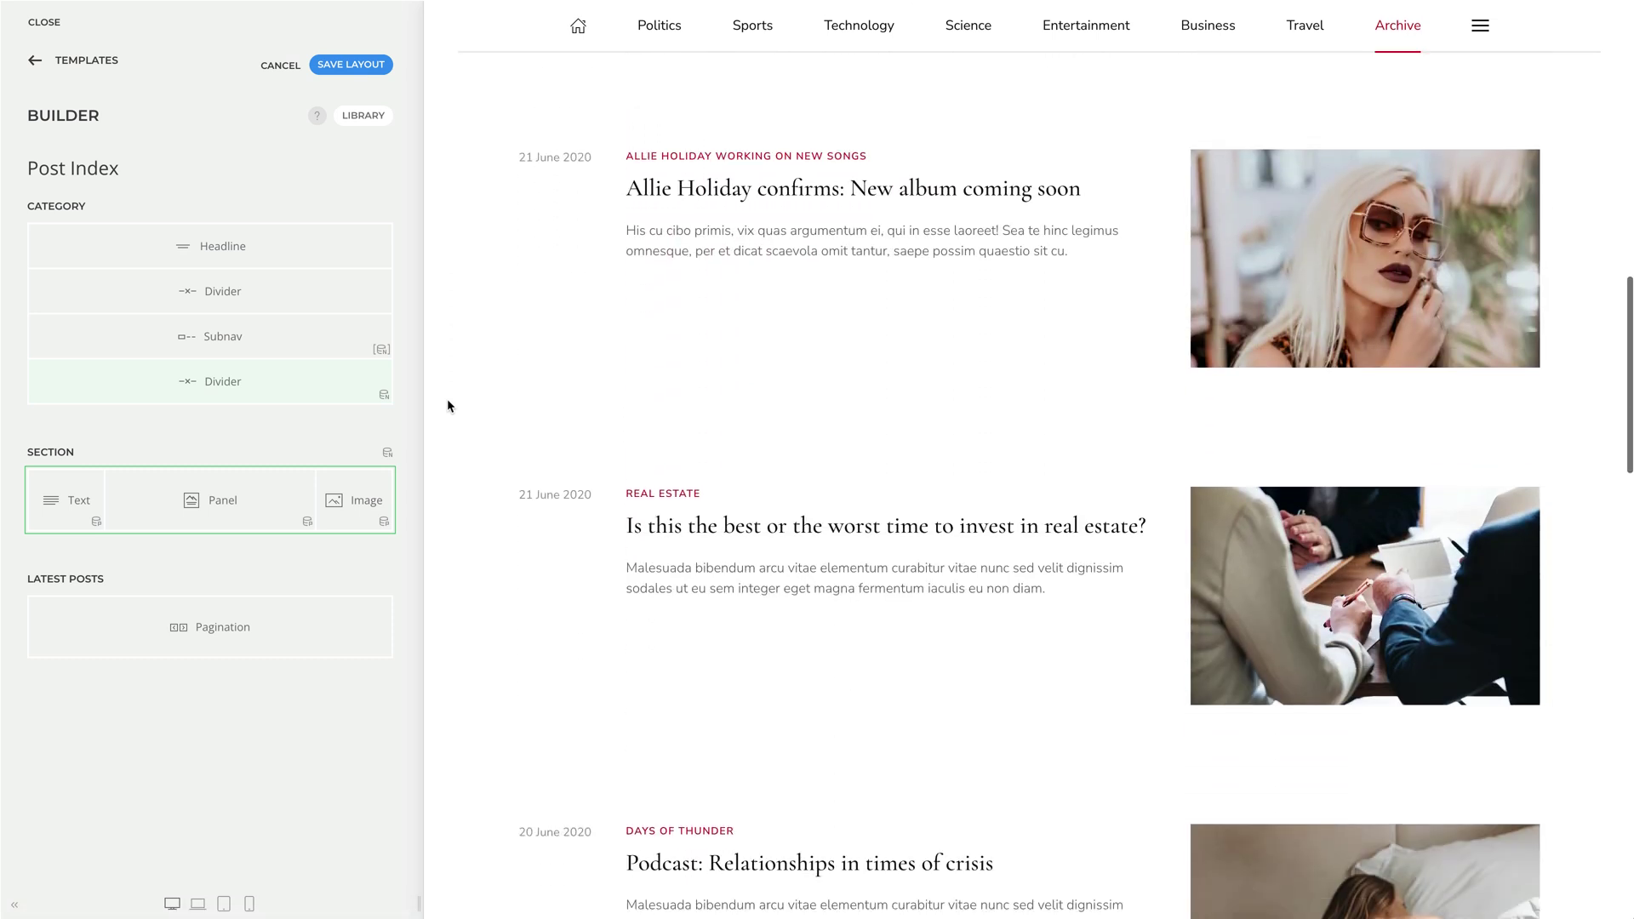
scroll(447, 399, "down", 7)
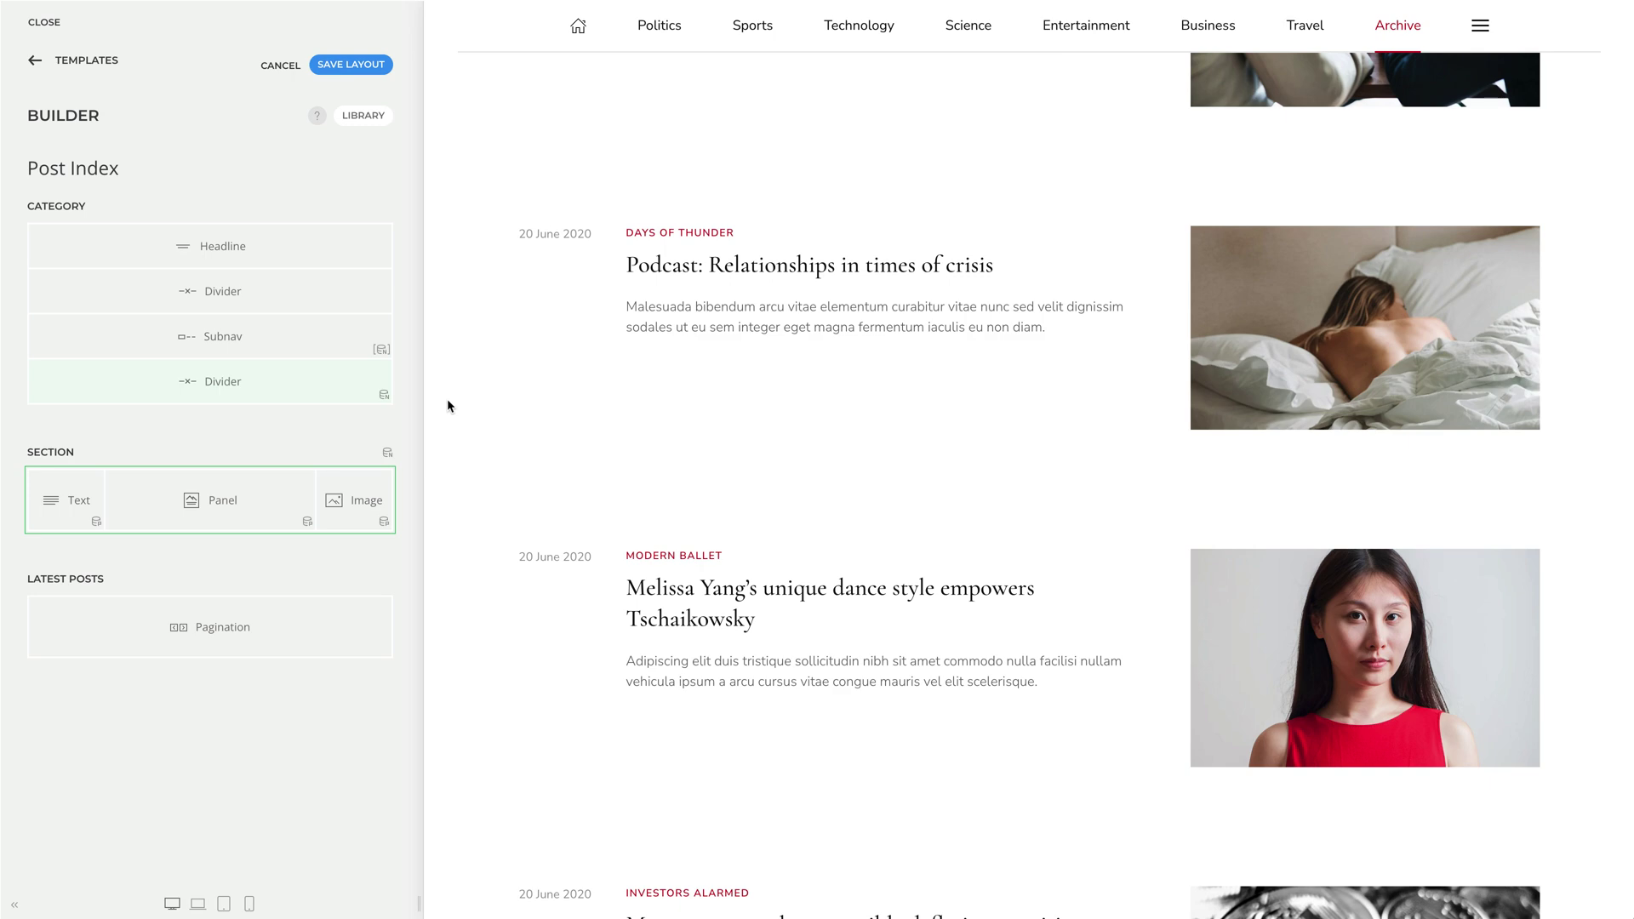
scroll(447, 398, "down", 2)
scroll(447, 398, "down", 5)
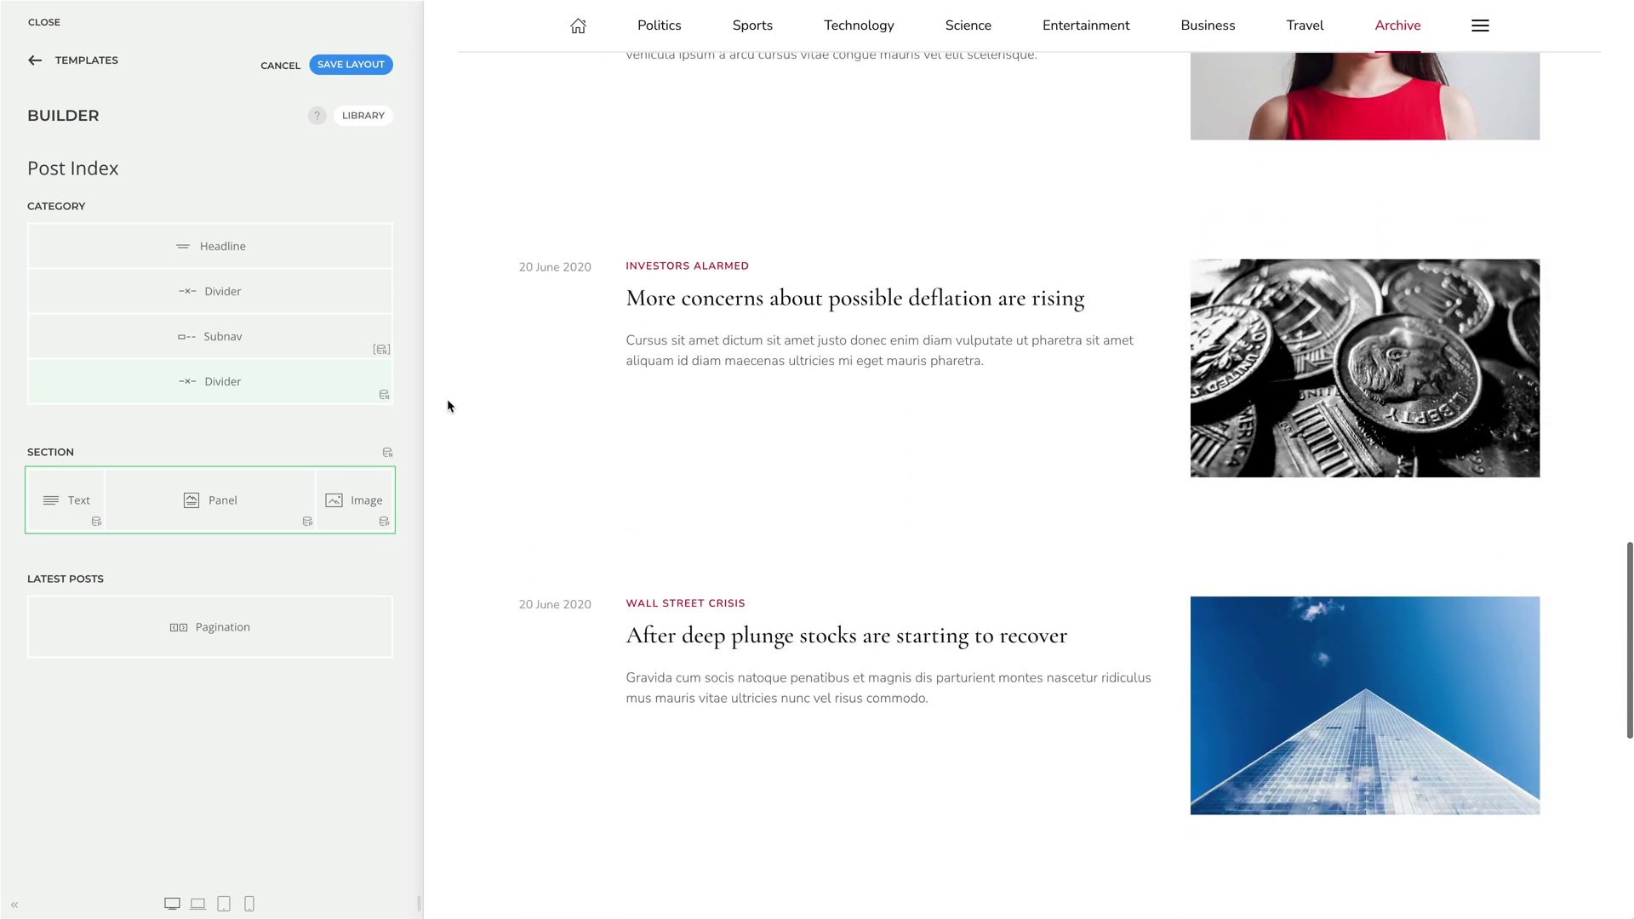
scroll(446, 398, "up", 20)
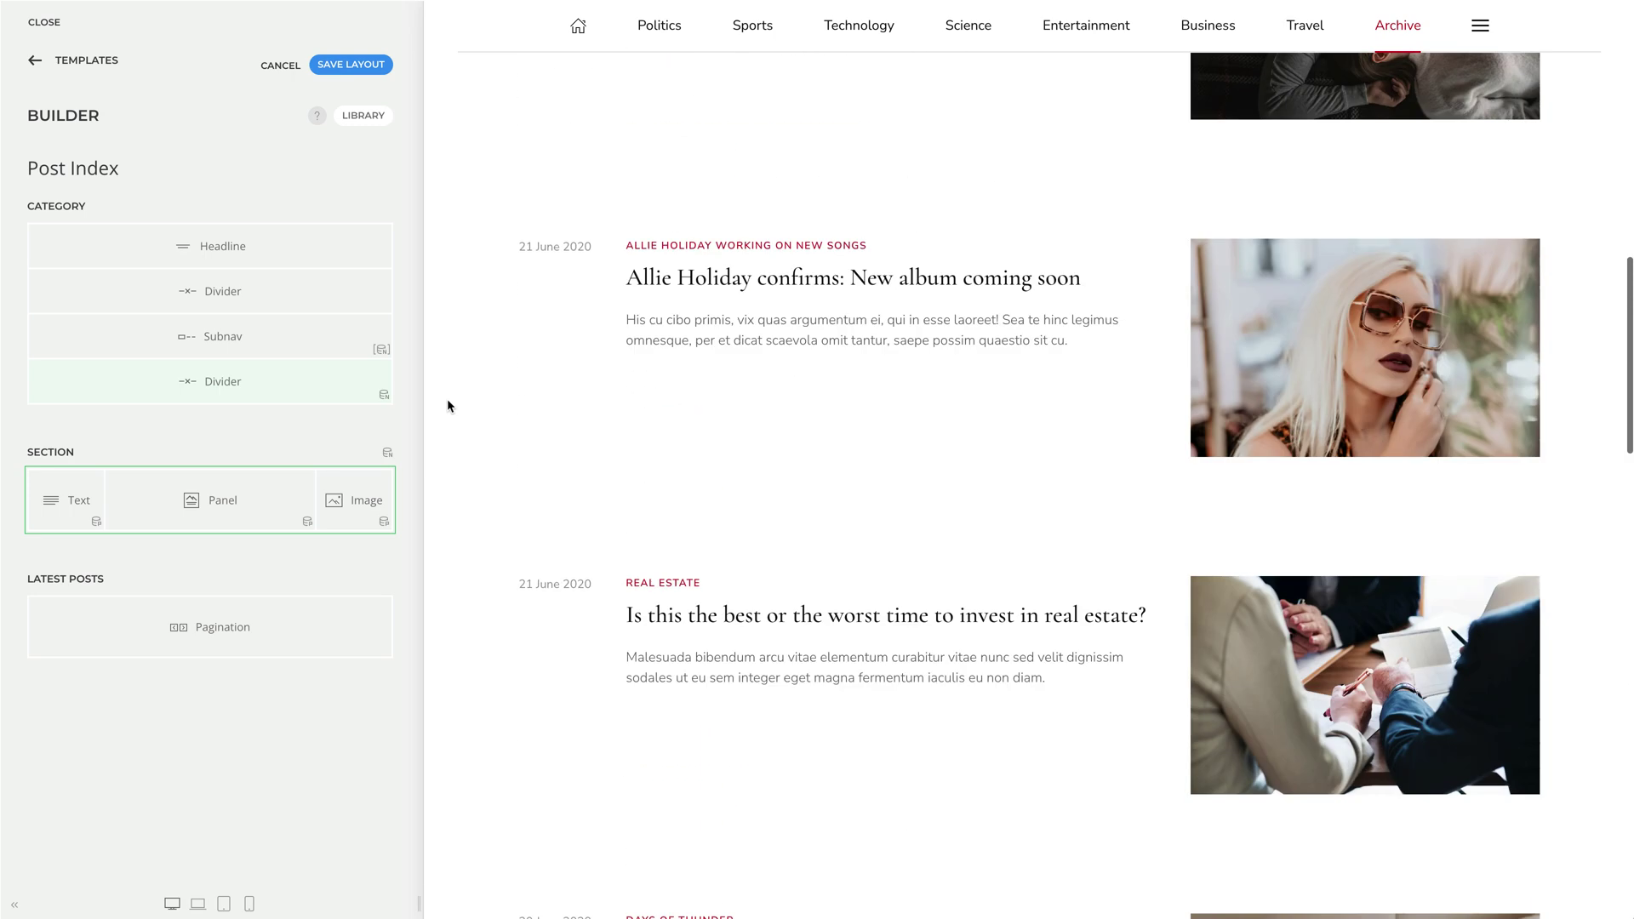
scroll(446, 398, "up", 3)
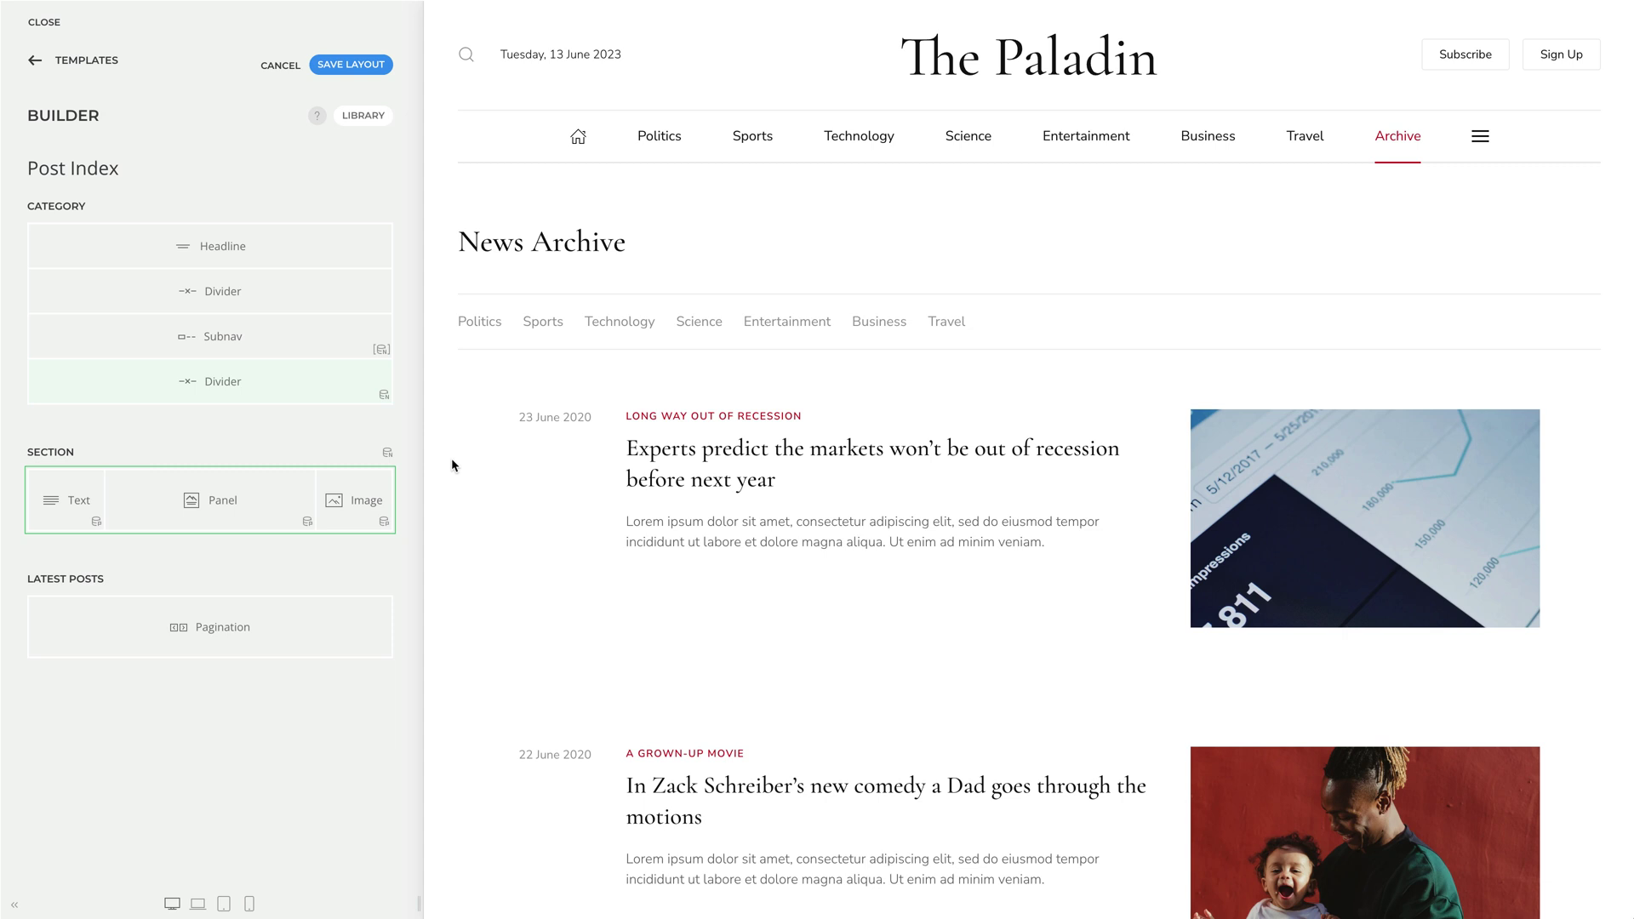
Step: Tick Remove bottom padding in the article section's Settings, then return to the builder
left_click(89, 459)
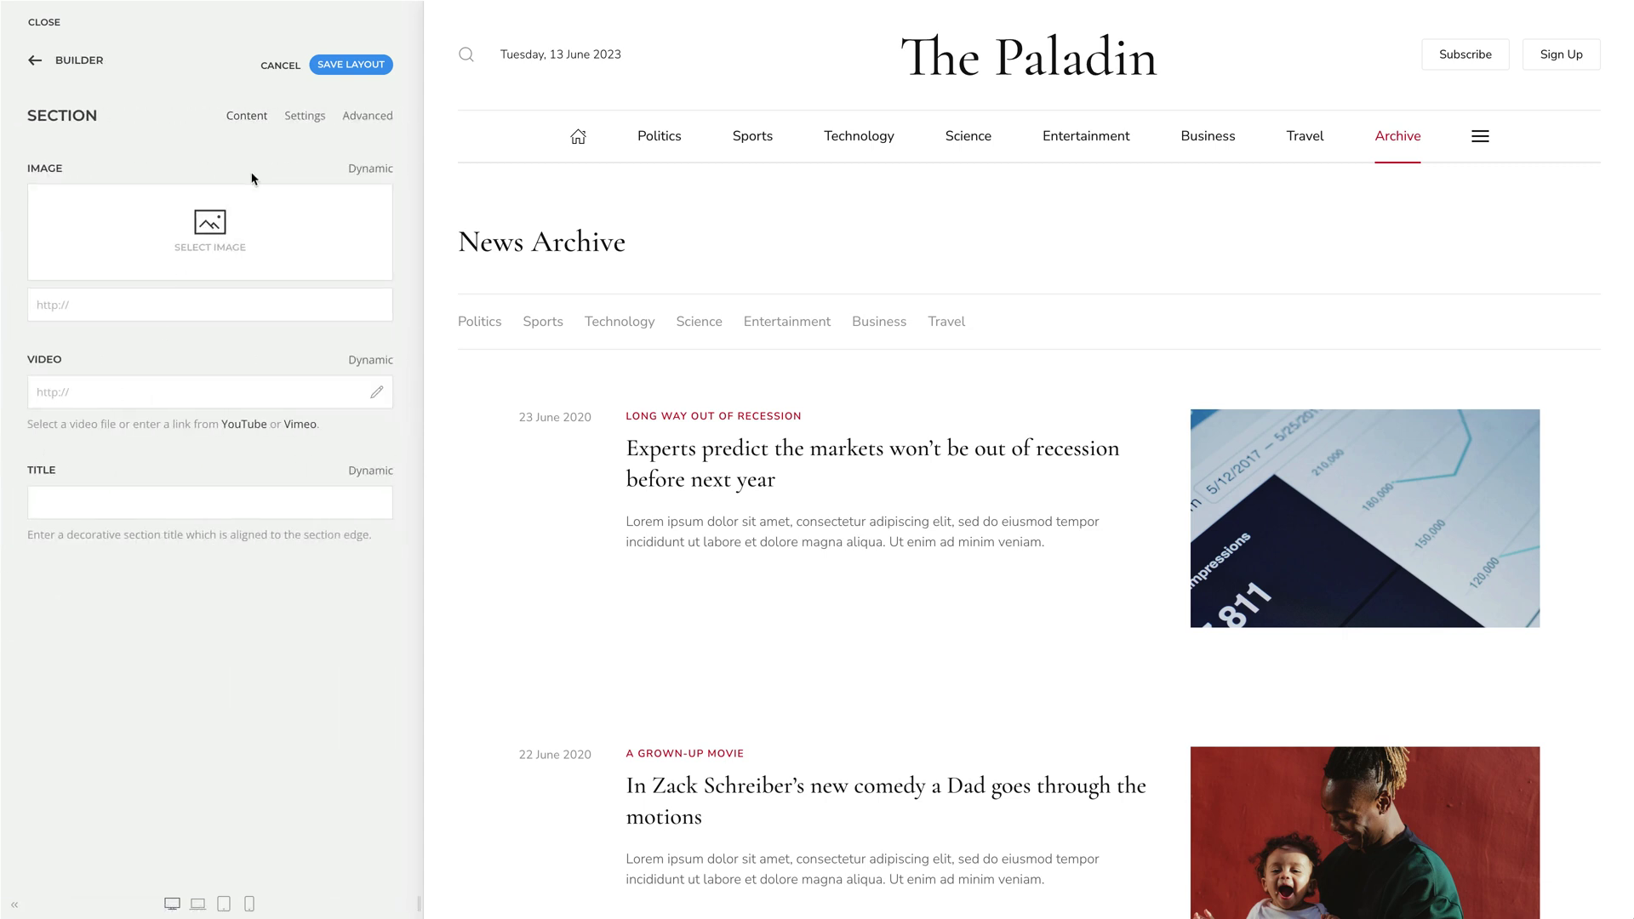
left_click(304, 119)
scroll(270, 383, "down", 5)
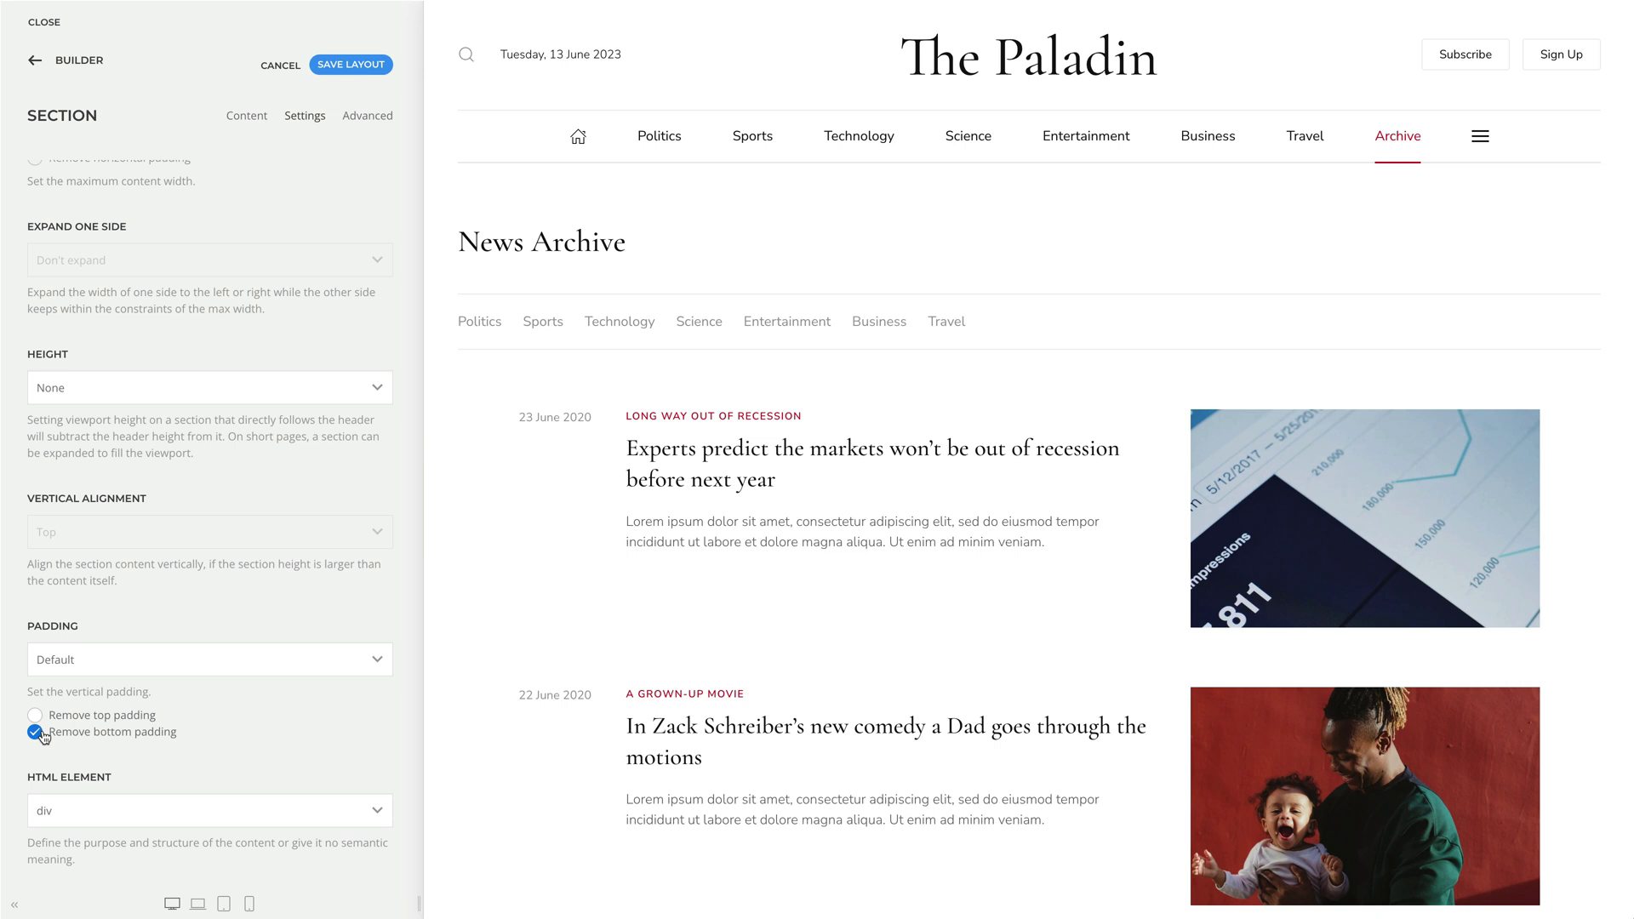
left_click(78, 62)
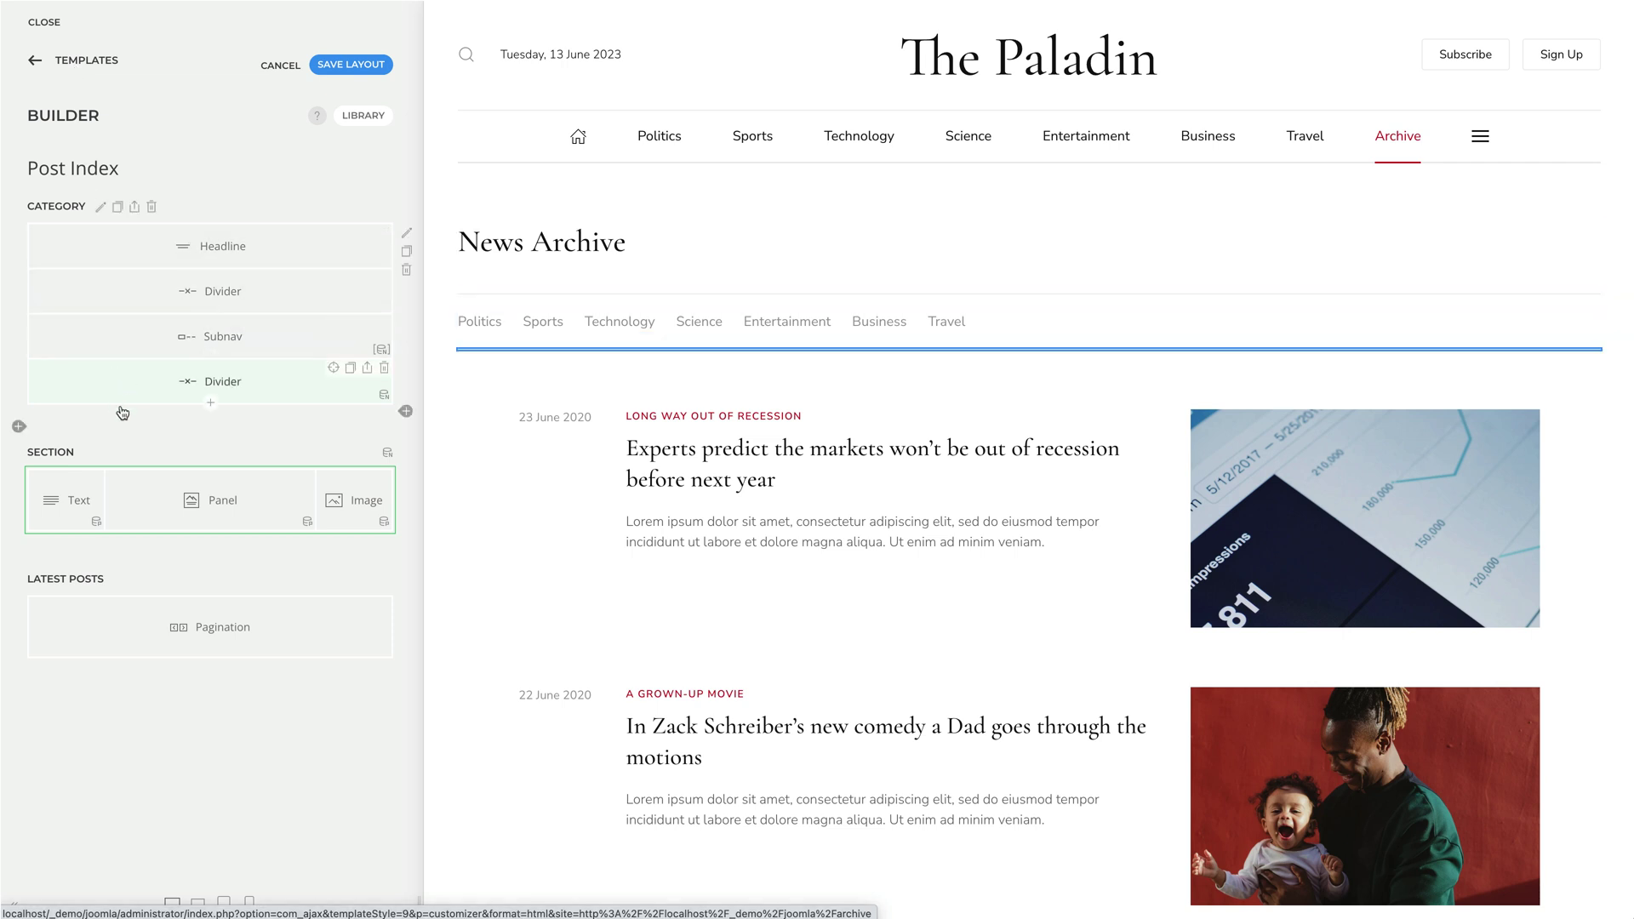
Step: Replace the article section with a new section above Latest Posts holding a Sublayout element
left_click(139, 455)
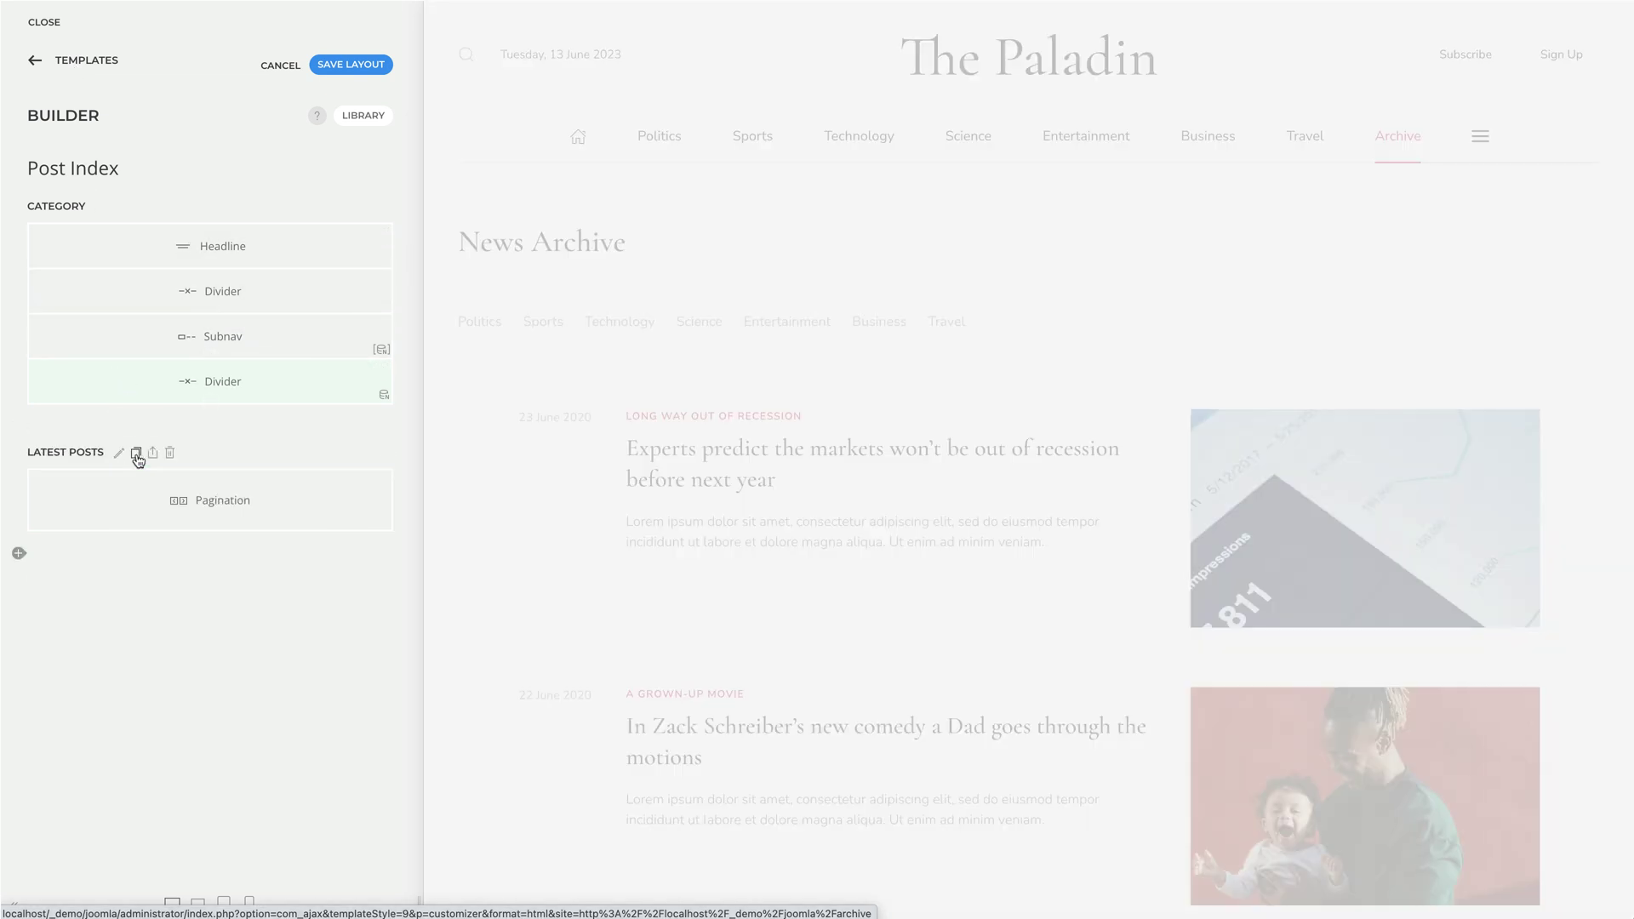
left_click(18, 553)
left_click_drag(34, 563, 59, 478)
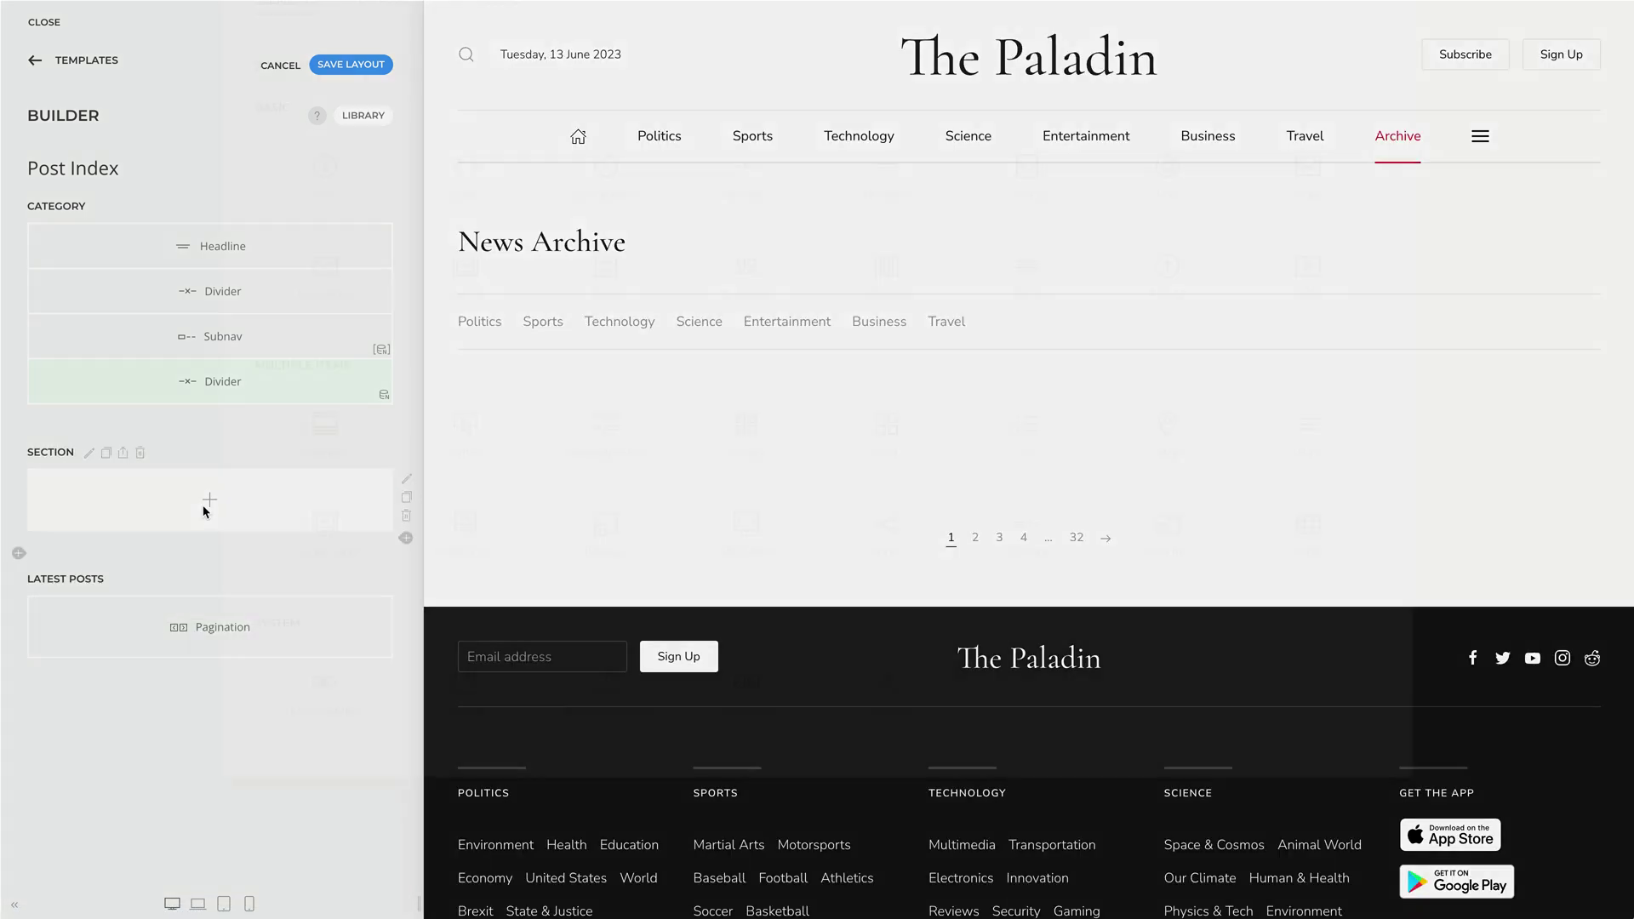
left_click(204, 502)
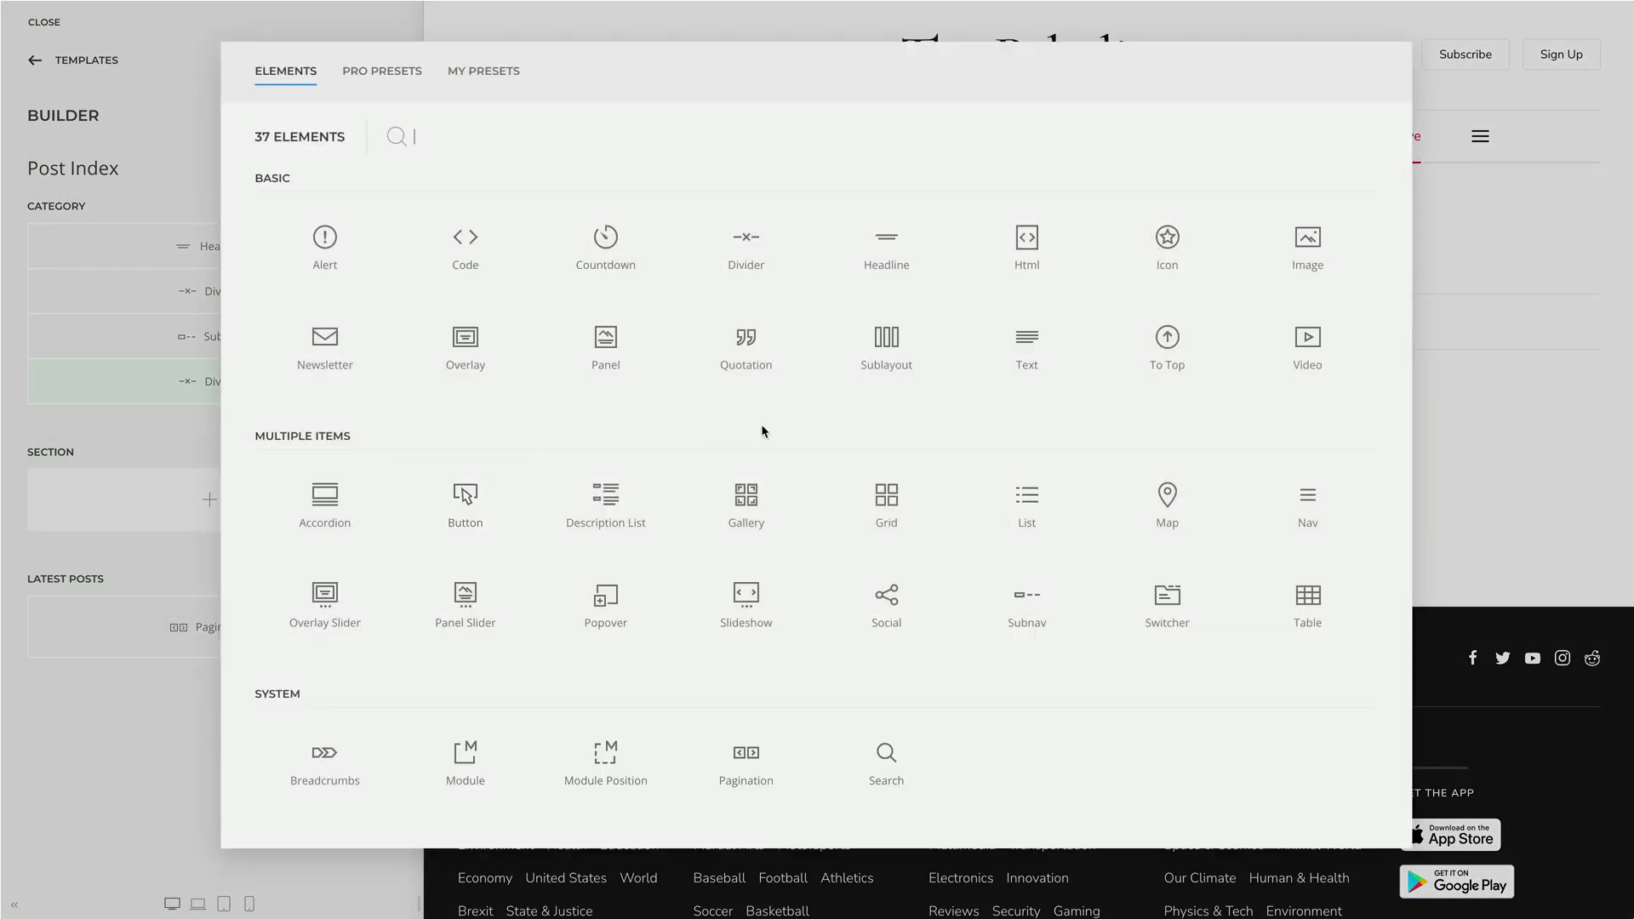
left_click(860, 392)
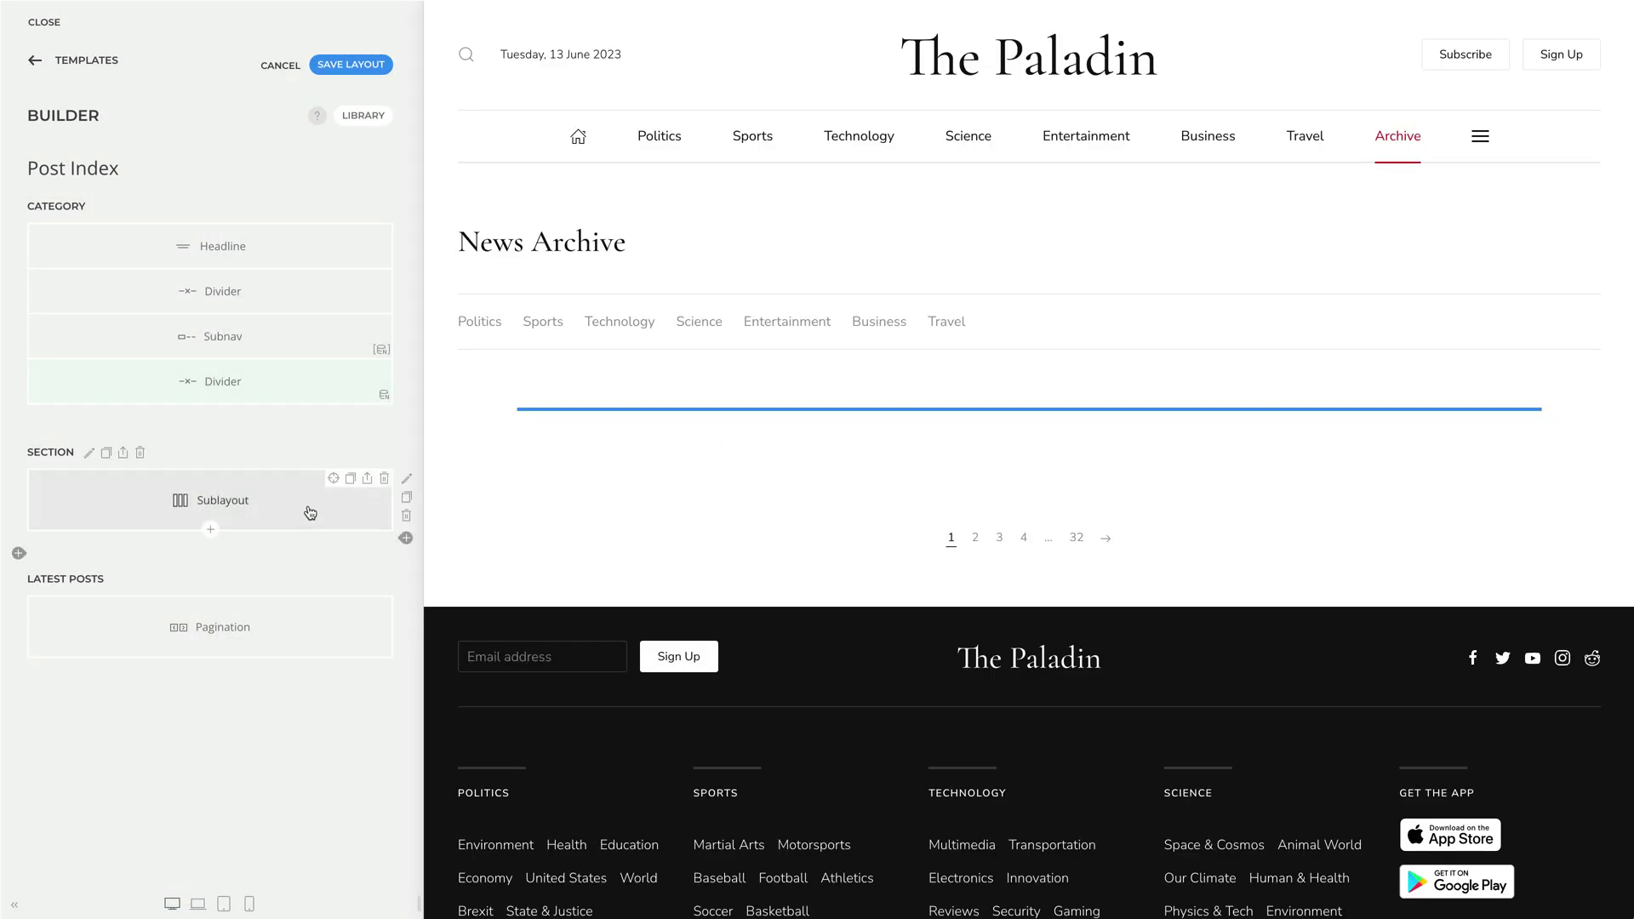
Step: Insert the saved 'Sublayout' layout from My Layouts into the Sublayout element
left_click(310, 512)
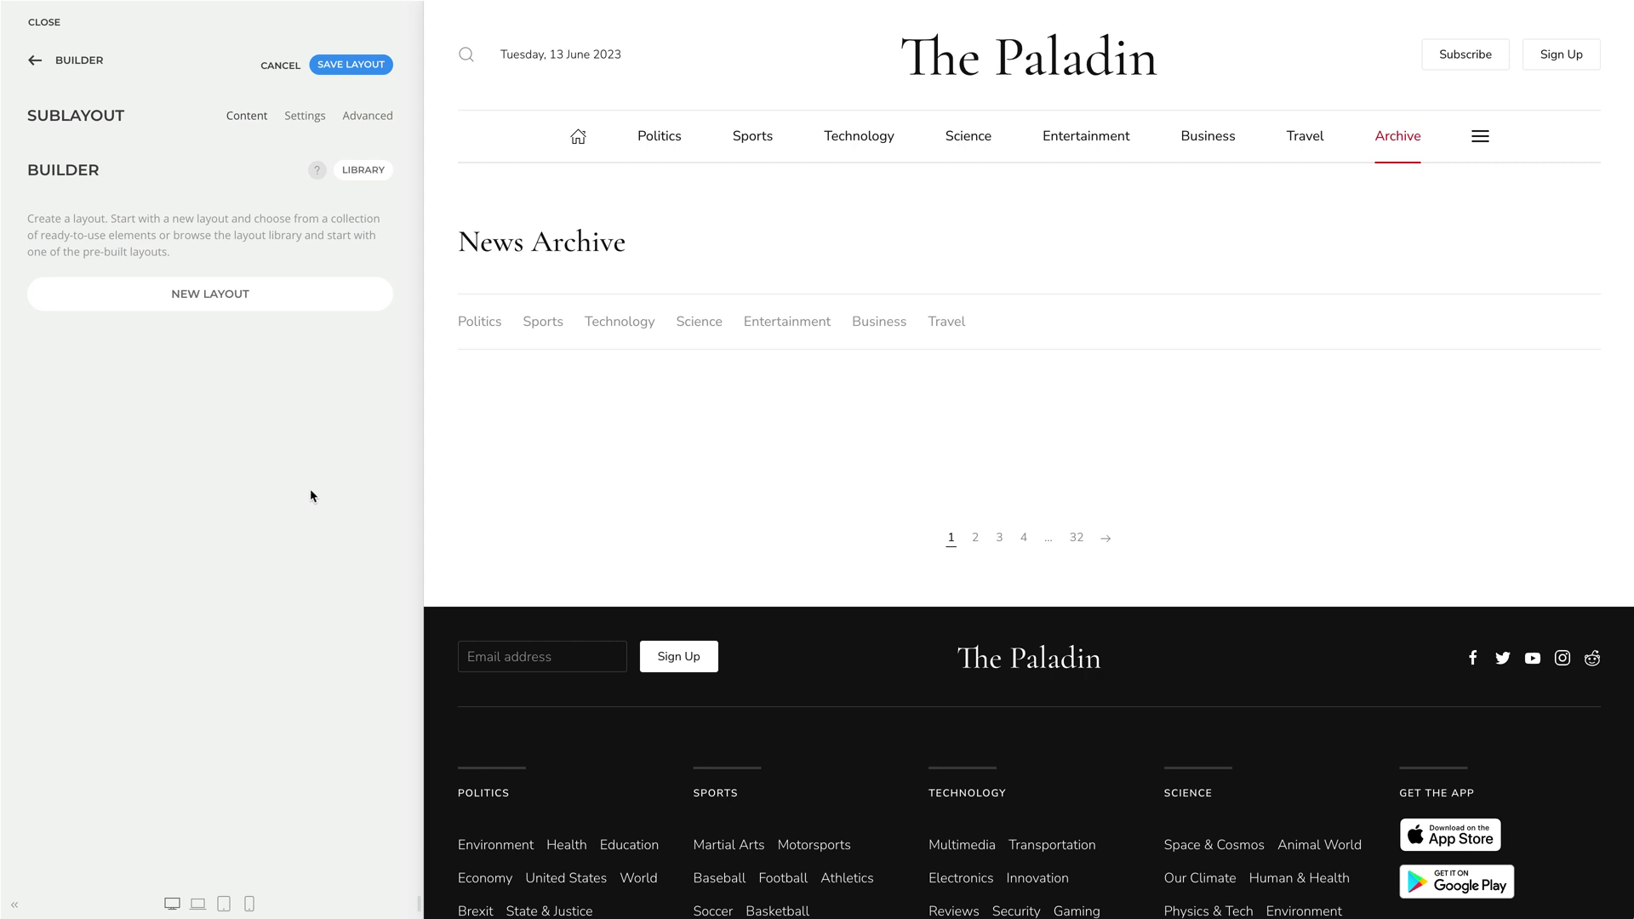
left_click(363, 171)
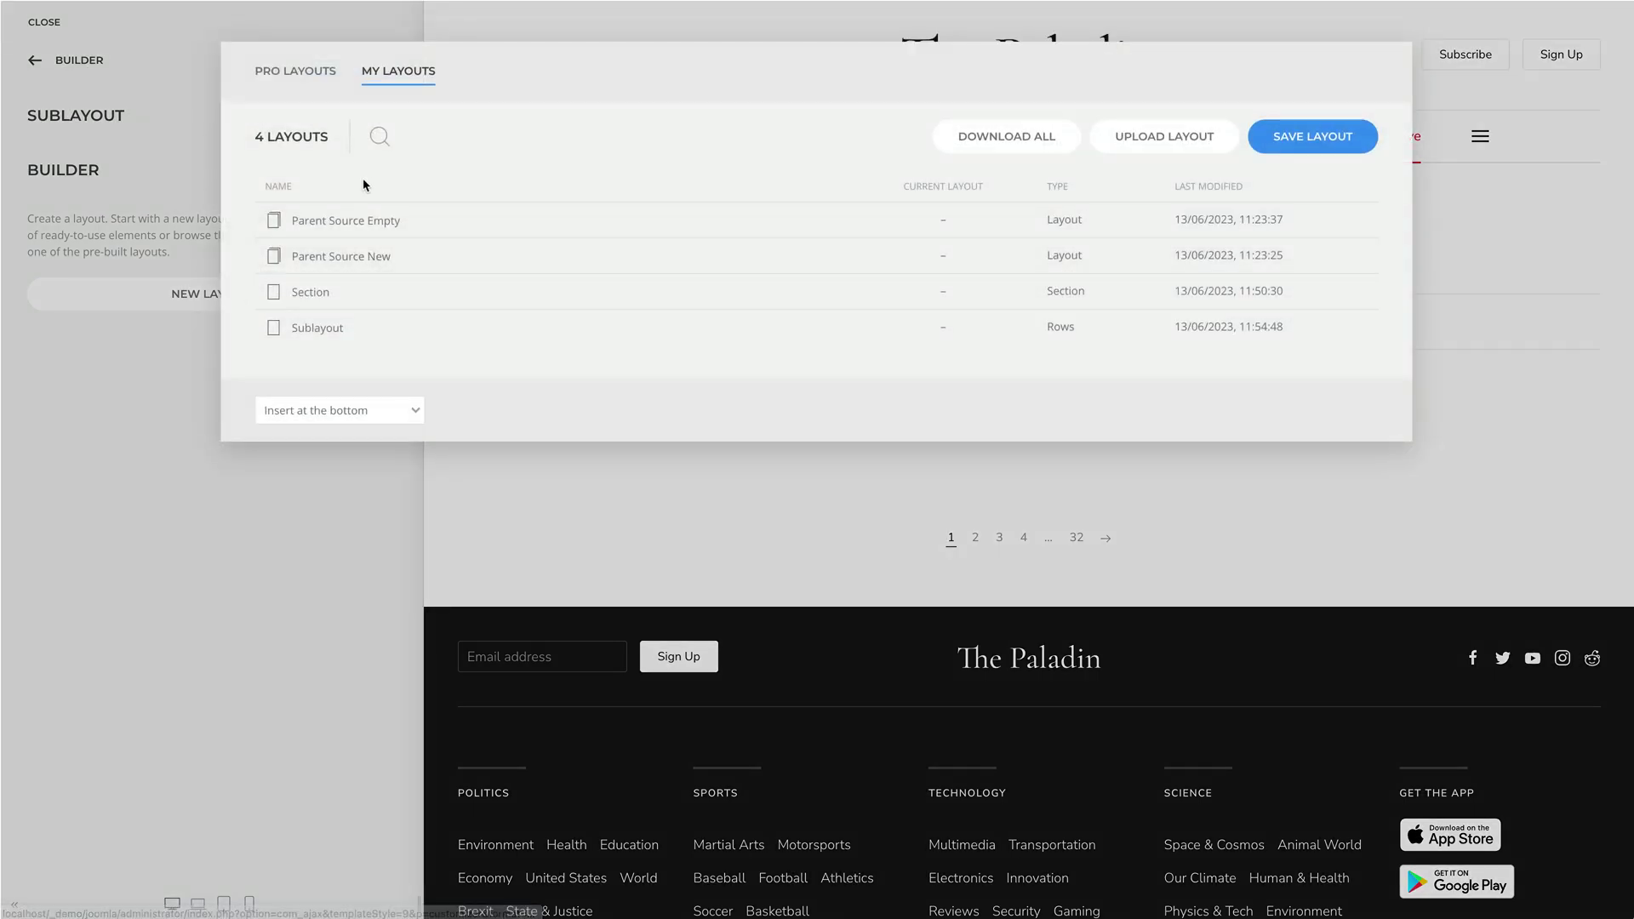
left_click(389, 327)
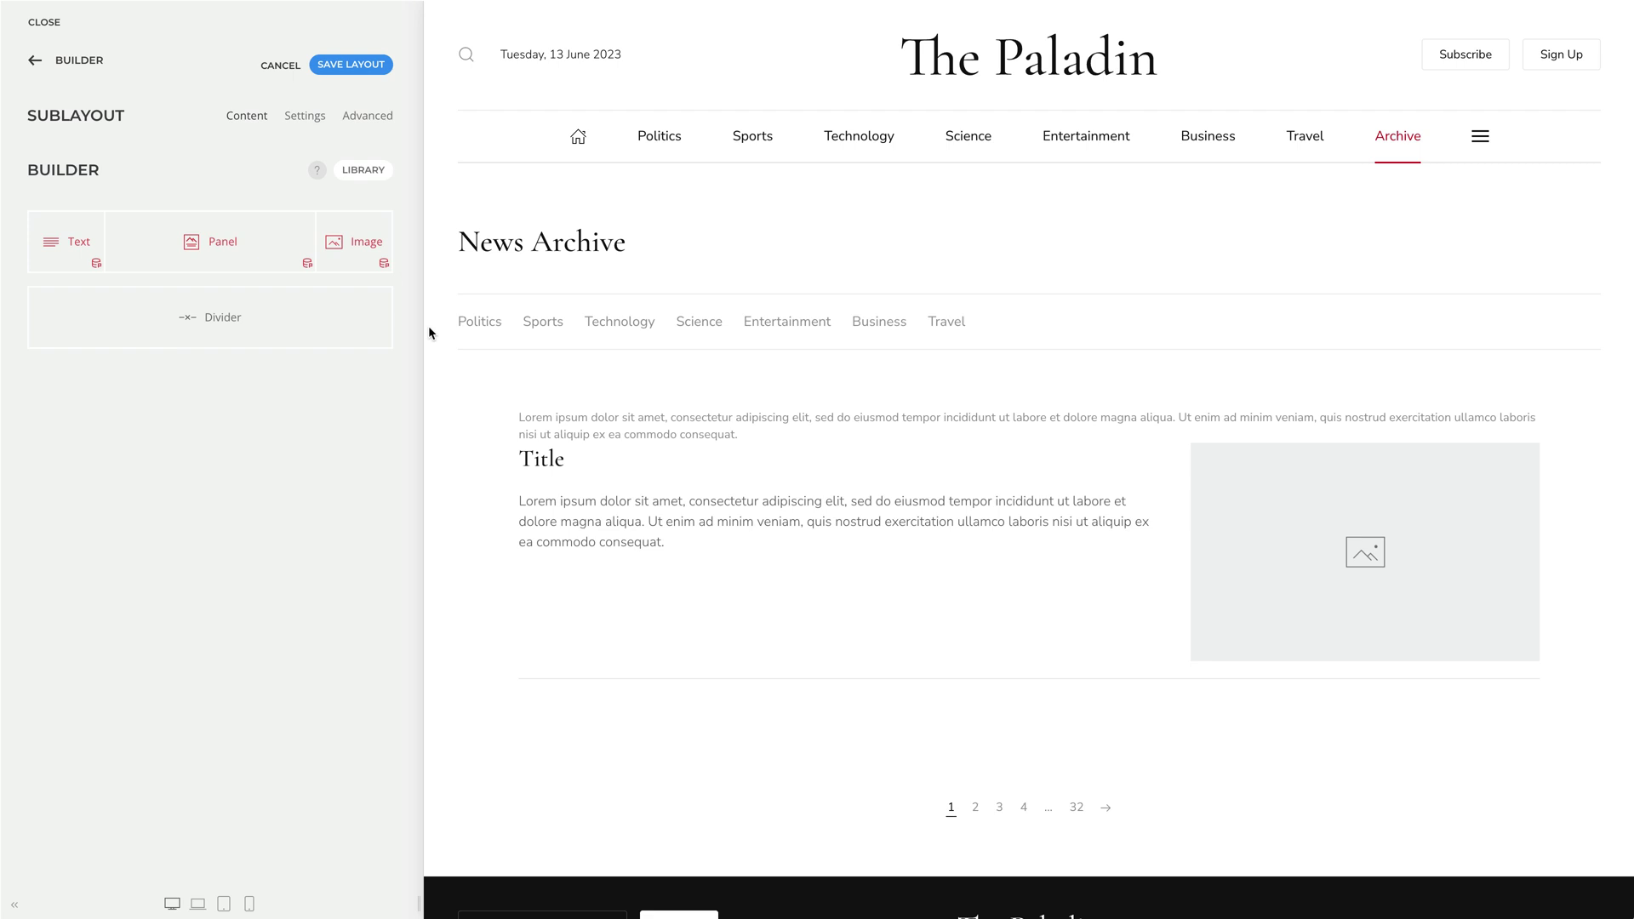
Step: Set the Sublayout's Dynamic Content source to Articles in its Advanced tab
left_click(374, 125)
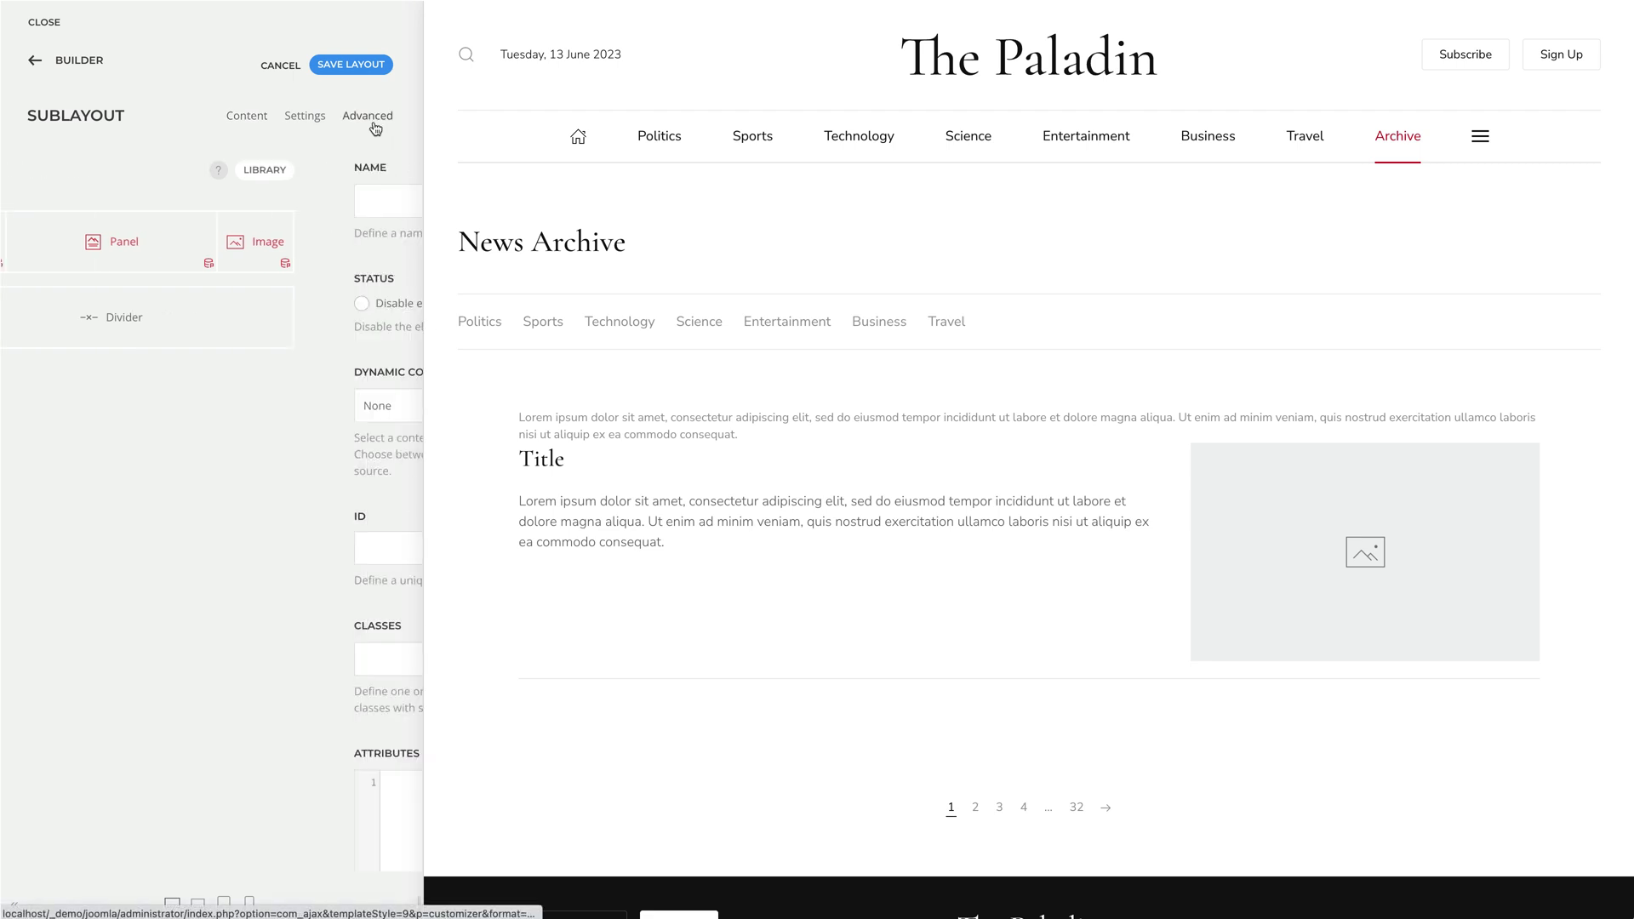
left_click(321, 408)
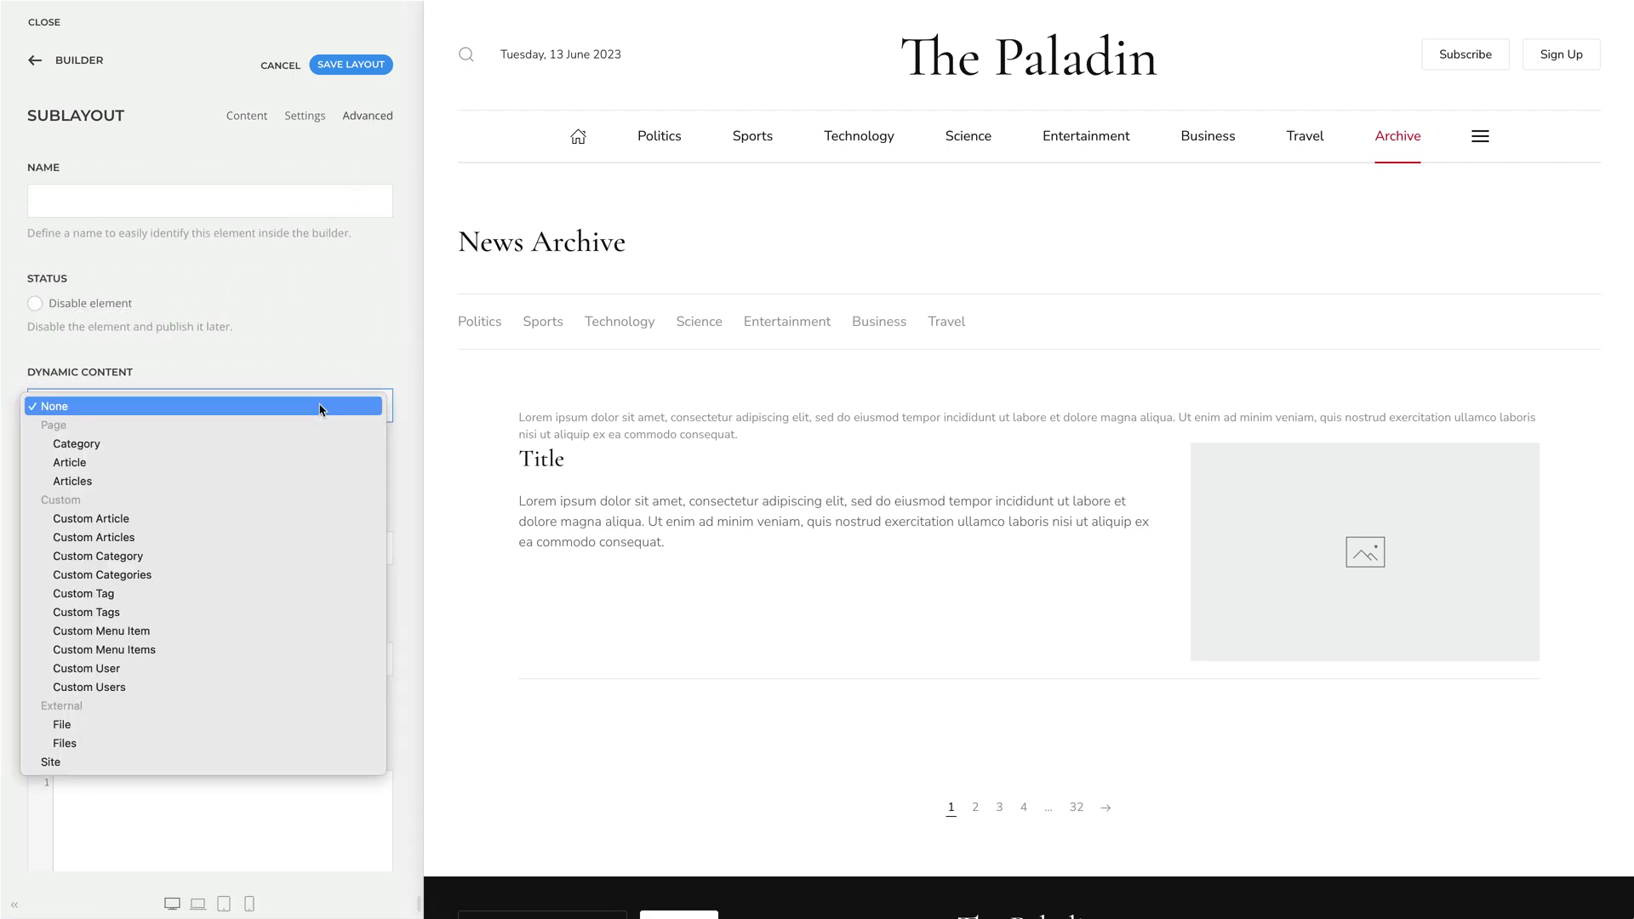
left_click(298, 481)
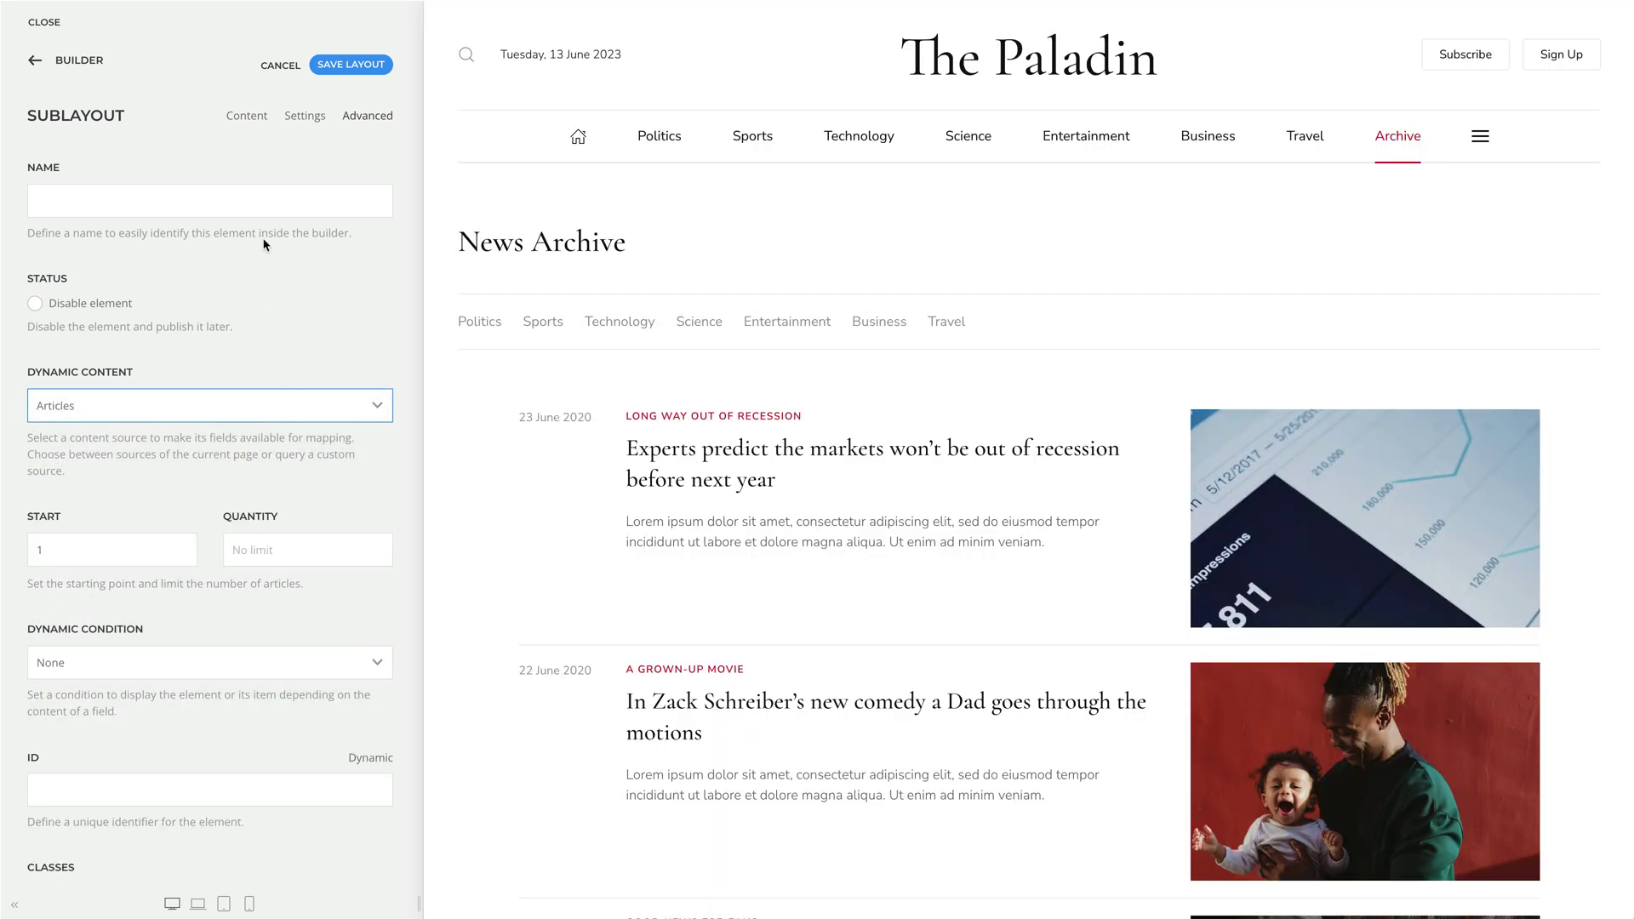
left_click(248, 126)
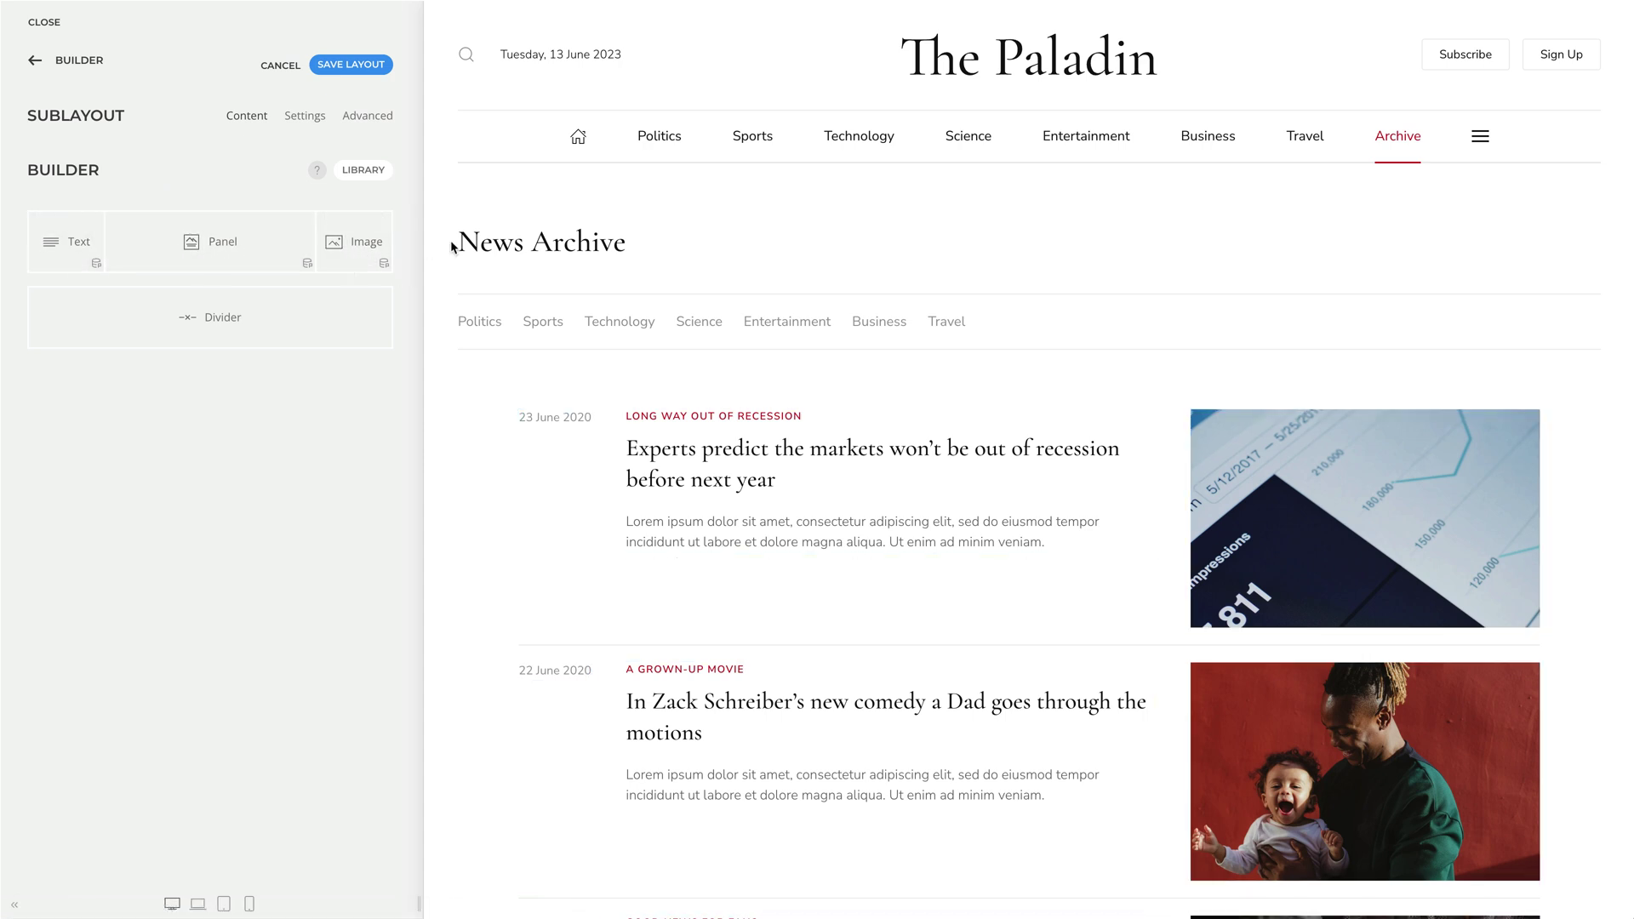
scroll(450, 247, "down", 4)
scroll(451, 245, "down", 7)
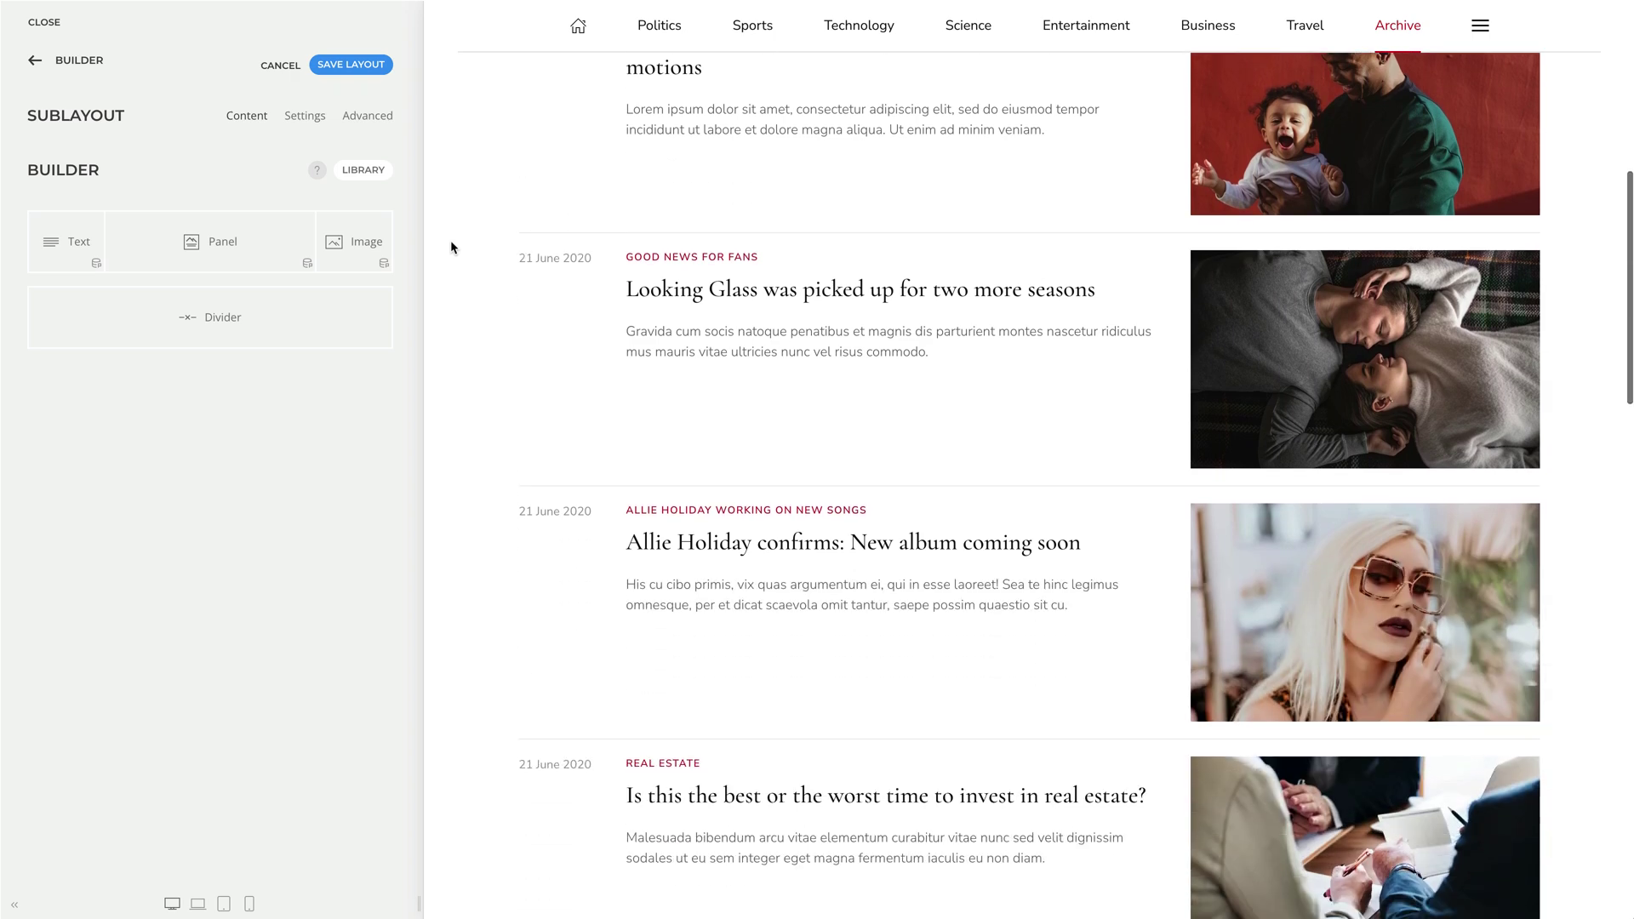
scroll(451, 247, "down", 4)
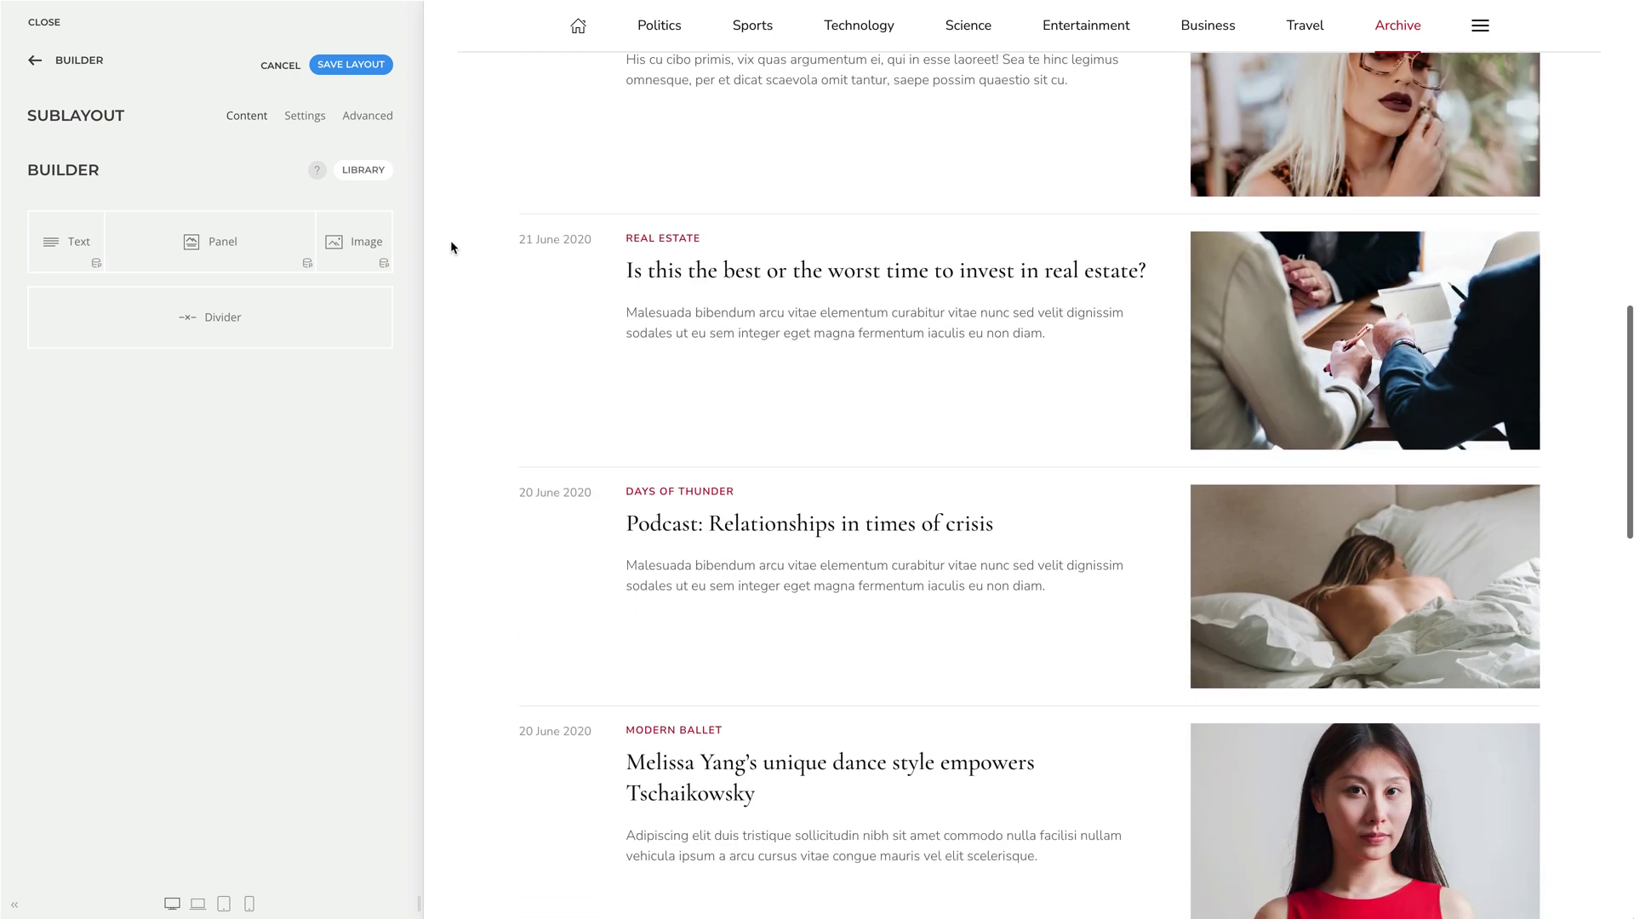
scroll(451, 247, "down", 5)
scroll(451, 247, "down", 4)
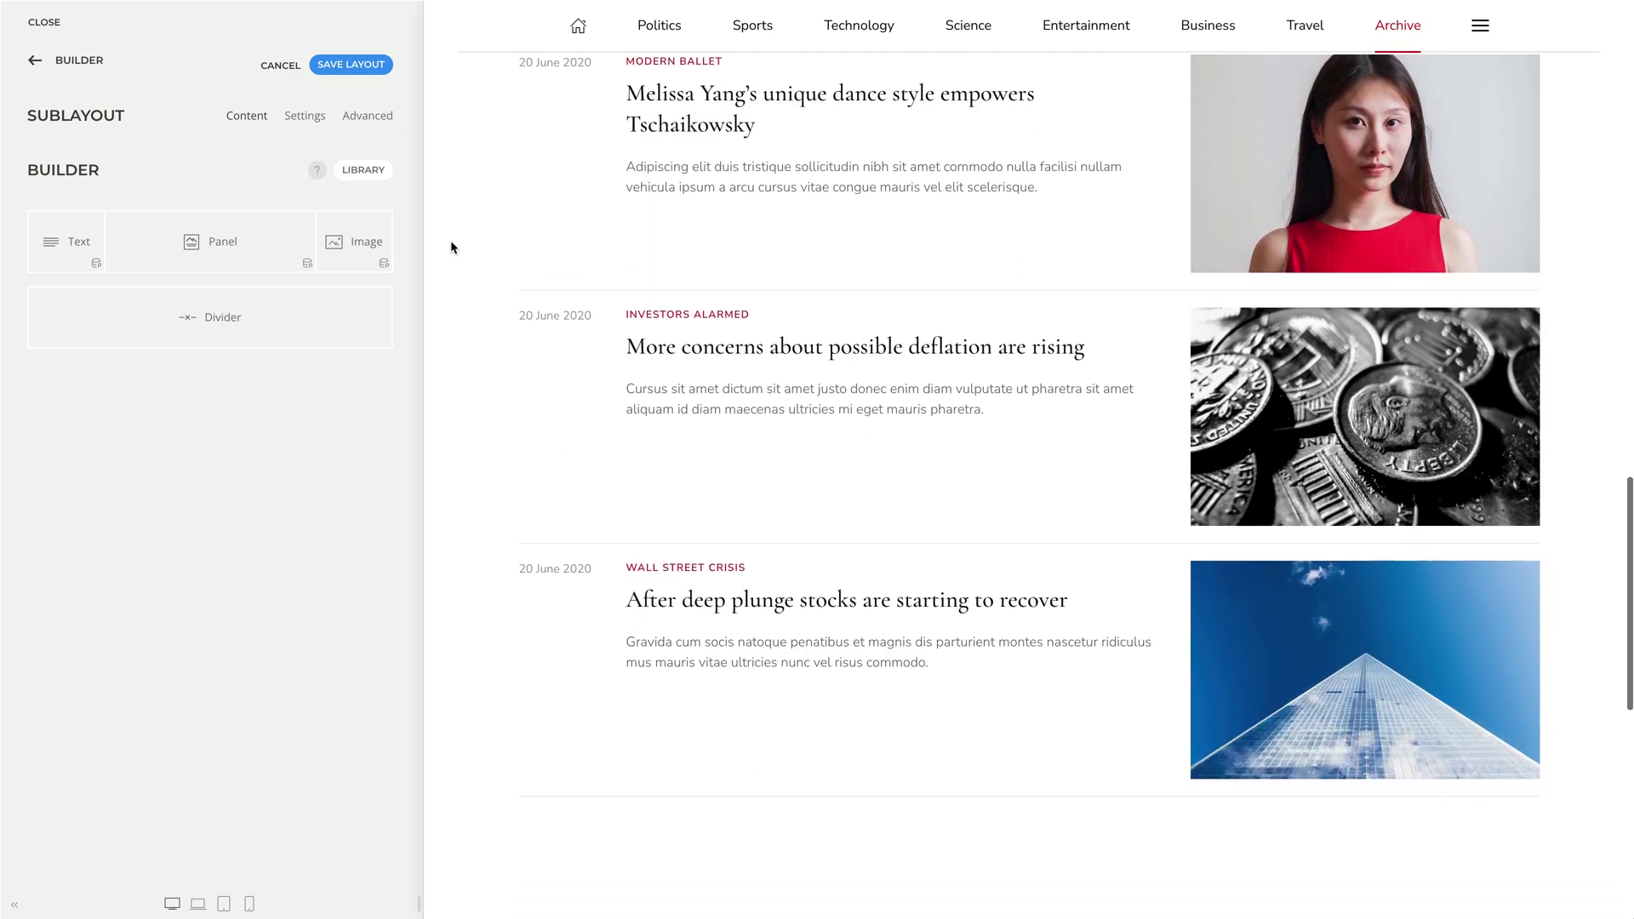
mouse_move(299, 324)
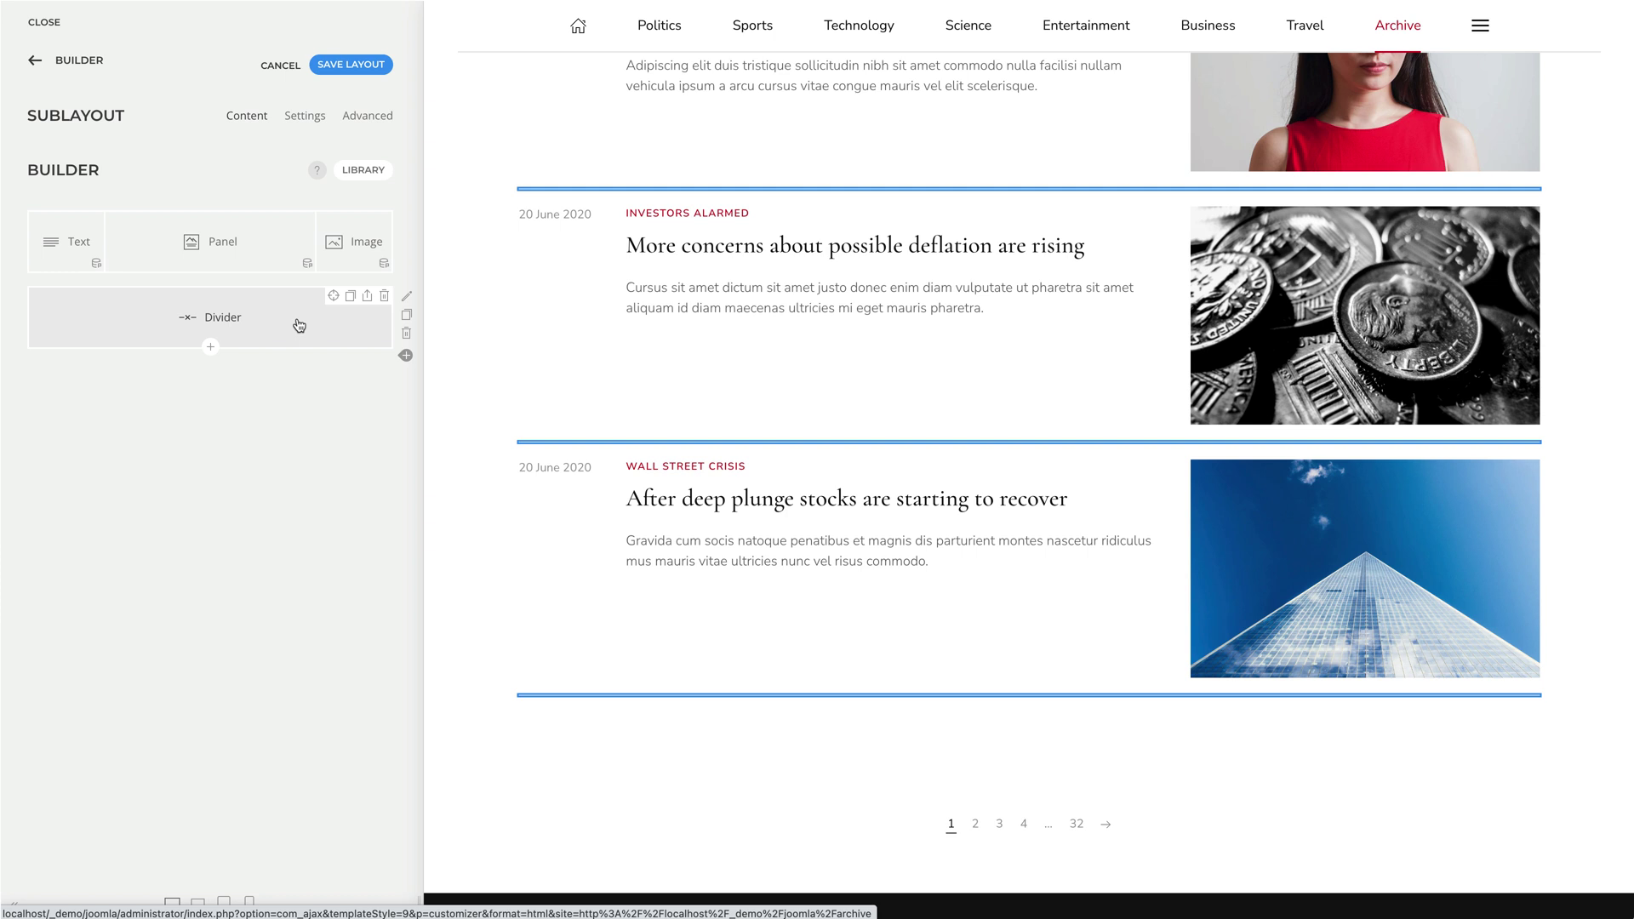
Step: Bind the Divider row's dynamic content to the parent Articles
left_click(405, 305)
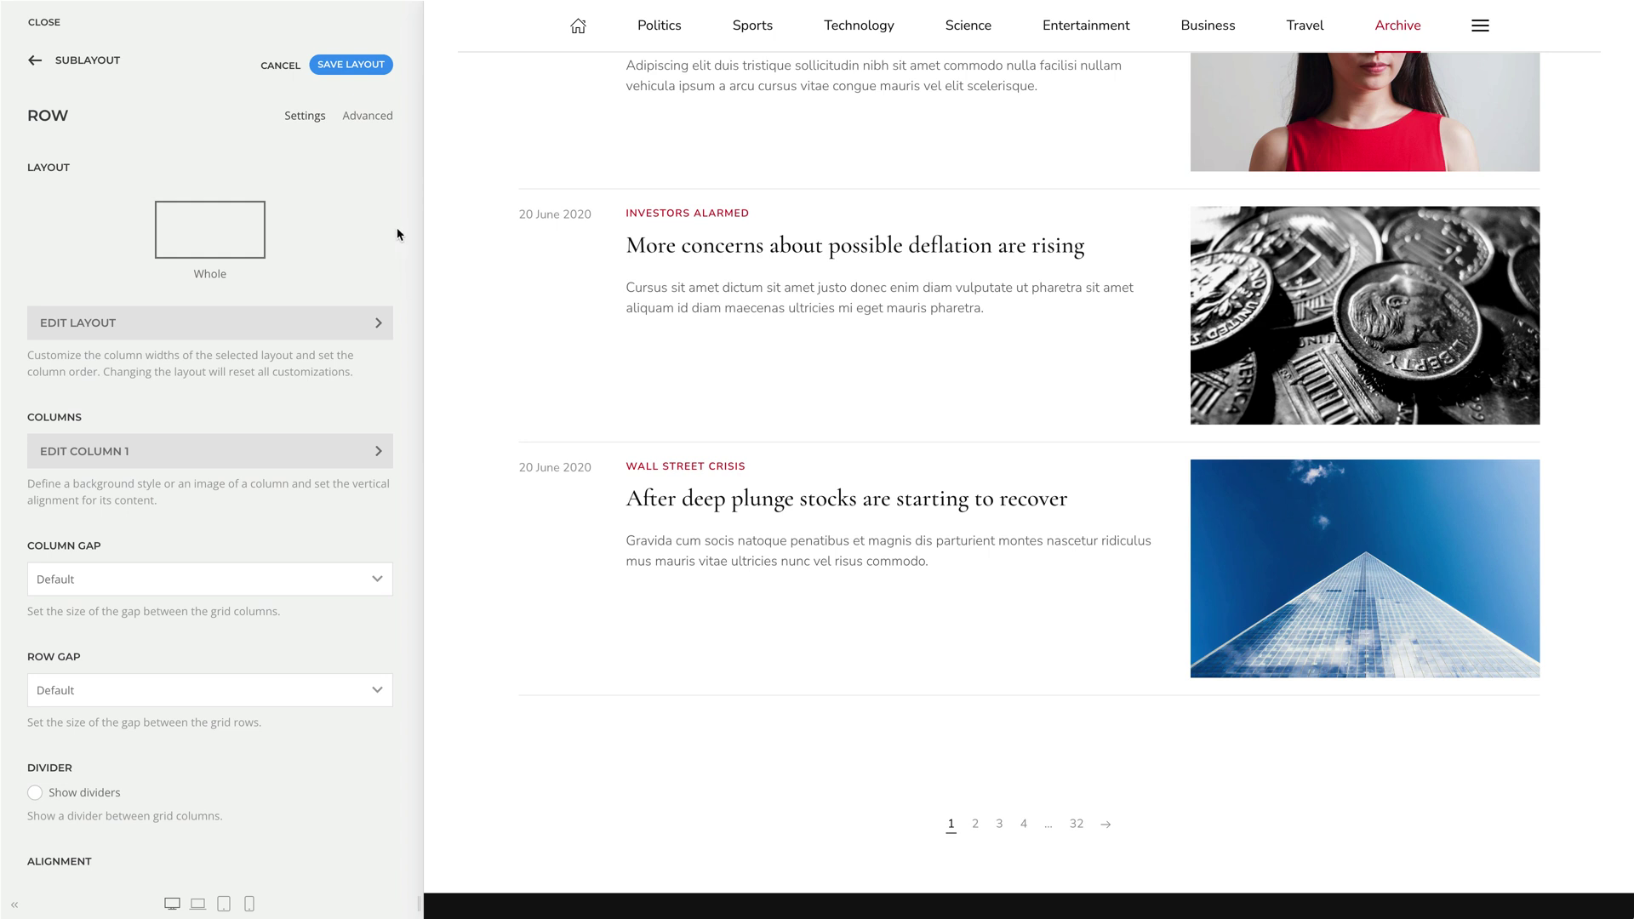
left_click(368, 116)
left_click(324, 292)
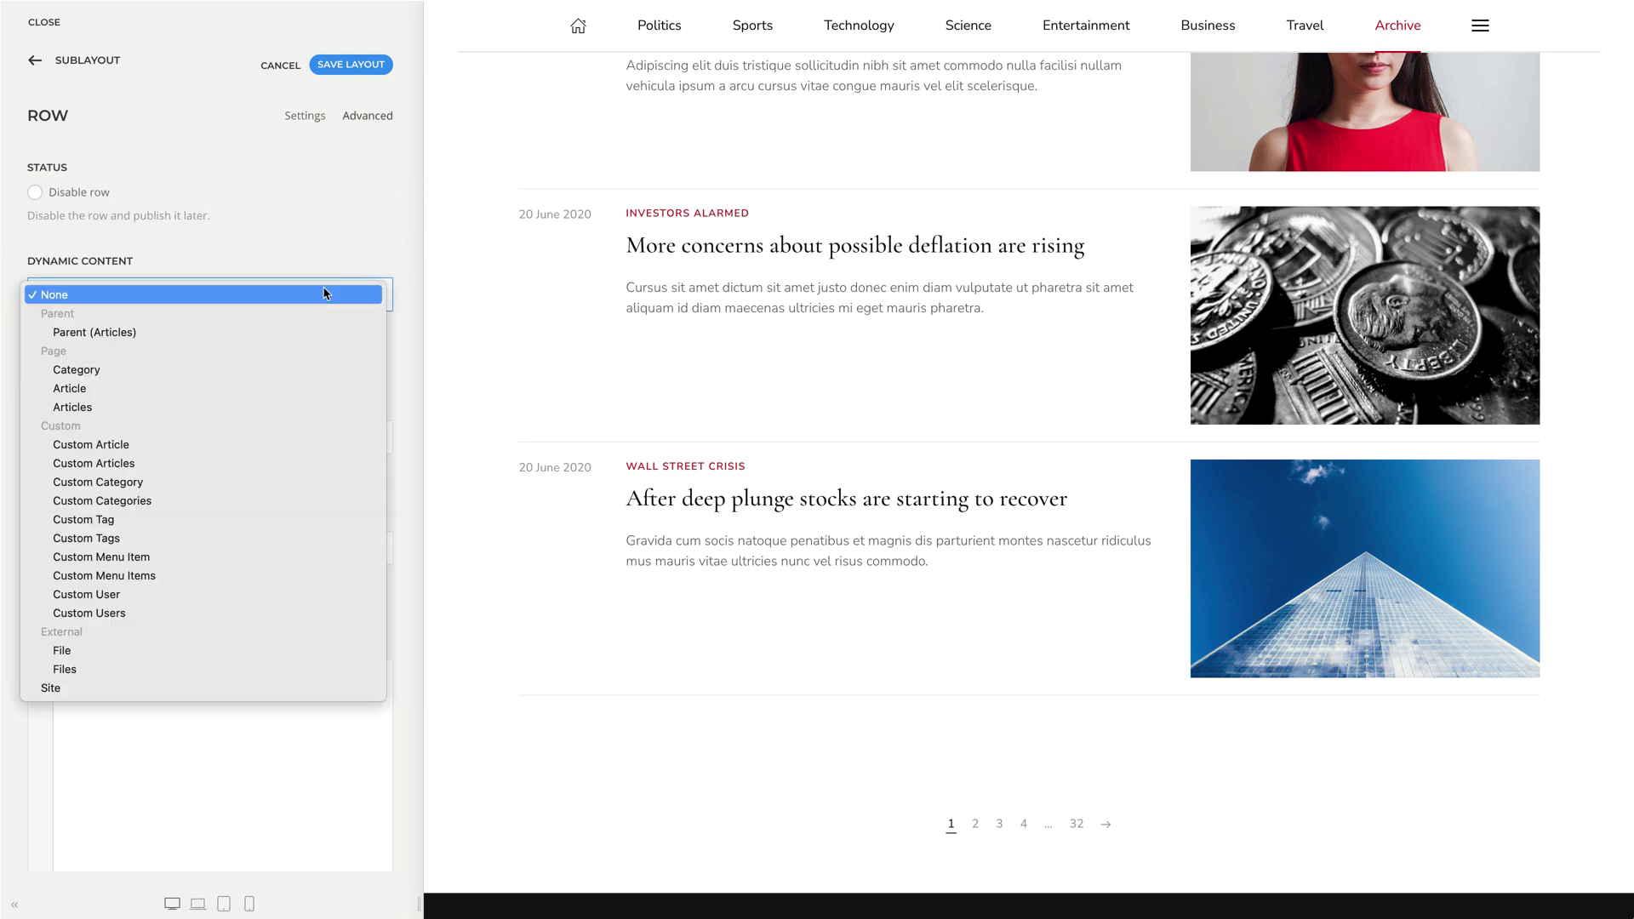
left_click(312, 333)
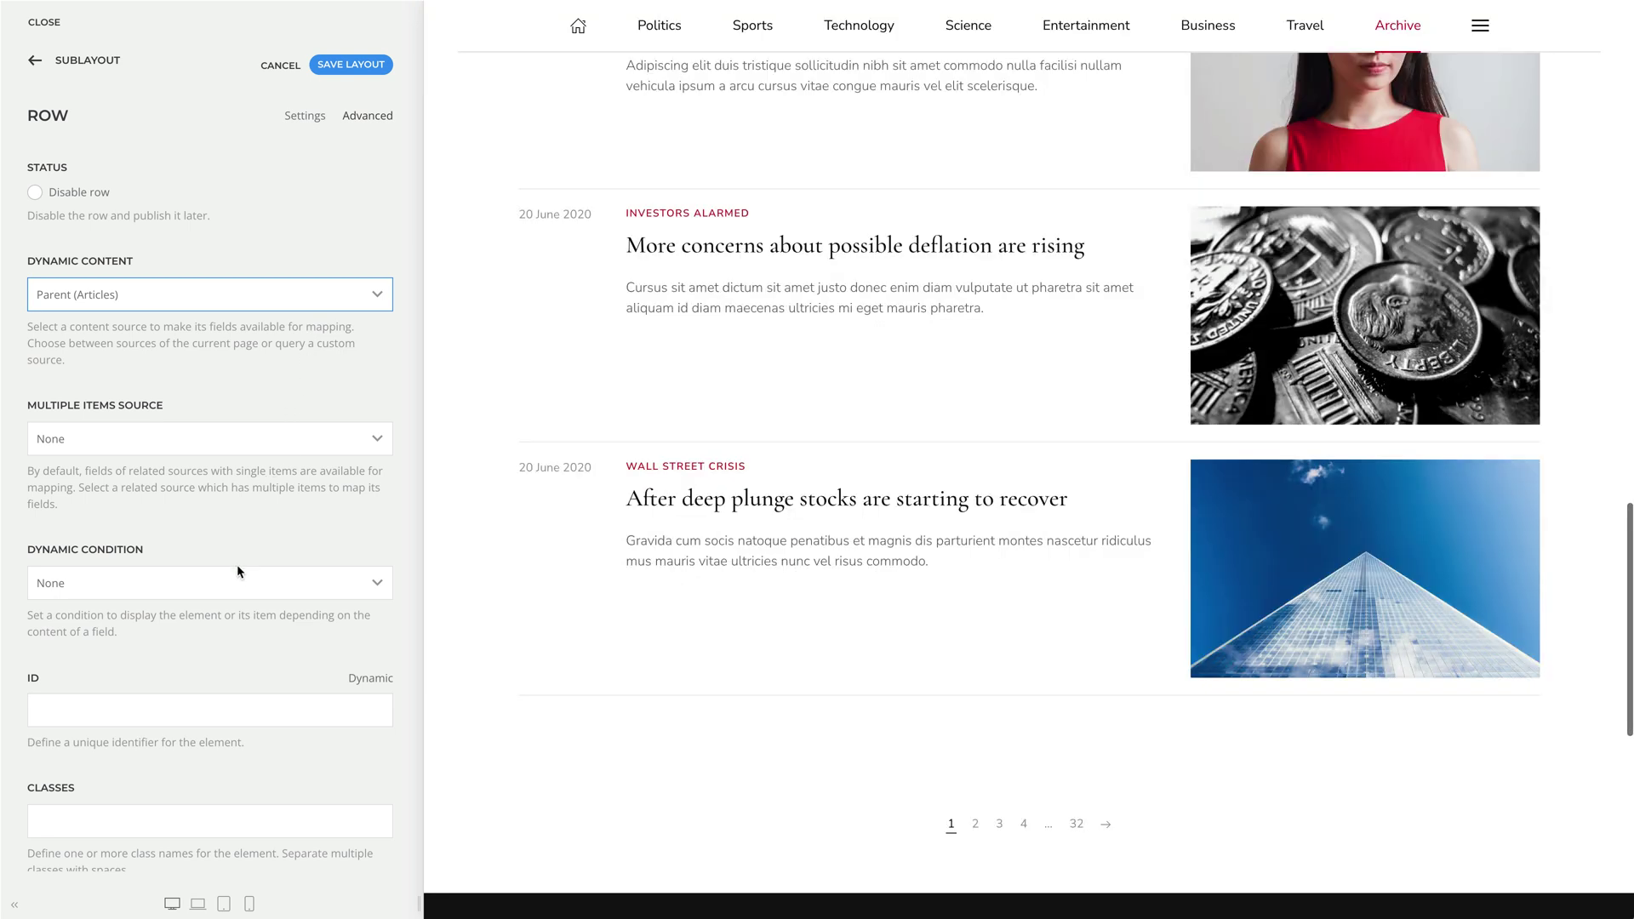
Step: Give the Divider row the dynamic condition Last Item is empty
left_click(234, 580)
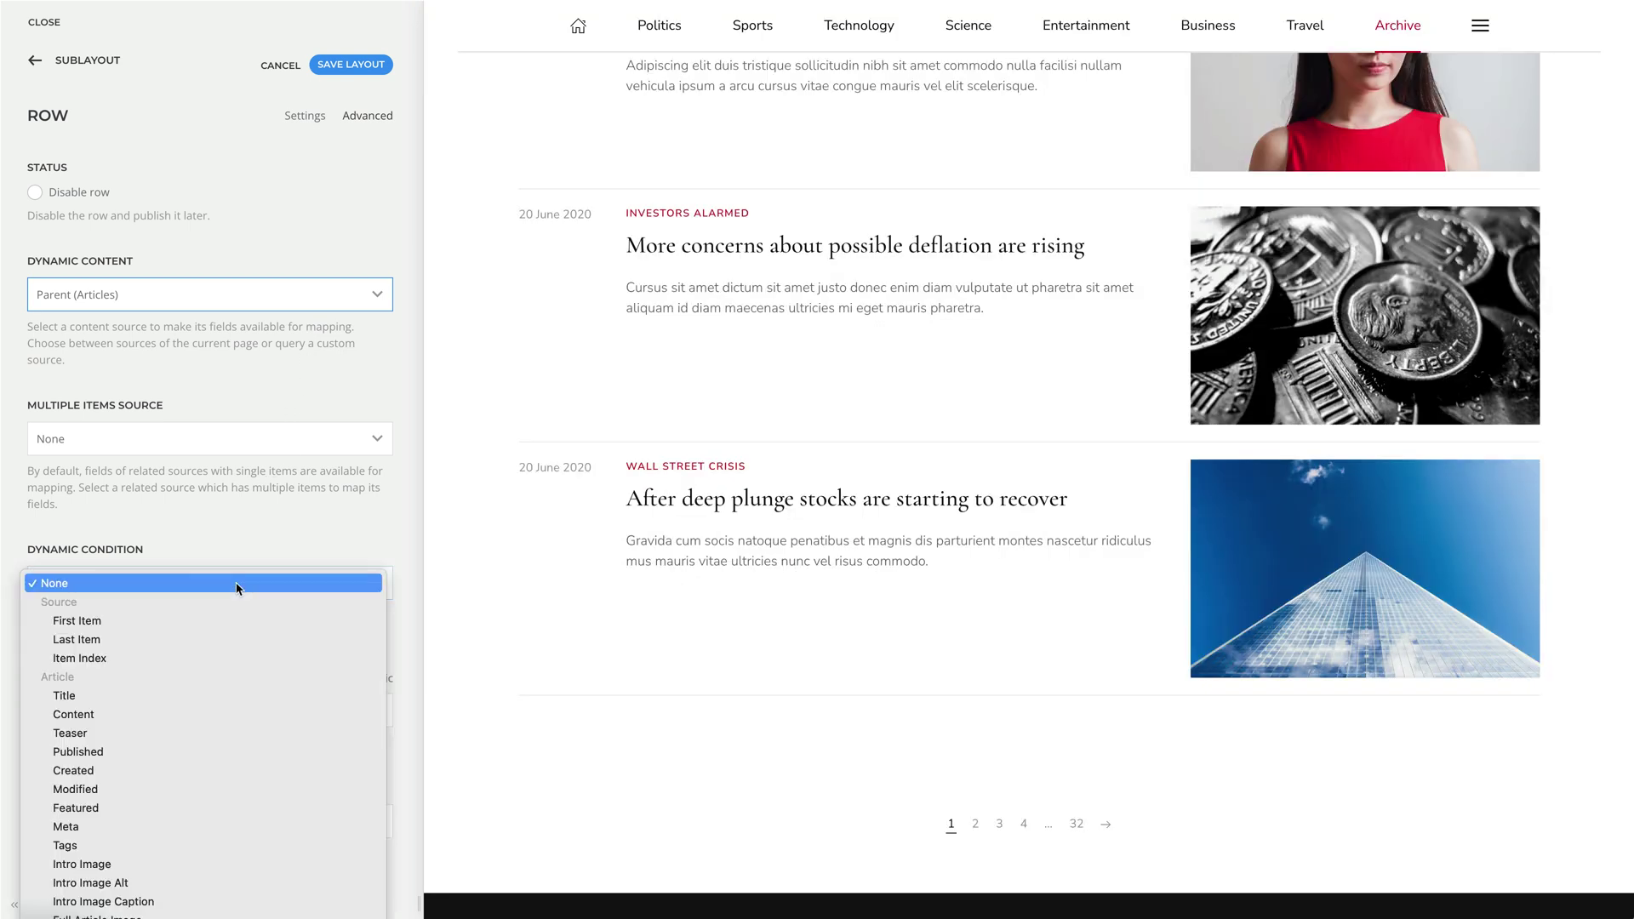
left_click(228, 638)
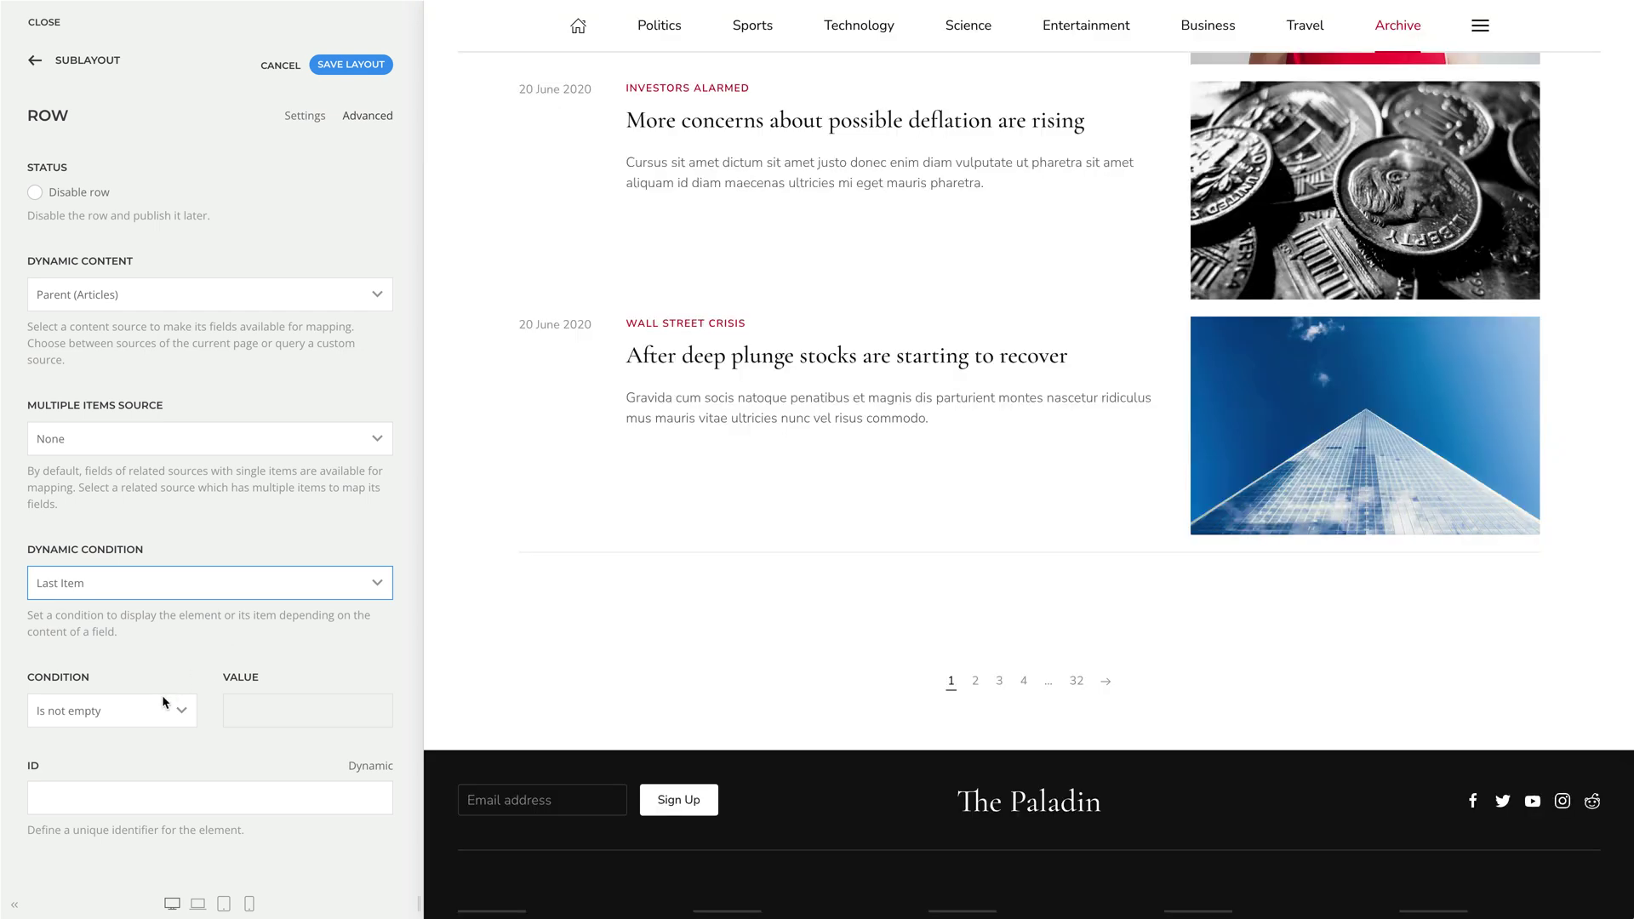
left_click(142, 715)
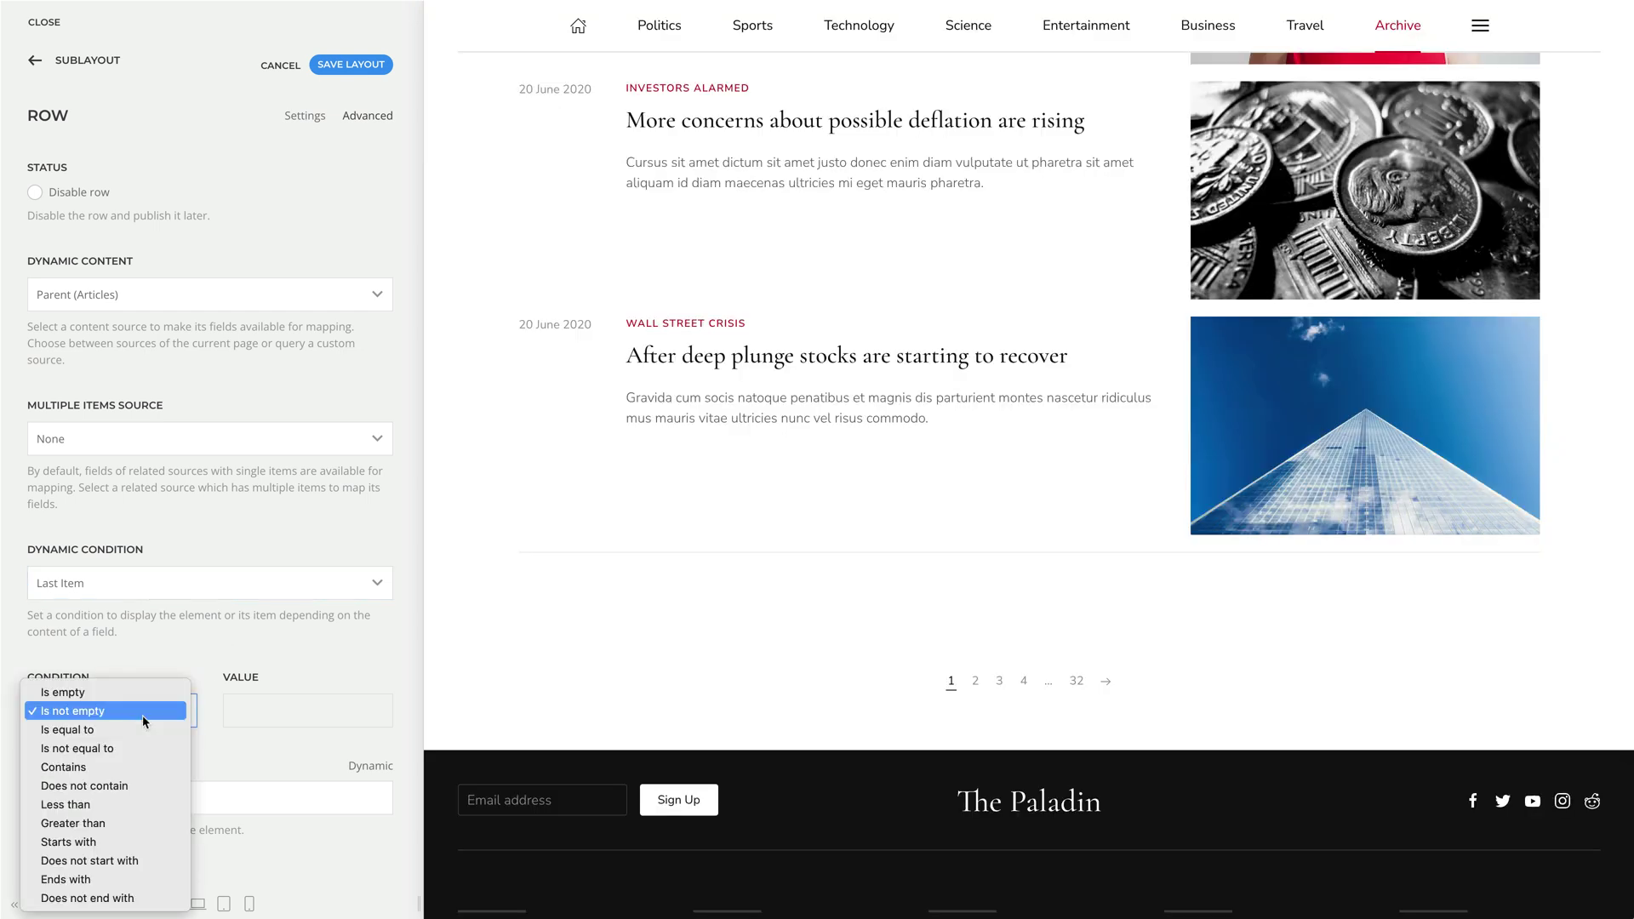
left_click(146, 693)
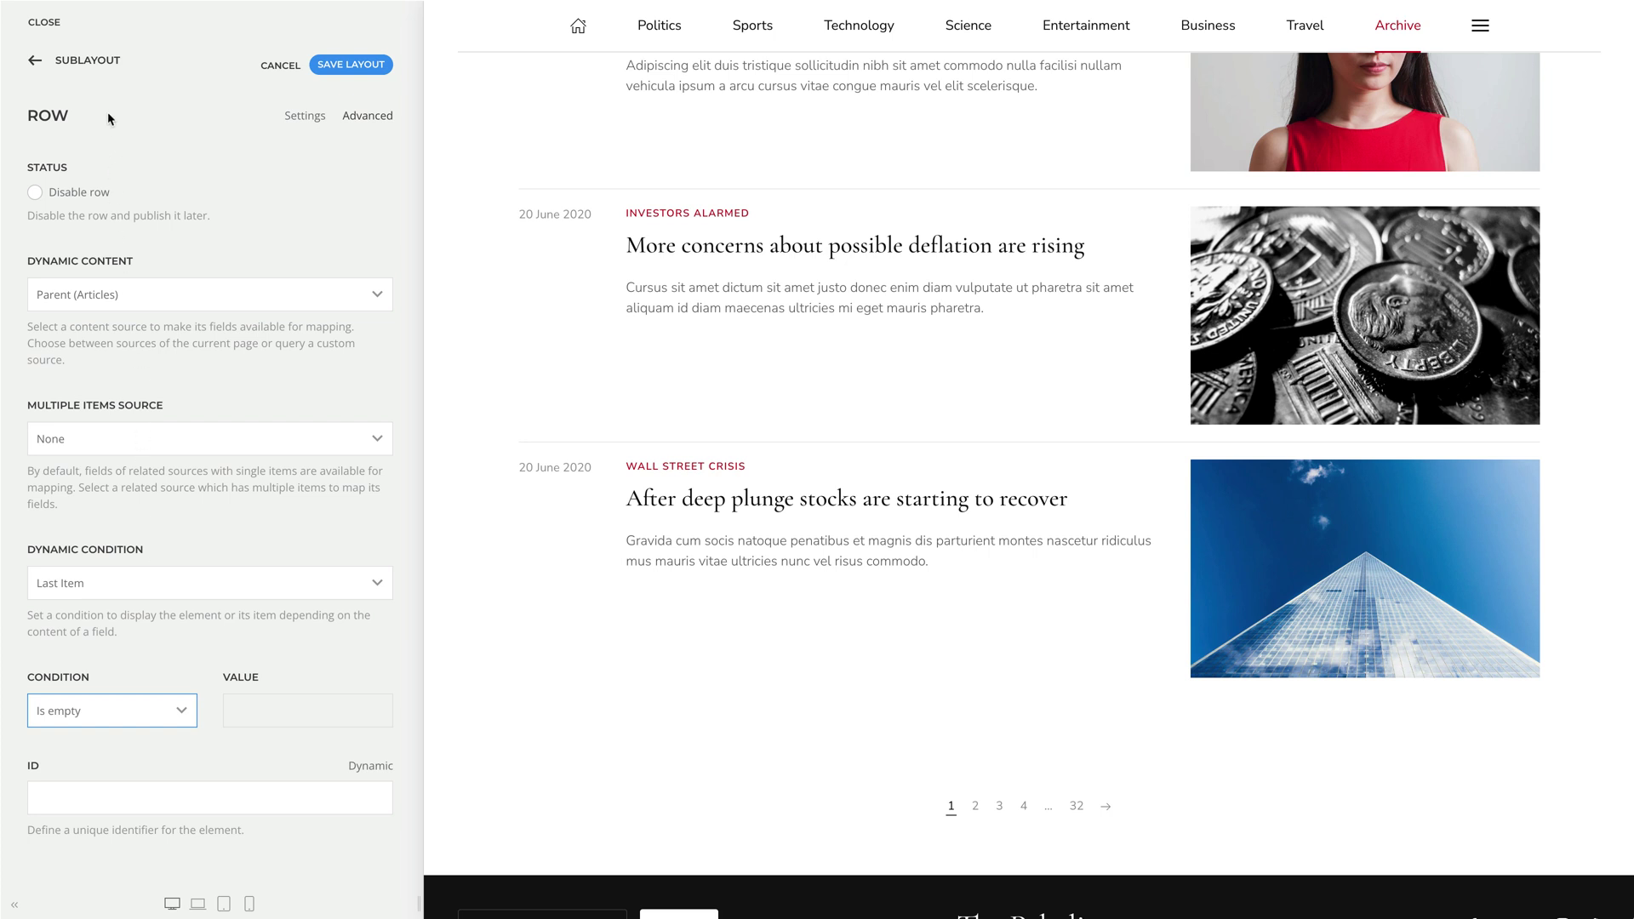
Step: Save the layout and go back to the Post Index template builder
left_click(105, 62)
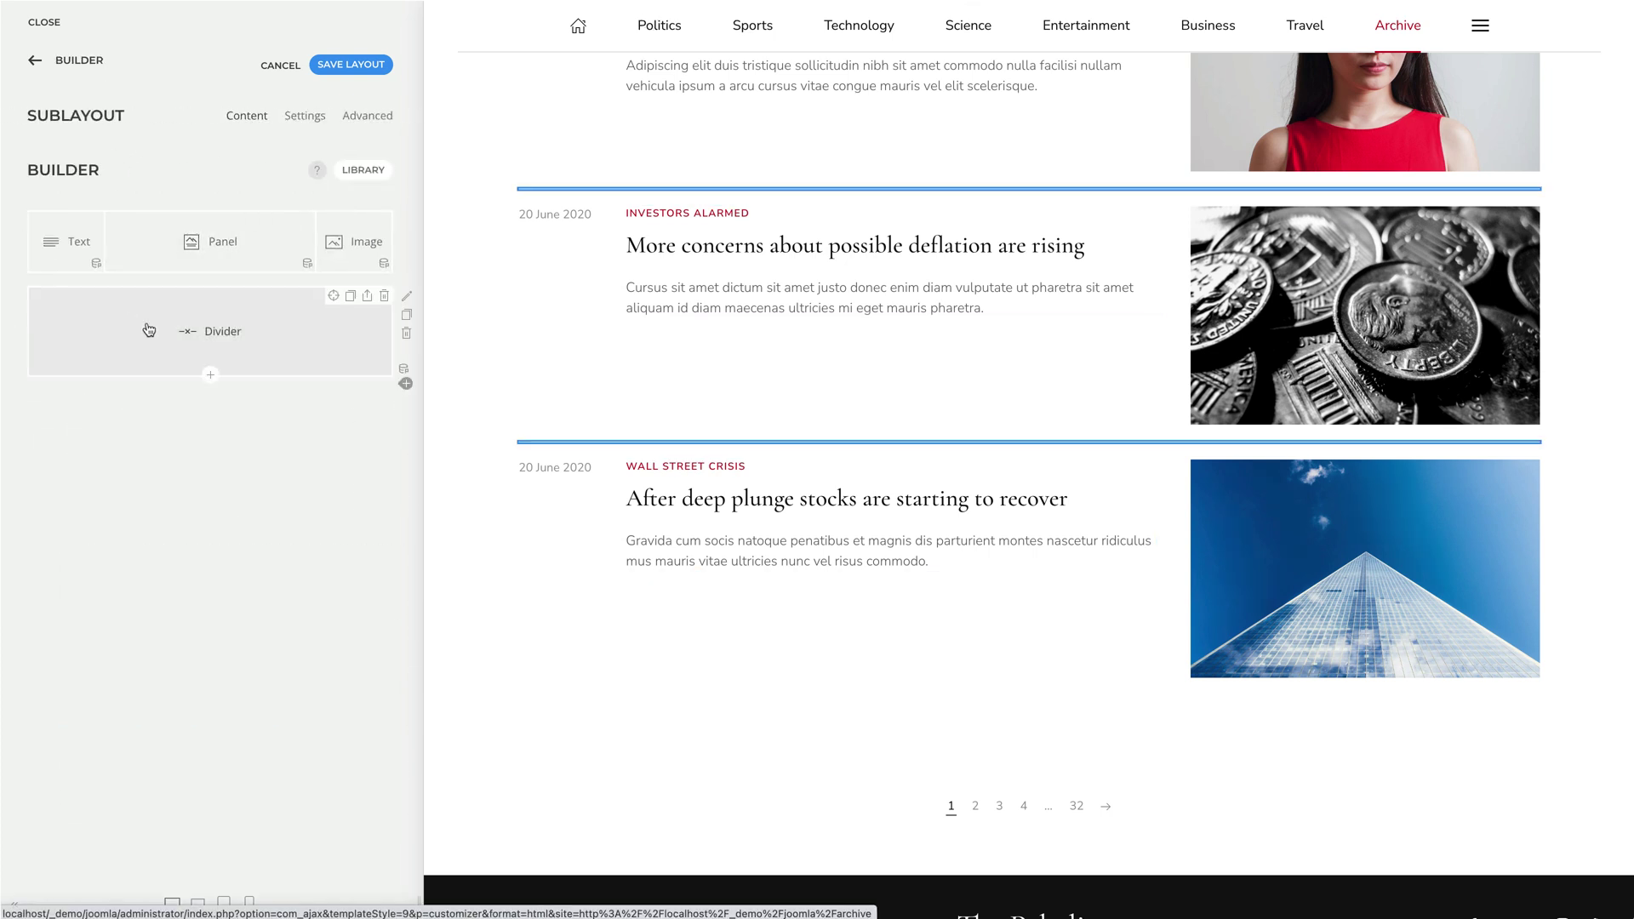
left_click(360, 71)
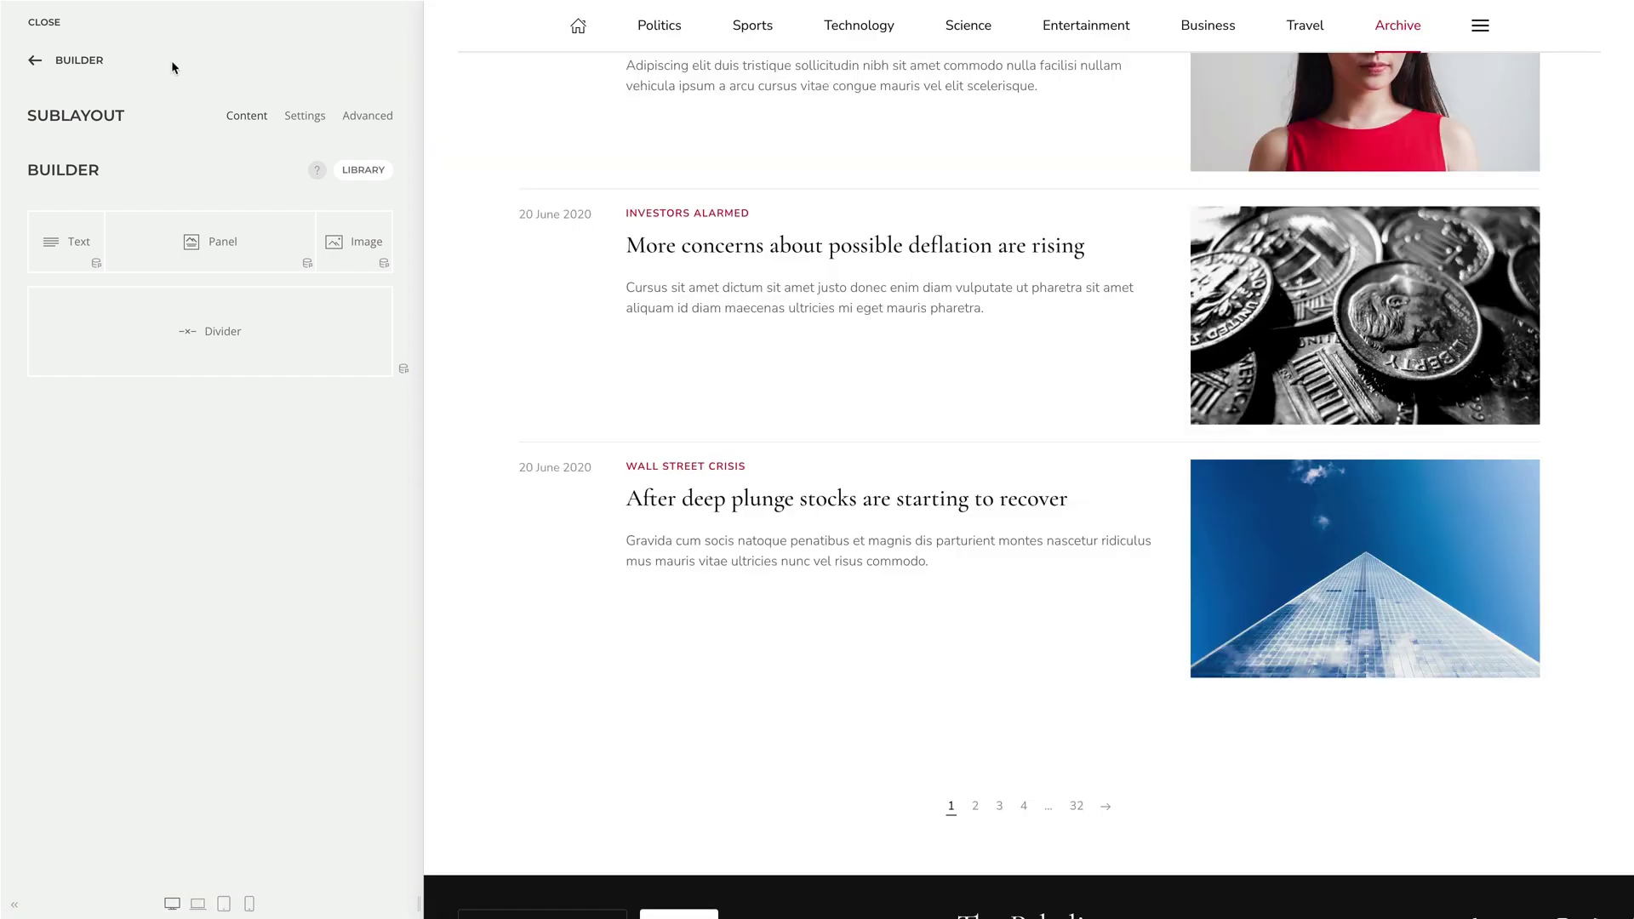
left_click(89, 63)
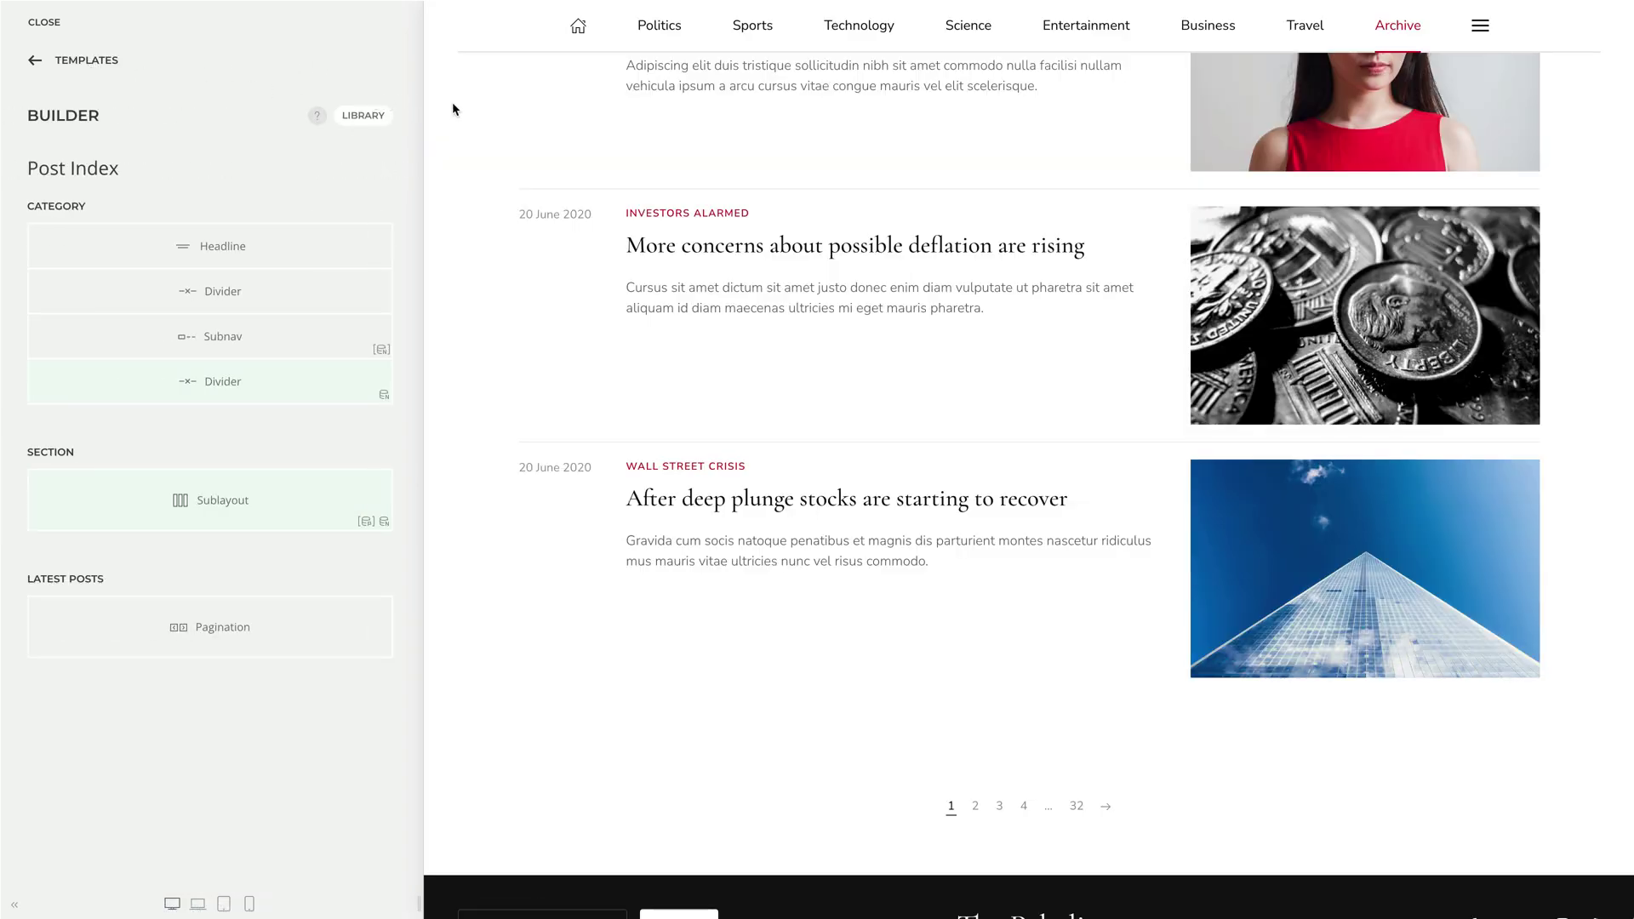
Step: Open the Politics page in the builder and its Featured Posts row's column layout settings
scroll(452, 109, "up", 15)
scroll(452, 109, "up", 8)
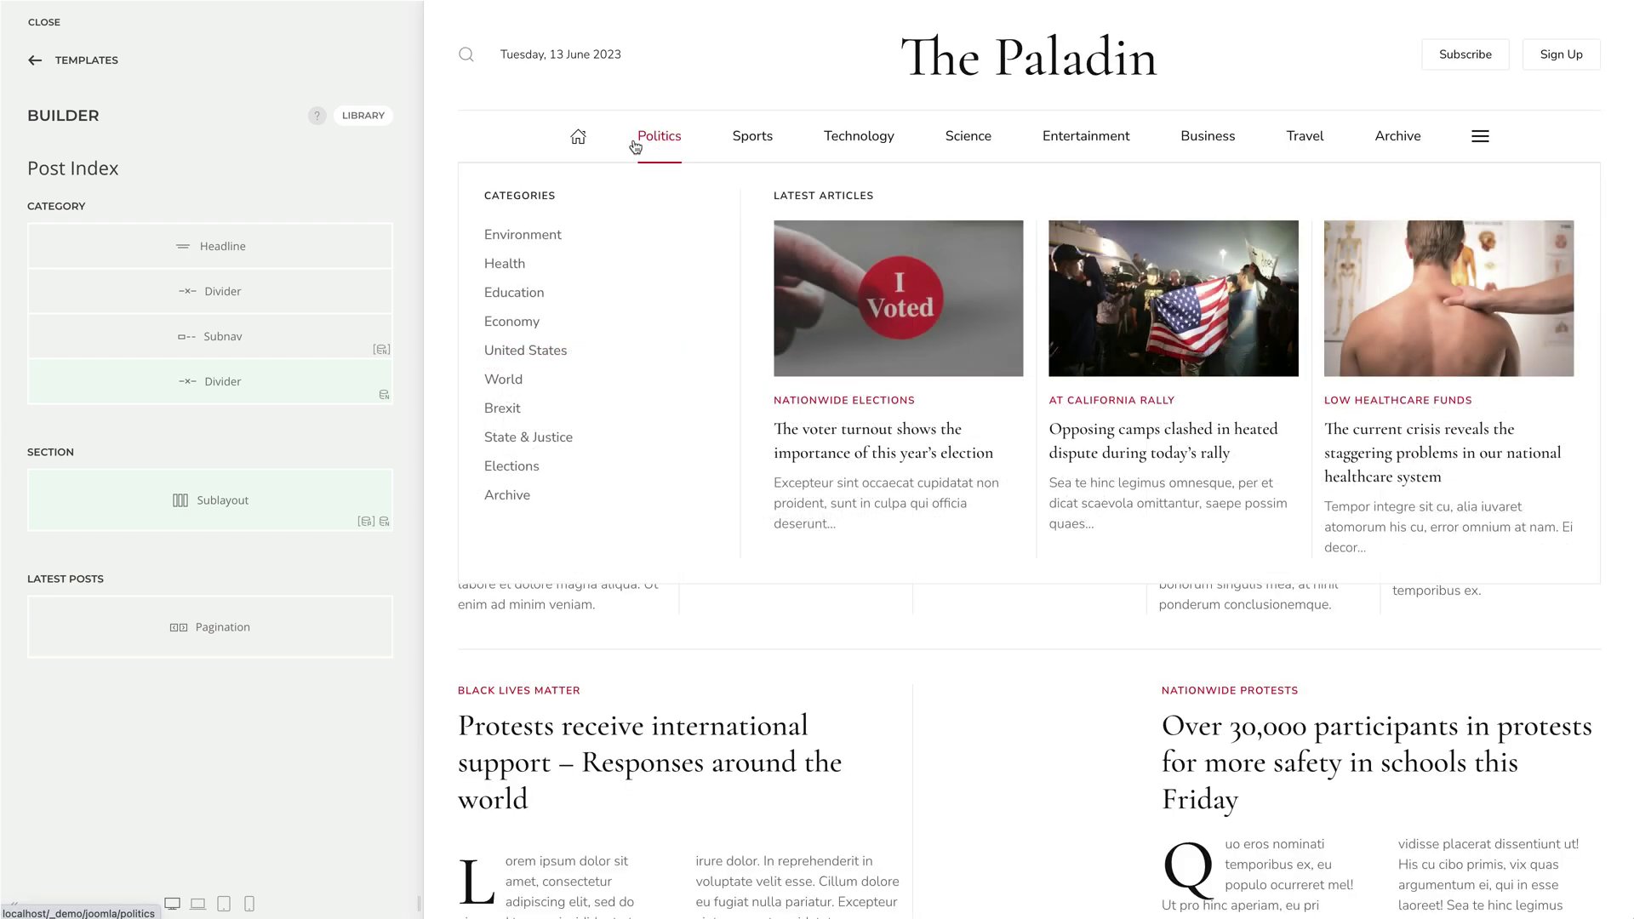
left_click(653, 149)
left_click(70, 68)
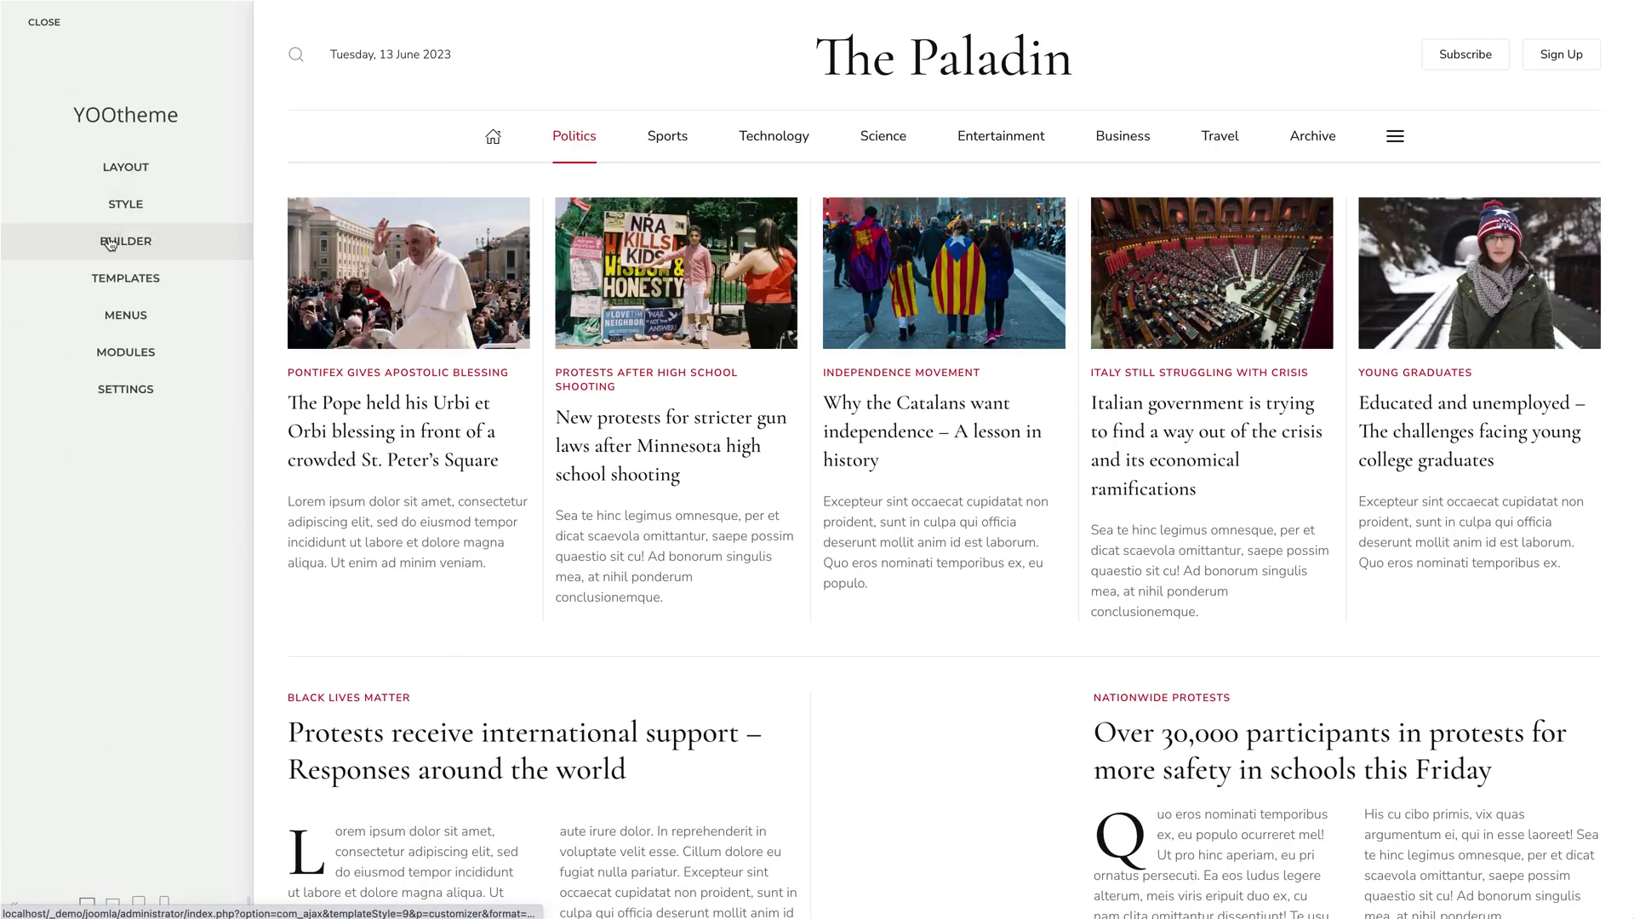
left_click(125, 241)
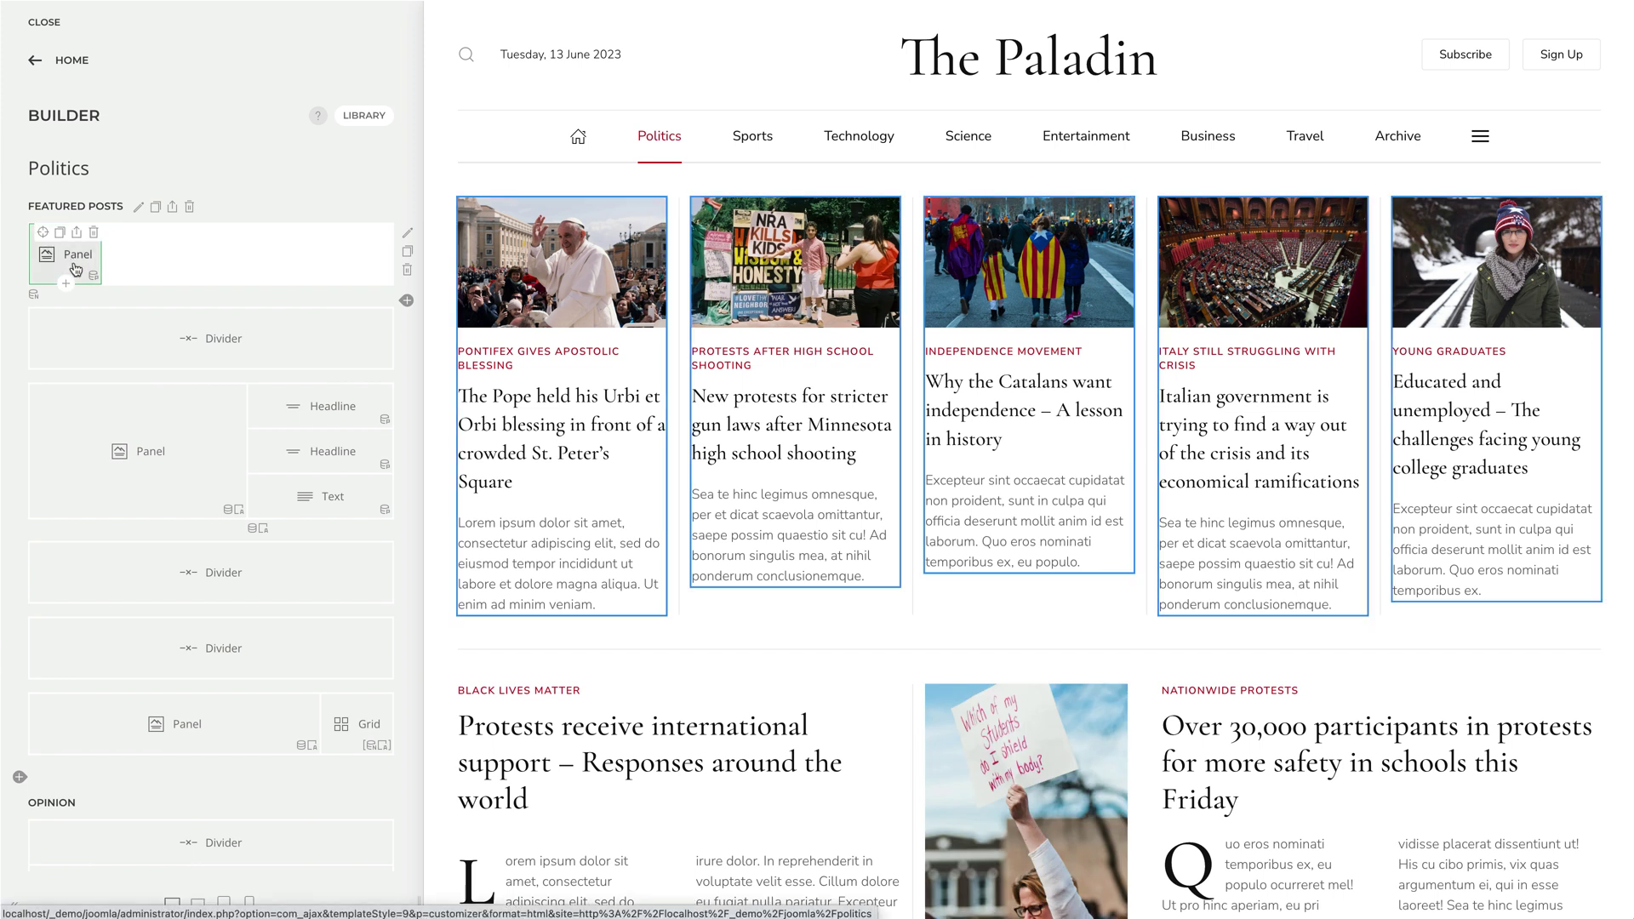
left_click(408, 234)
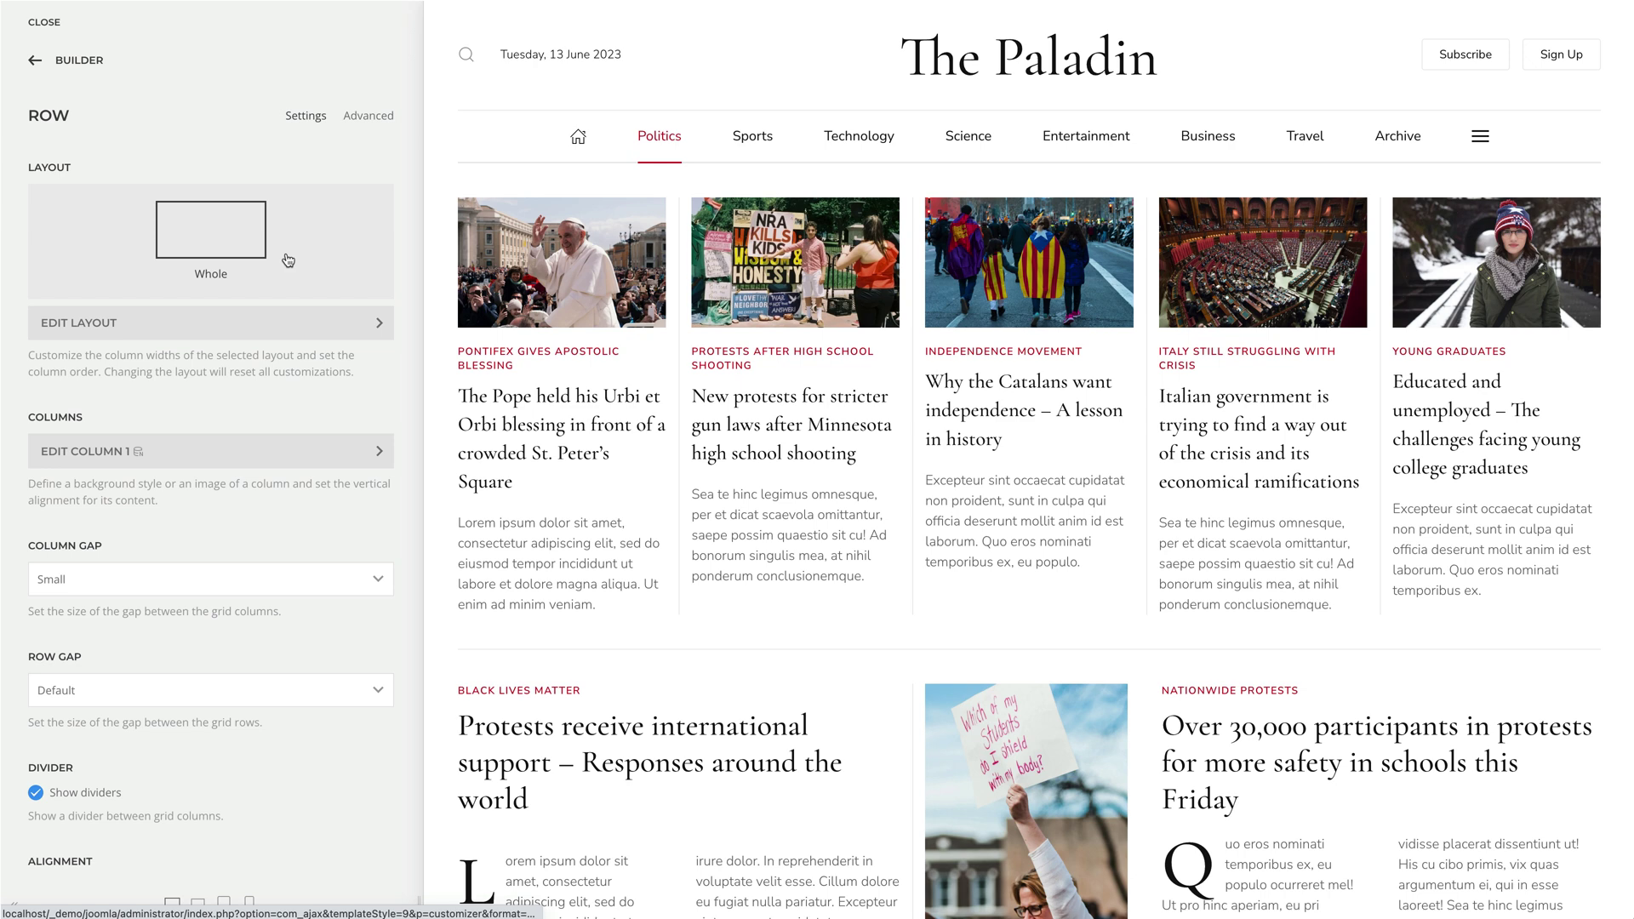
left_click(288, 327)
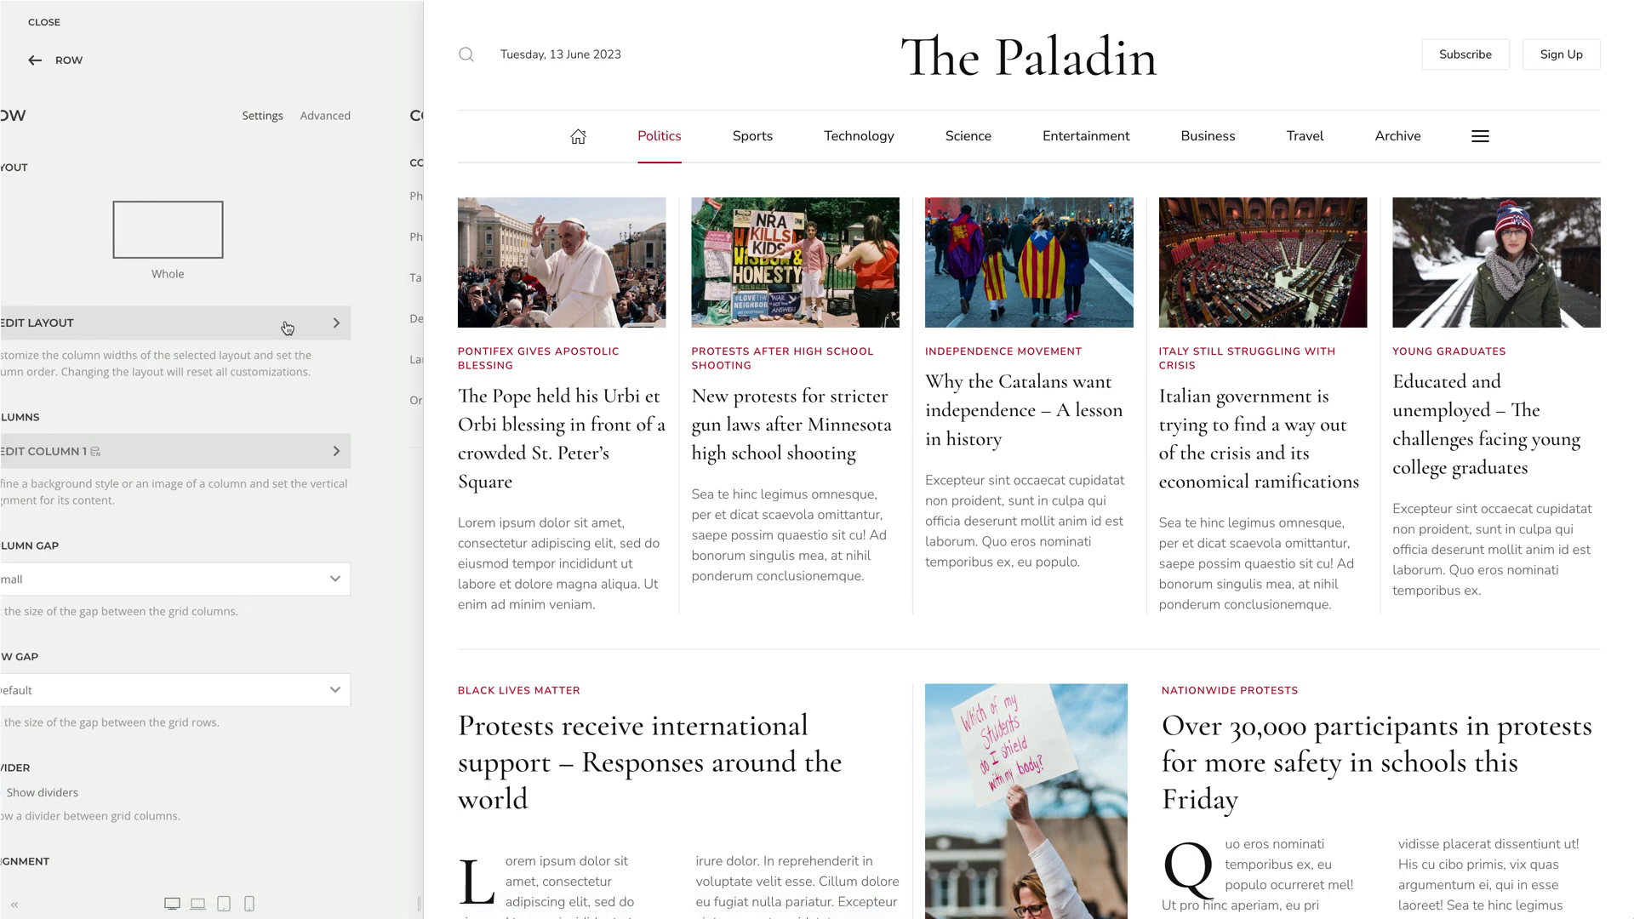